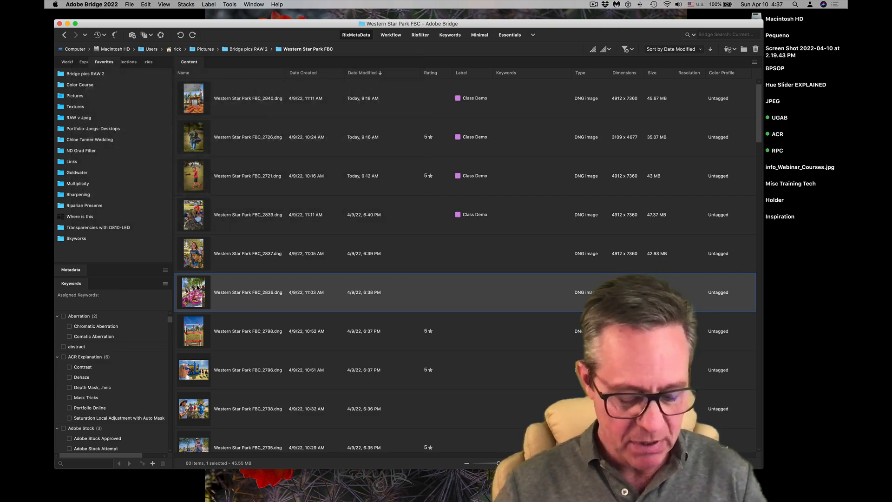
# - Open Western Star Park FBC_2836.dng for raw editing and show only its Color Mixer adjustments
pyautogui.doubleClick(197, 285)
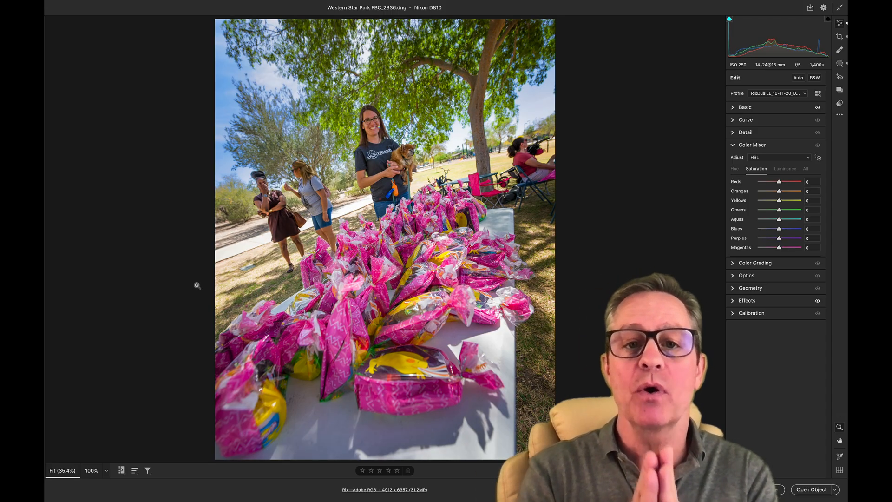
pyautogui.press('super+1')
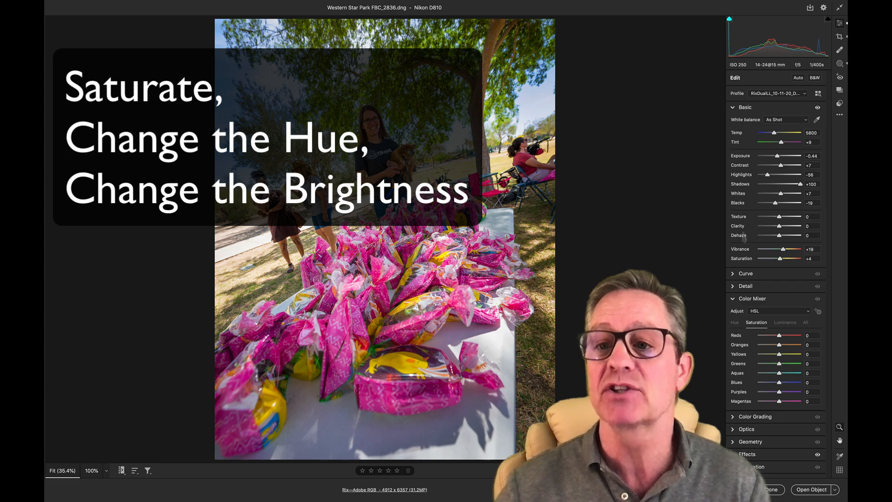
pyautogui.click(735, 108)
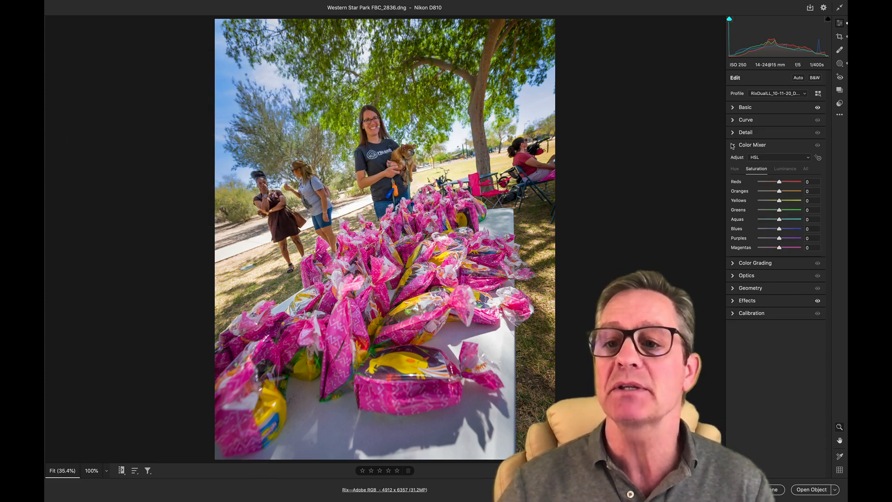
pyautogui.click(733, 145)
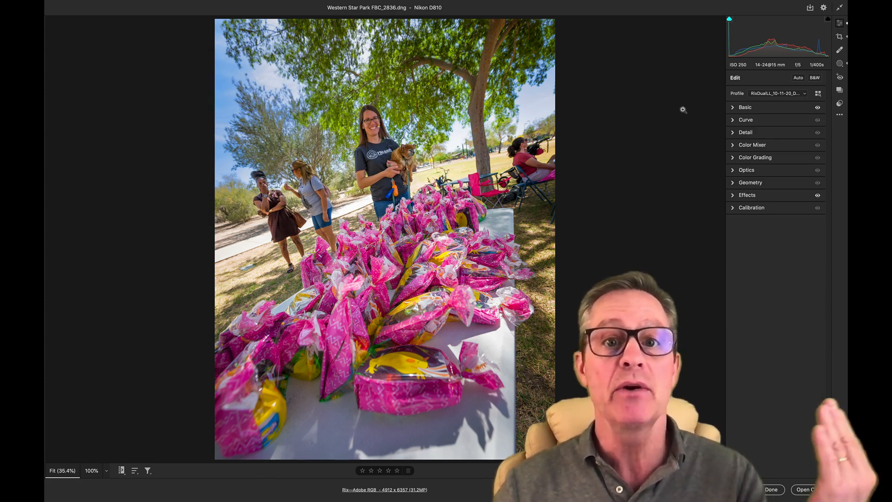
pyautogui.click(749, 150)
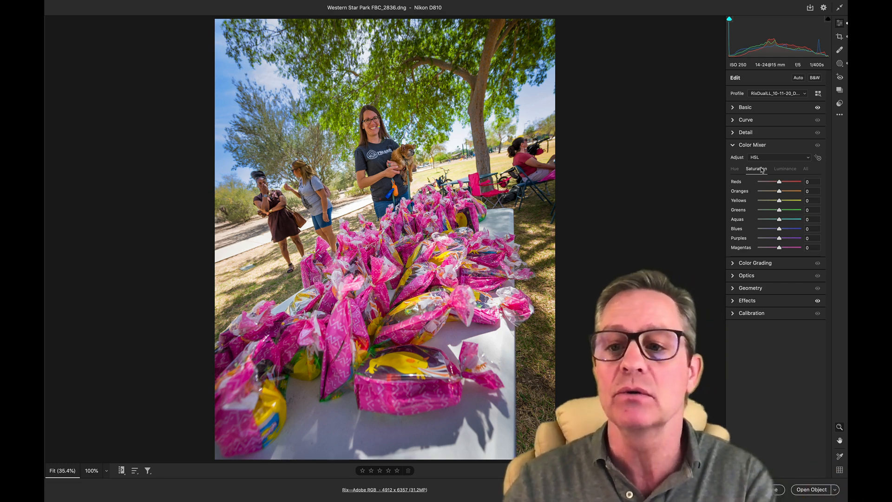
# - Review the HSL Hue, Luminance and Saturation controls, try a Greens saturation of -100, and undo it
pyautogui.click(734, 169)
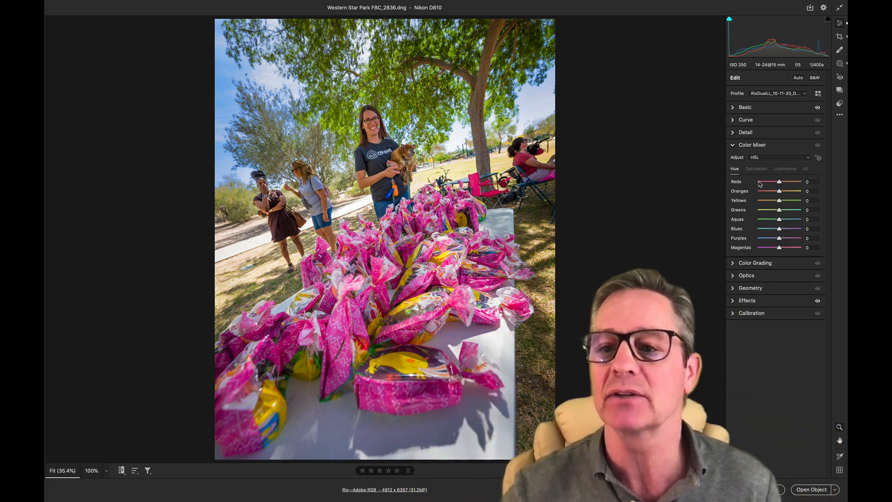
pyautogui.click(784, 171)
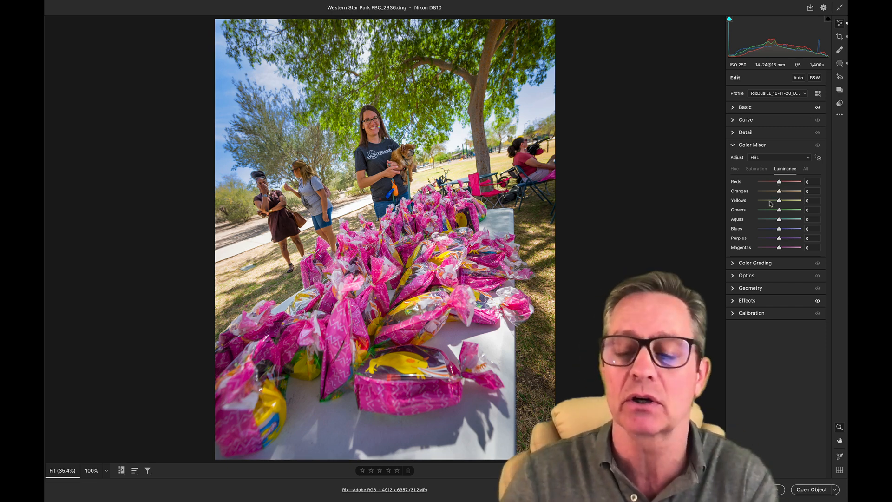
pyautogui.click(761, 170)
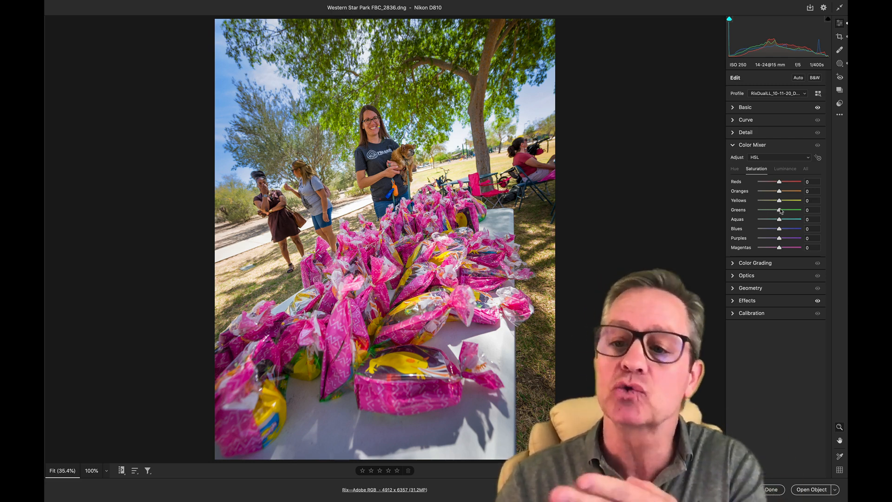
pyautogui.moveTo(780, 212); pyautogui.dragTo(741, 214)
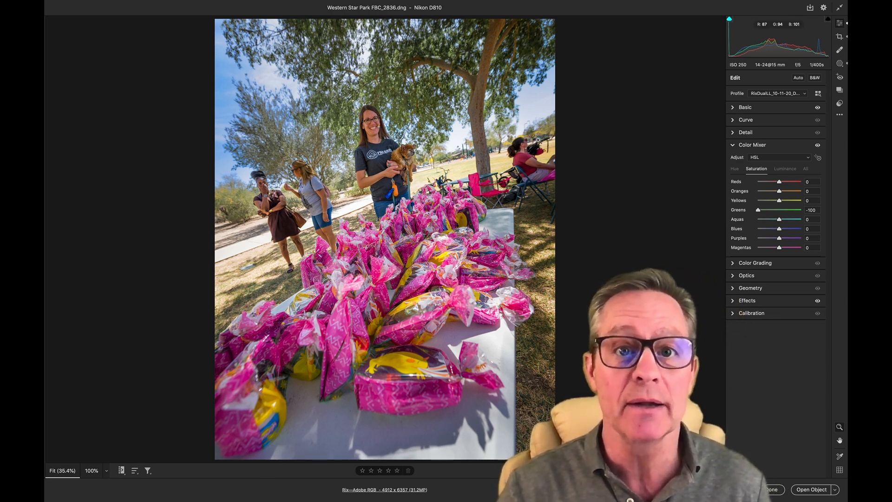
pyautogui.press('super+z')
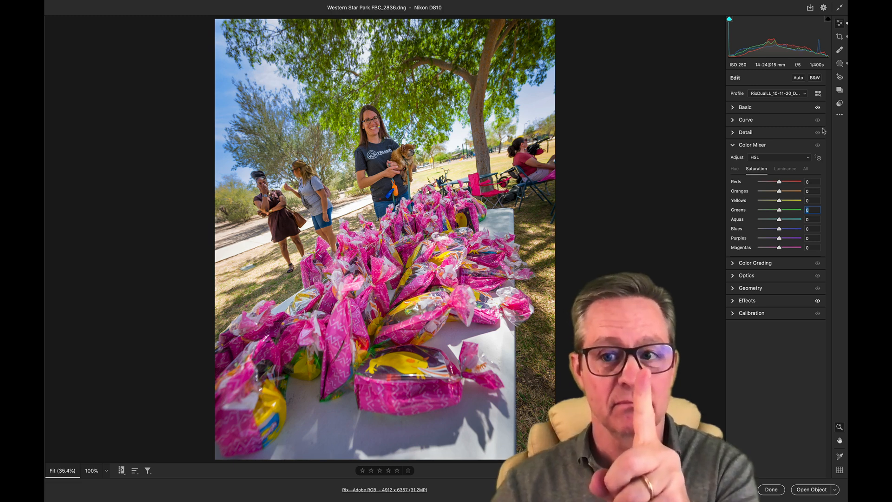
# - Activate the Color Mixer's targeted adjustment tool, cycle through Hue and Luminance, and set it to Saturation
pyautogui.click(818, 158)
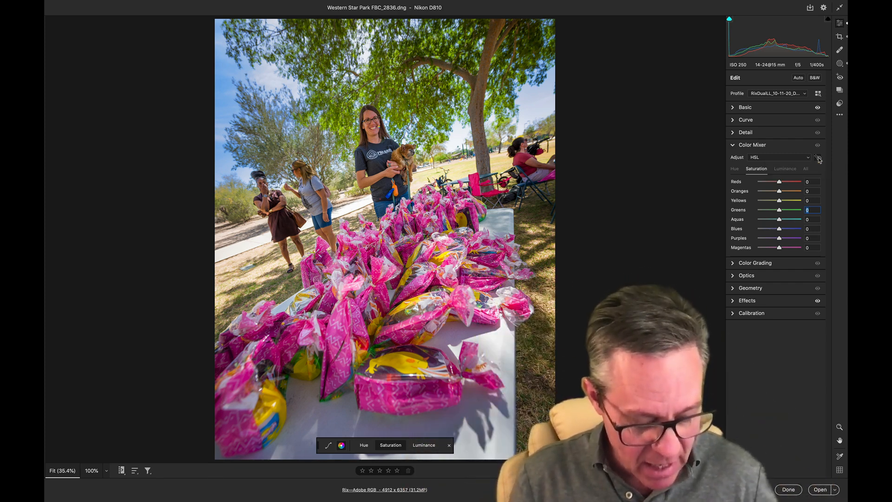
pyautogui.press('alt')
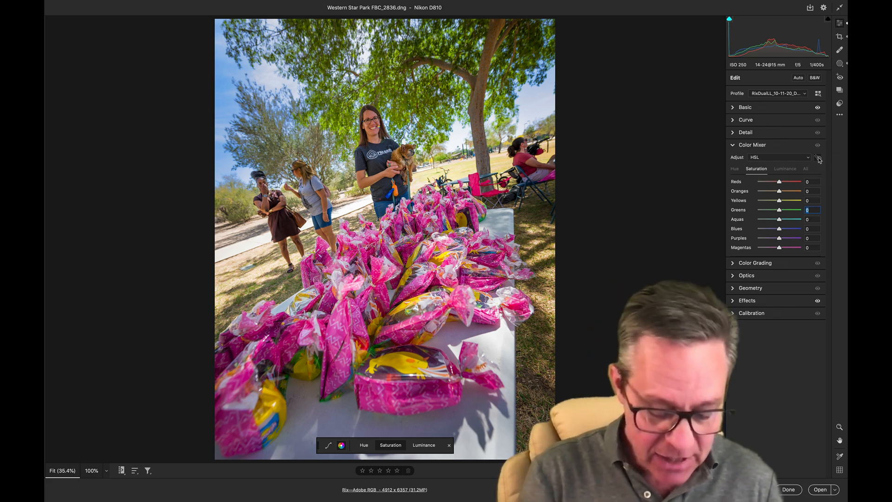
pyautogui.press('super+alt+shift+h')
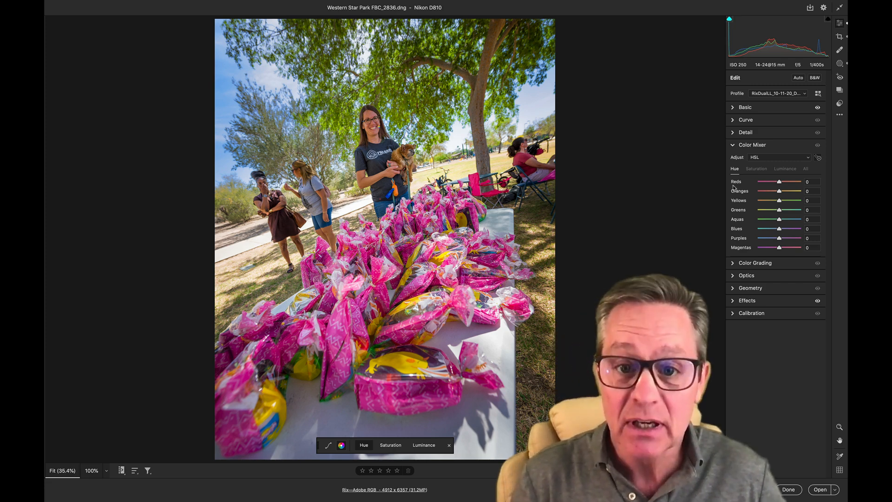
pyautogui.hotkey('ctrl', 'alt', 'shift', 'l')
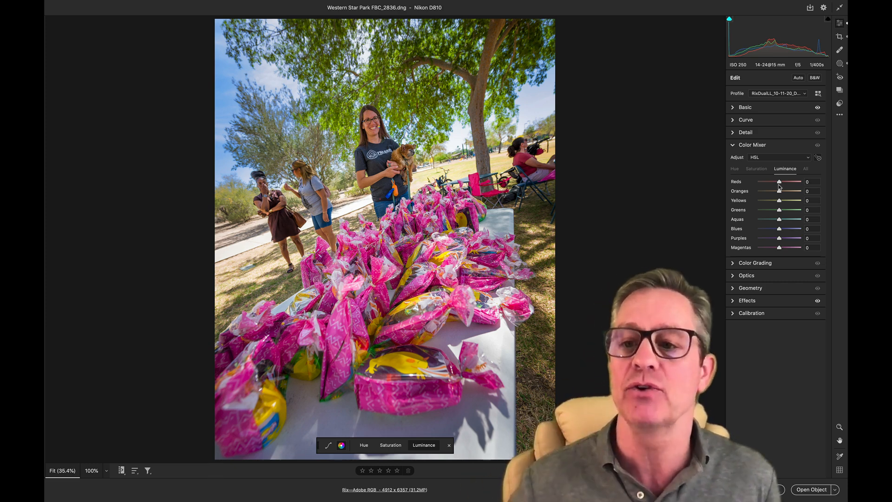
pyautogui.click(761, 169)
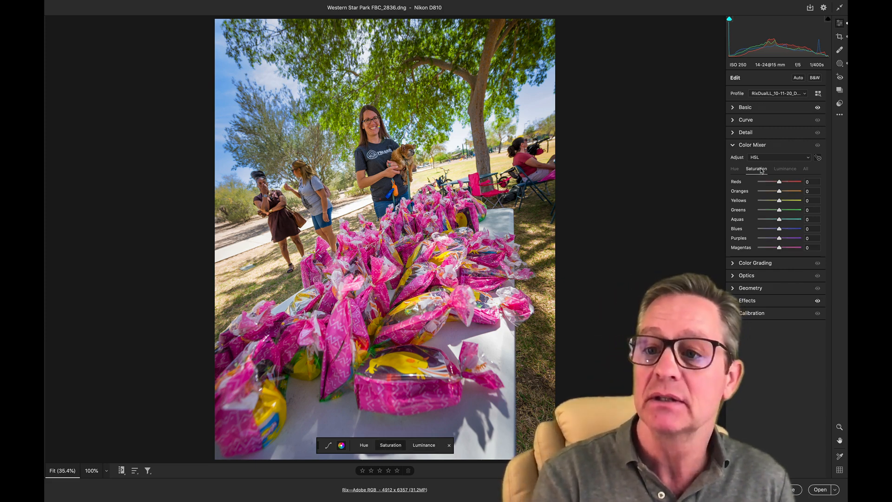
# - Desaturate the tree foliage and the sky with targeted adjustment, taking Yellows, Greens and Blues to -100 and Aquas to -17
pyautogui.press('shift')
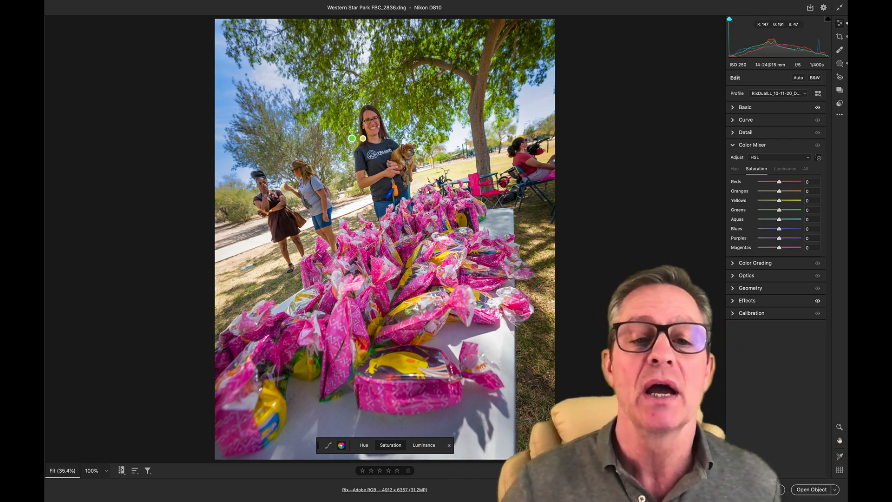
pyautogui.moveTo(342, 129); pyautogui.dragTo(306, 129)
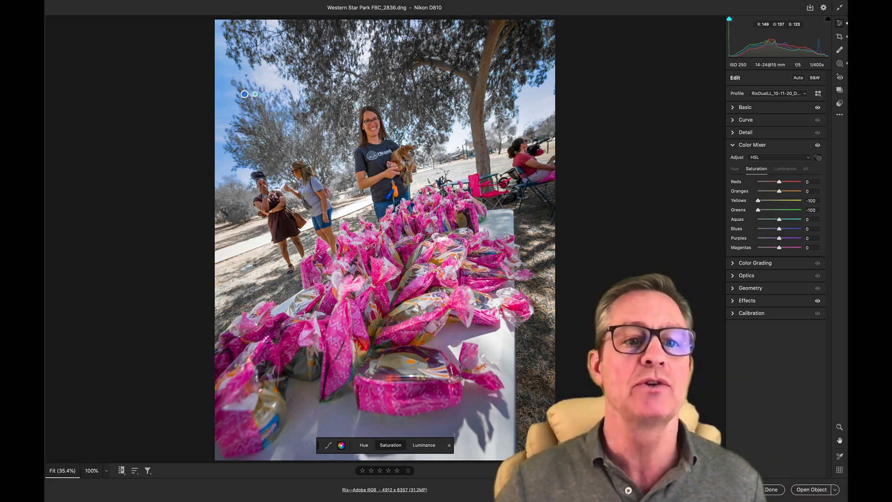
pyautogui.click(223, 87)
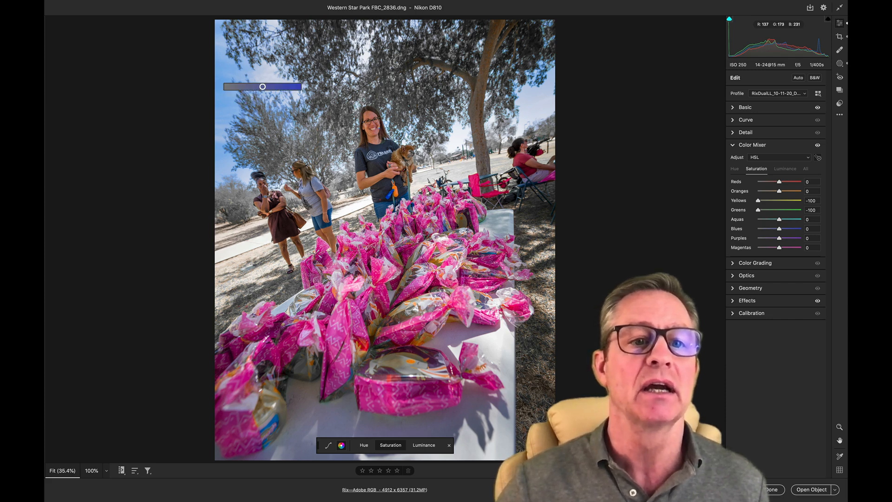
pyautogui.moveTo(262, 87); pyautogui.dragTo(222, 87)
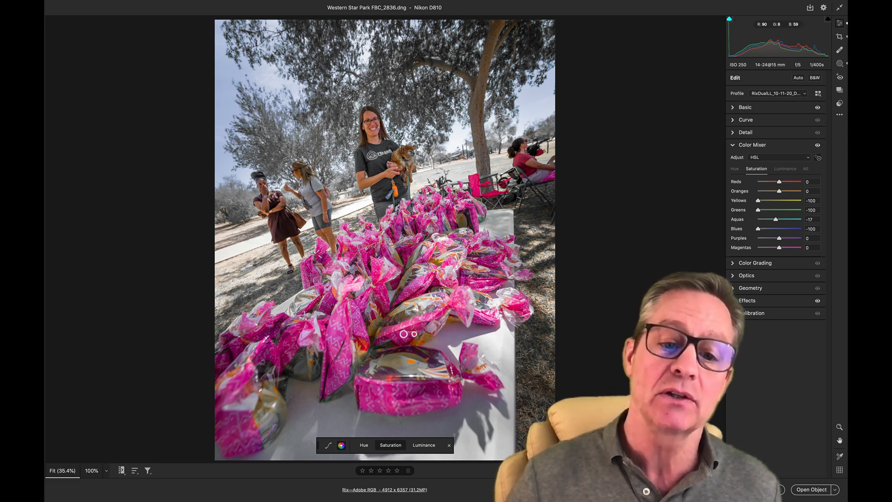
# - Boost the pink bags' saturation with targeted adjustment to Magentas +73 and Purples +18
pyautogui.moveTo(359, 327); pyautogui.dragTo(381, 328)
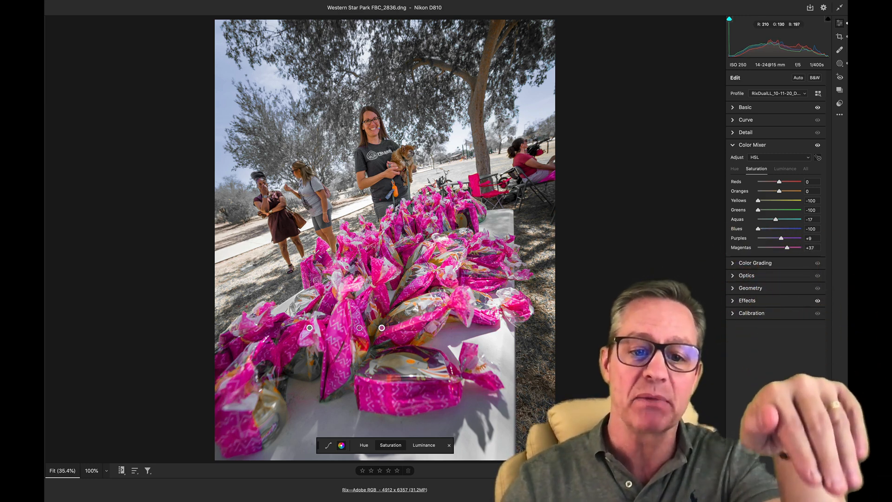
pyautogui.moveTo(381, 327)
pyautogui.mouseDown()
pyautogui.moveTo(309, 327)
pyautogui.moveTo(373, 328)
pyautogui.mouseUp()
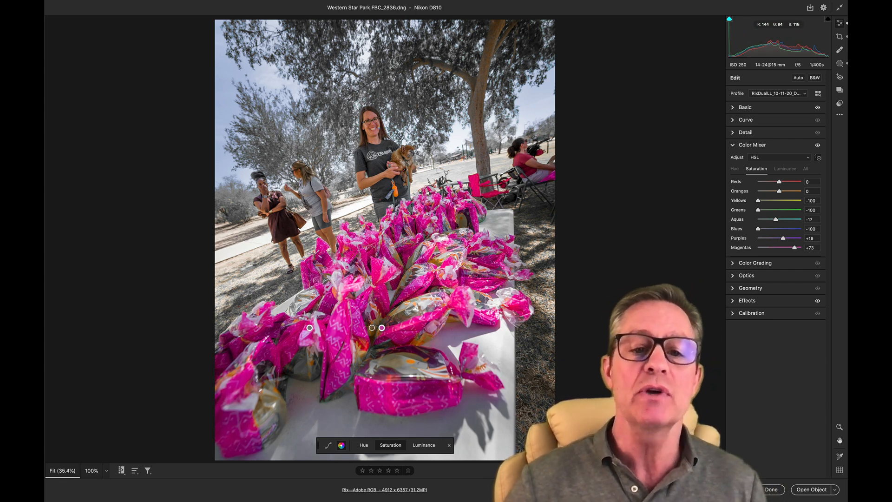
# - Reset all raw adjustments made to the photo in this editing session
pyautogui.scroll(-1, 372, 328)
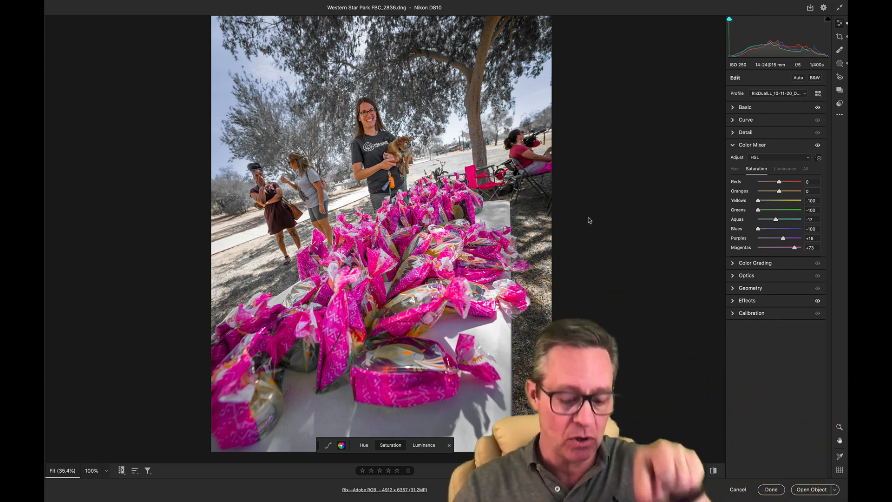
pyautogui.press('alt')
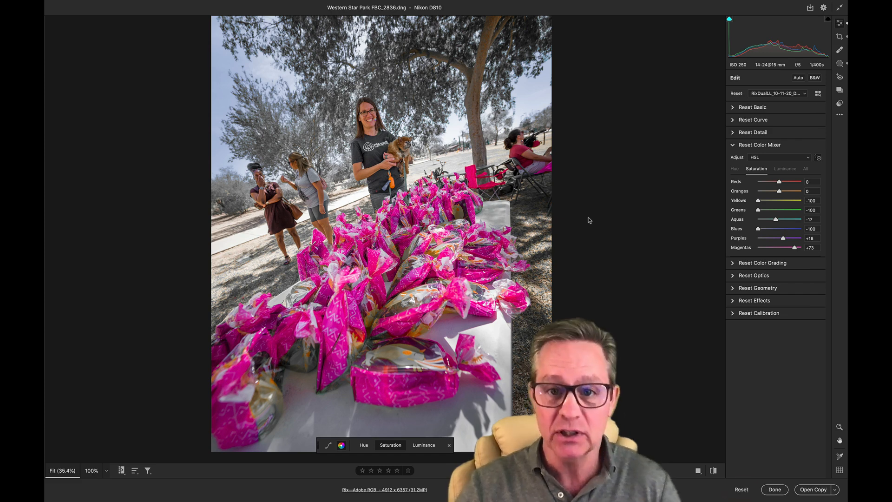
pyautogui.keyDown('alt'); pyautogui.click(743, 490); pyautogui.keyUp('alt')
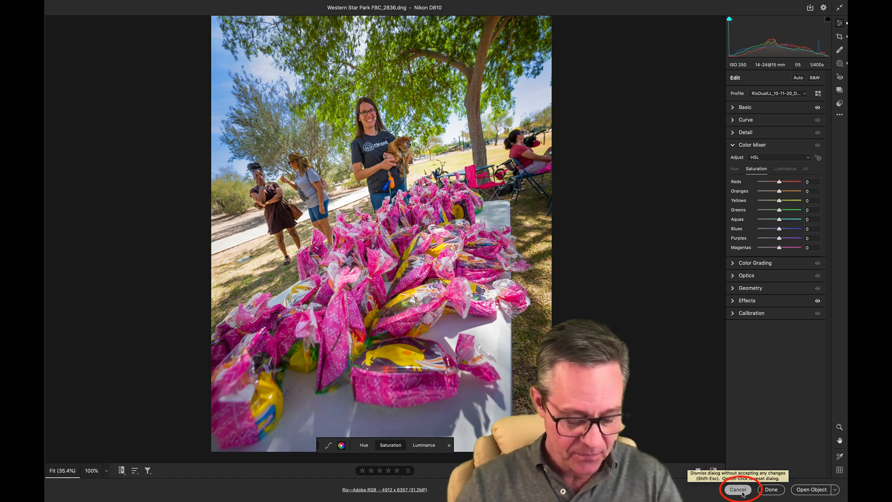
pyautogui.press('alt')
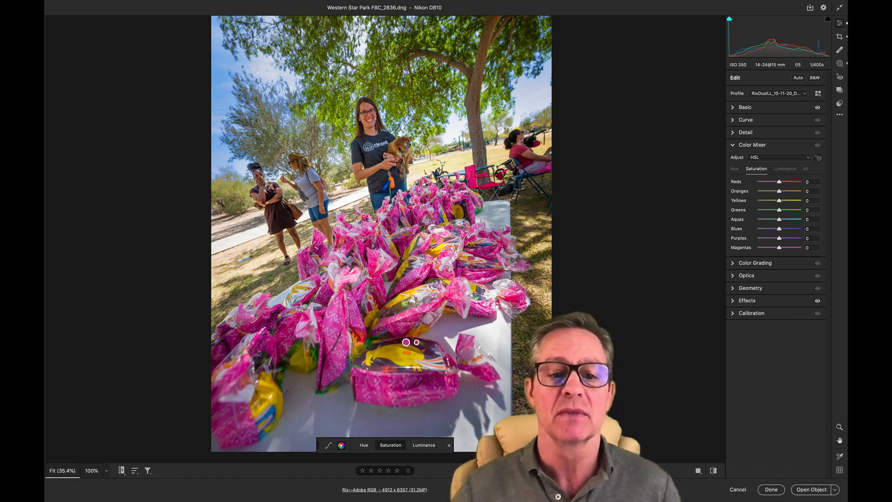
# - Desaturate the pink bags with targeted adjustment, taking Reds, Purples and Magentas to -100
pyautogui.moveTo(343, 311); pyautogui.dragTo(308, 312)
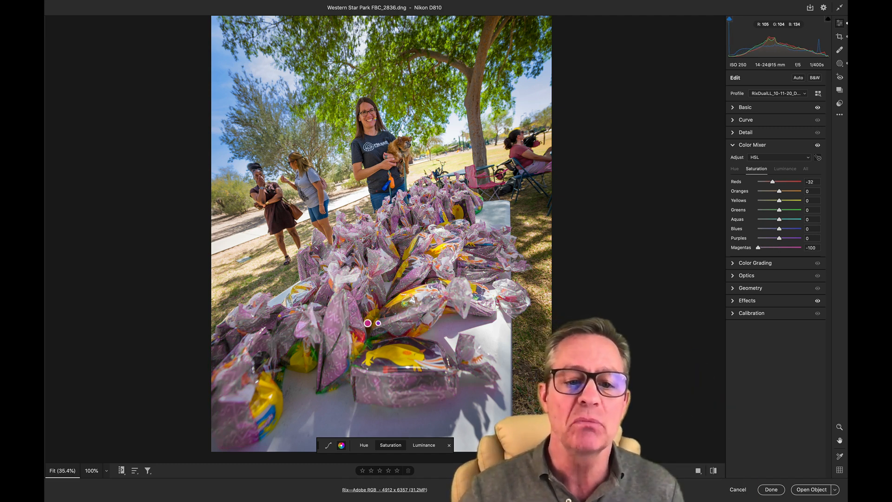
pyautogui.moveTo(388, 306); pyautogui.dragTo(317, 305)
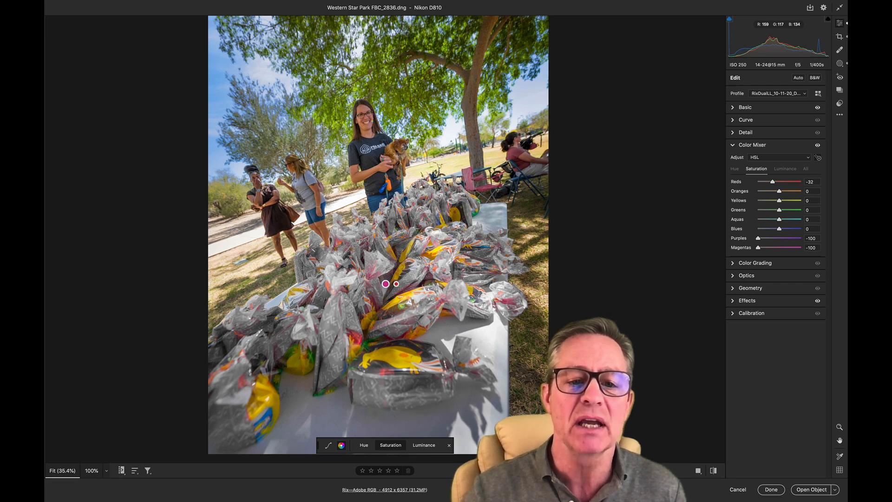
pyautogui.moveTo(412, 274); pyautogui.dragTo(339, 274)
pyautogui.scroll(1, 340, 274)
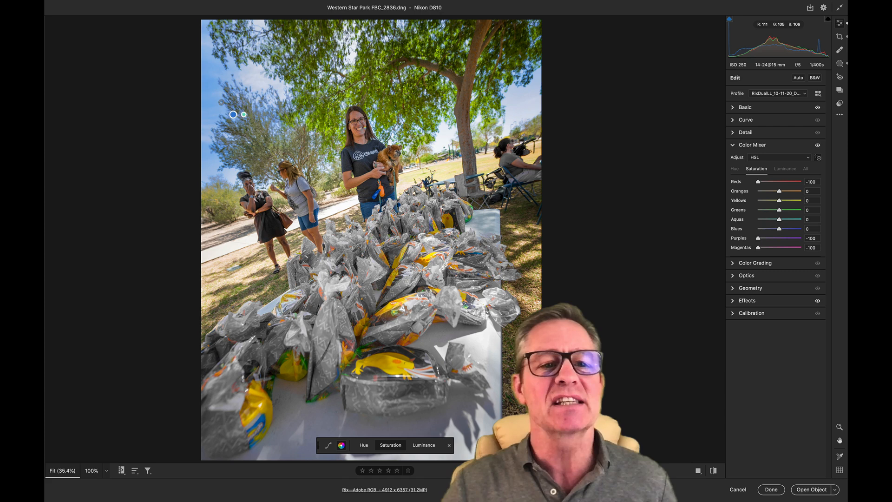
# - Discard the desaturation applied to the bags
pyautogui.press('super+z')
pyautogui.press('super+z')
pyautogui.press('super+z')
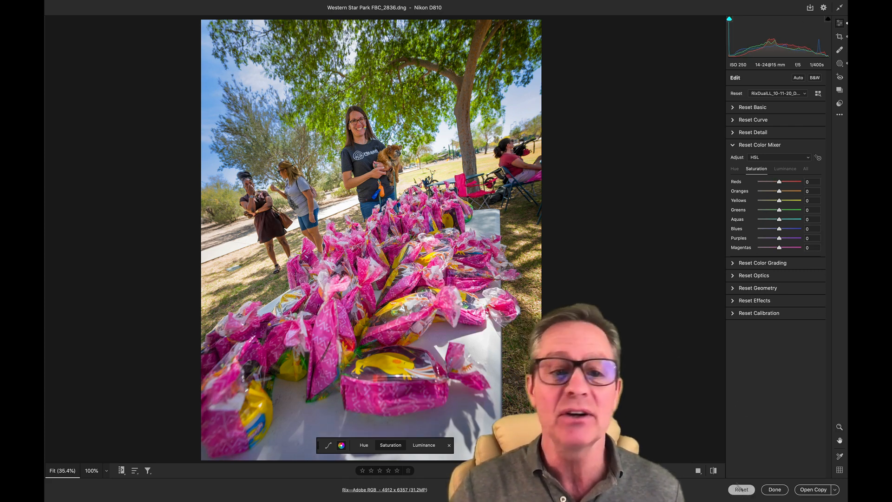
# - Lower the sky's saturation to Blues -41 and Aquas -3, and darken the foliage's luminance to Yellows -15 and Greens -17
pyautogui.moveTo(208, 76)
pyautogui.mouseDown()
pyautogui.moveTo(197, 76)
pyautogui.moveTo(233, 75)
pyautogui.mouseUp()
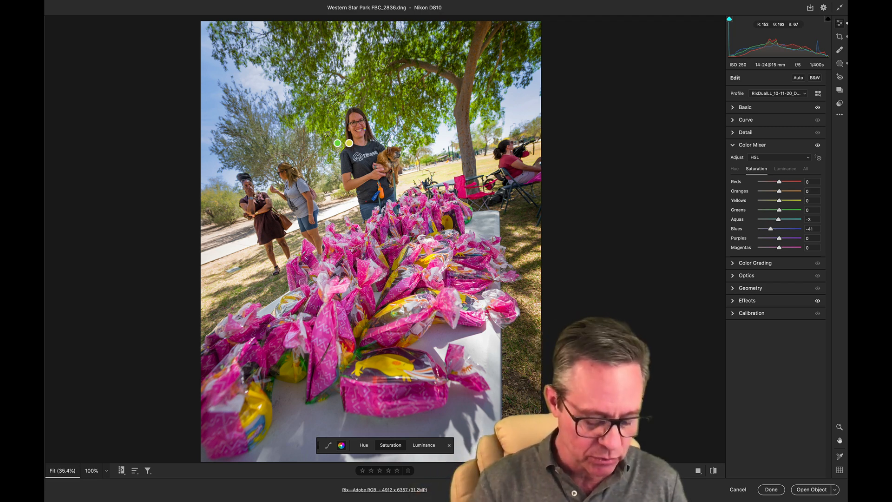
pyautogui.press('shift+super')
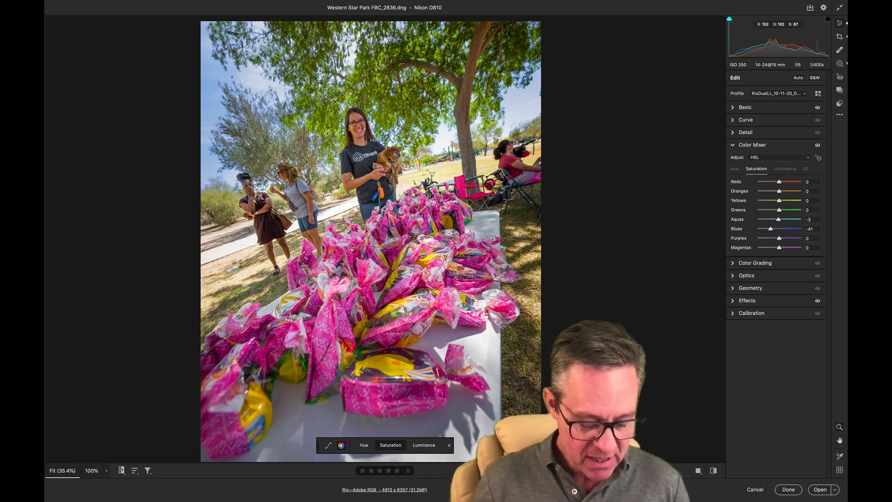
pyautogui.press('super+alt+shift+l')
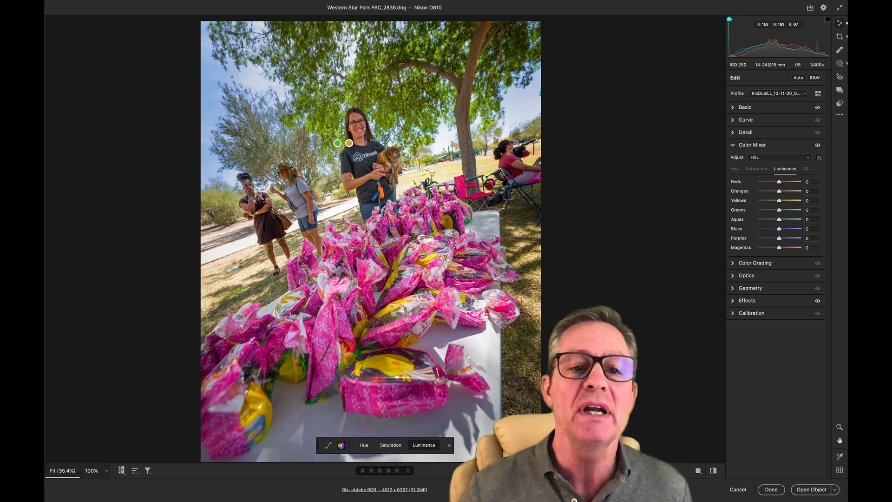
pyautogui.moveTo(334, 133); pyautogui.dragTo(362, 133)
pyautogui.moveTo(338, 133)
pyautogui.mouseDown()
pyautogui.moveTo(324, 133)
pyautogui.moveTo(346, 133)
pyautogui.moveTo(328, 133)
pyautogui.mouseUp()
pyautogui.scroll(1, 378, 244)
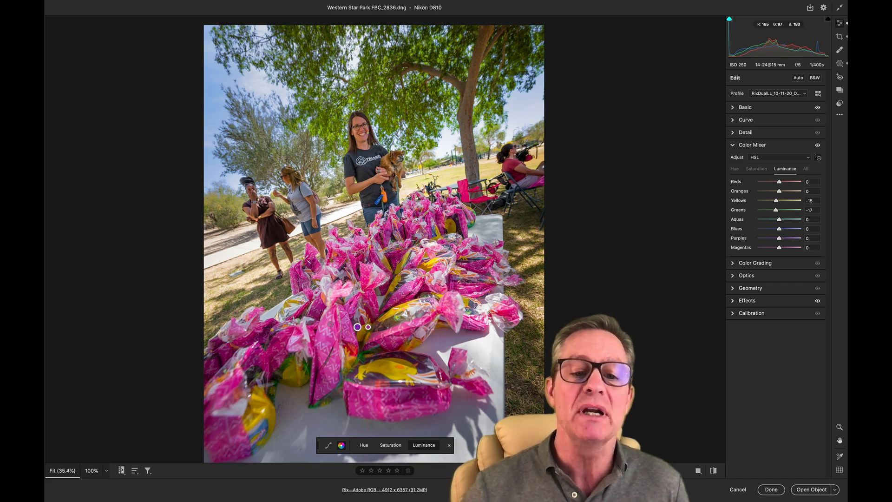
# - Raise luminance on the pink bags to Magentas +8 and Purples +1, and on the standing woman's face to Reds +21 and Oranges +32
pyautogui.moveTo(335, 327); pyautogui.dragTo(372, 328)
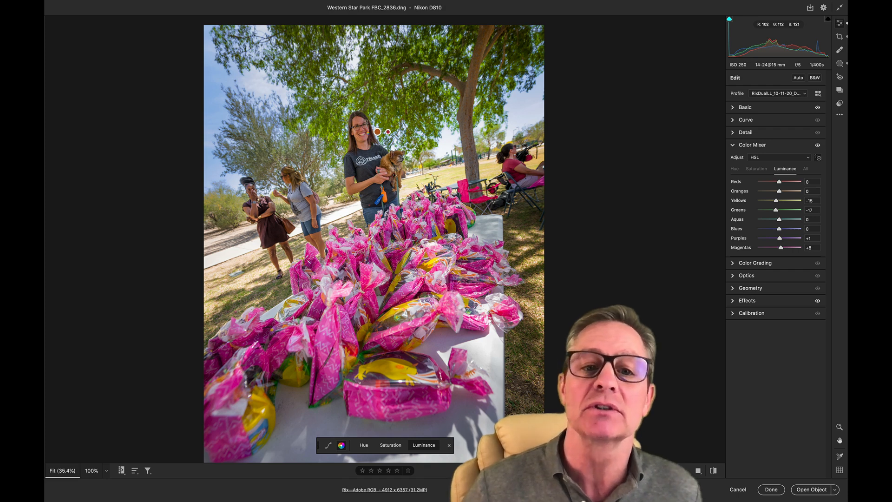
pyautogui.moveTo(358, 121)
pyautogui.mouseDown()
pyautogui.moveTo(383, 122)
pyautogui.moveTo(355, 121)
pyautogui.moveTo(369, 118)
pyautogui.mouseUp()
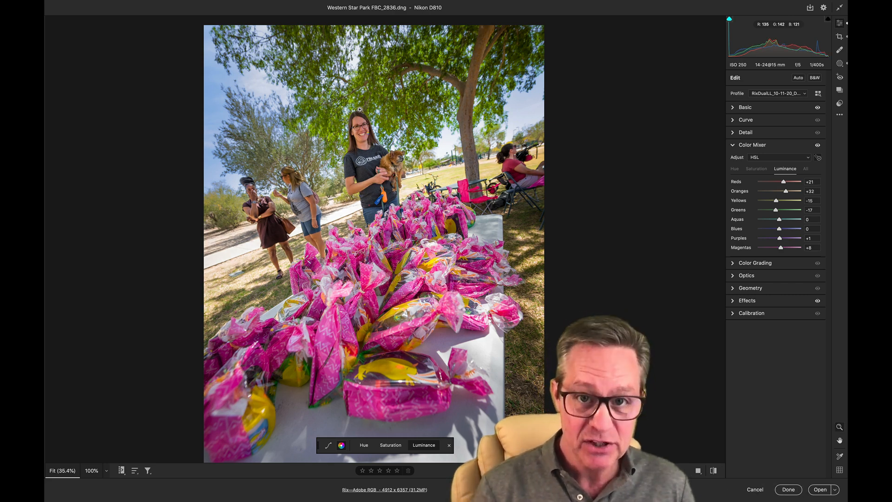
# - Shift the hue of the standing woman's face to Reds +1 and Oranges +3, and accept the photo's edits
pyautogui.press('alt+shift+super+h')
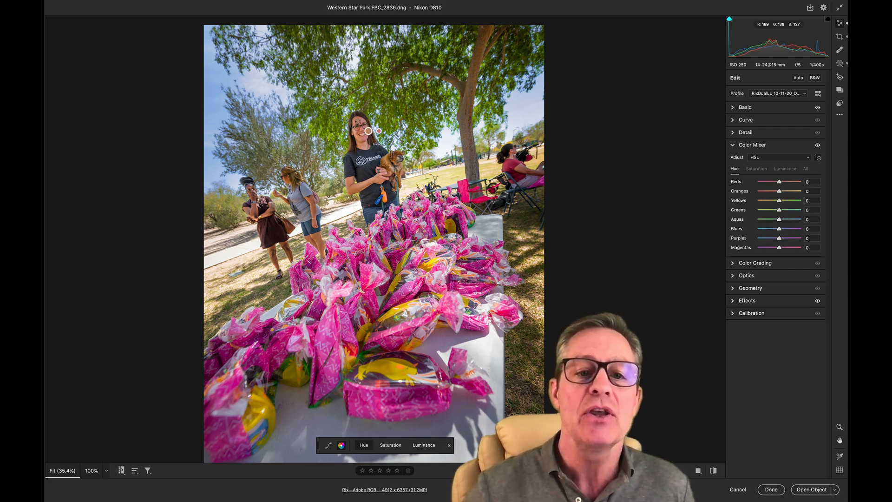
pyautogui.moveTo(356, 121)
pyautogui.mouseDown()
pyautogui.moveTo(379, 122)
pyautogui.moveTo(330, 121)
pyautogui.moveTo(359, 122)
pyautogui.mouseUp()
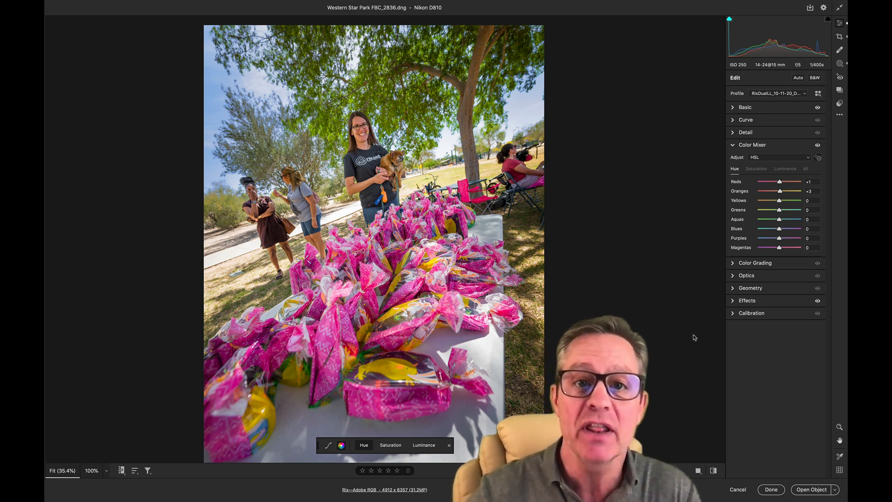
pyautogui.click(768, 489)
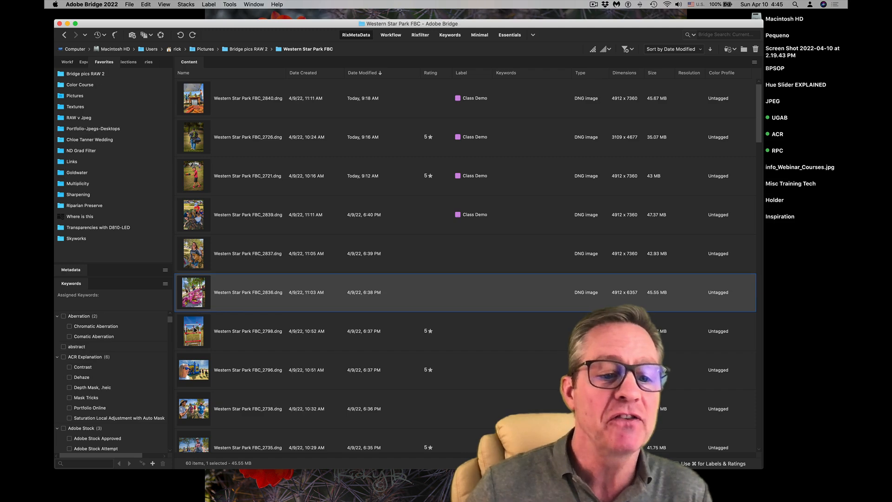
# - Open Western Star Park FBC_2798.dng from Bridge in Camera Raw and shift the red frame's hue to Reds +12 and Oranges +2
pyautogui.click(196, 330)
pyautogui.press('super+r')
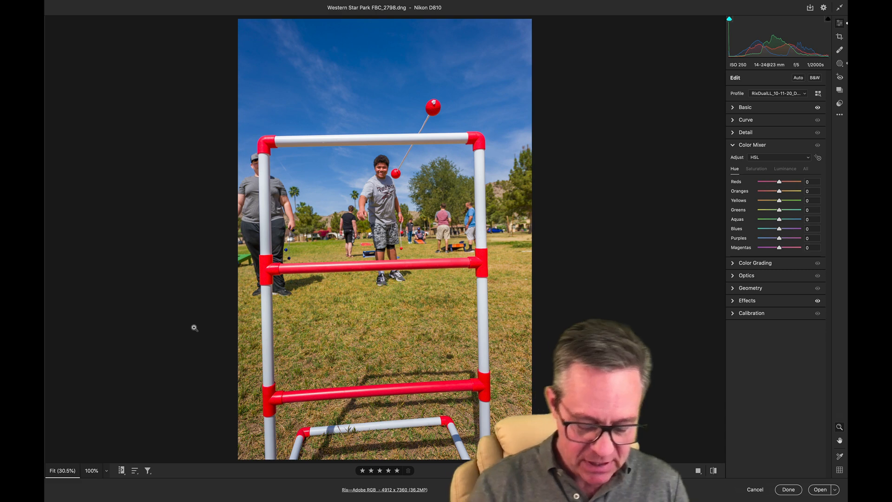
pyautogui.press('t')
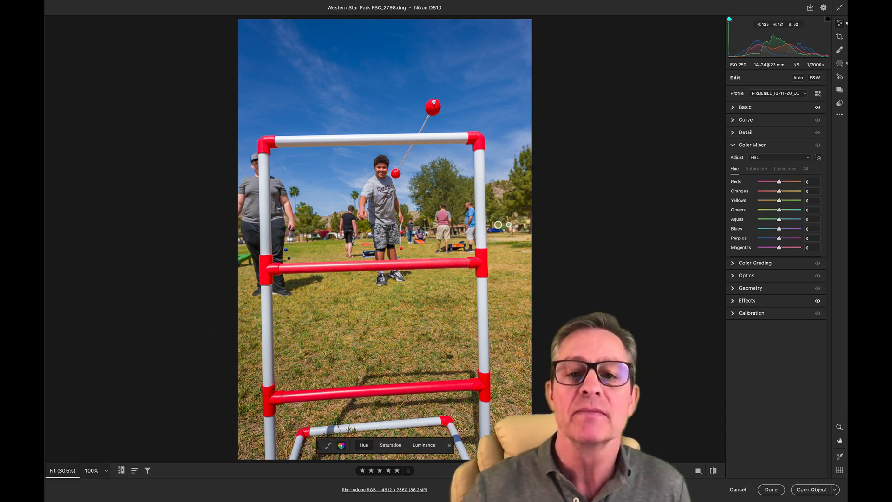
pyautogui.moveTo(488, 148)
pyautogui.mouseDown()
pyautogui.moveTo(442, 140)
pyautogui.moveTo(514, 139)
pyautogui.moveTo(465, 140)
pyautogui.moveTo(488, 147)
pyautogui.mouseUp()
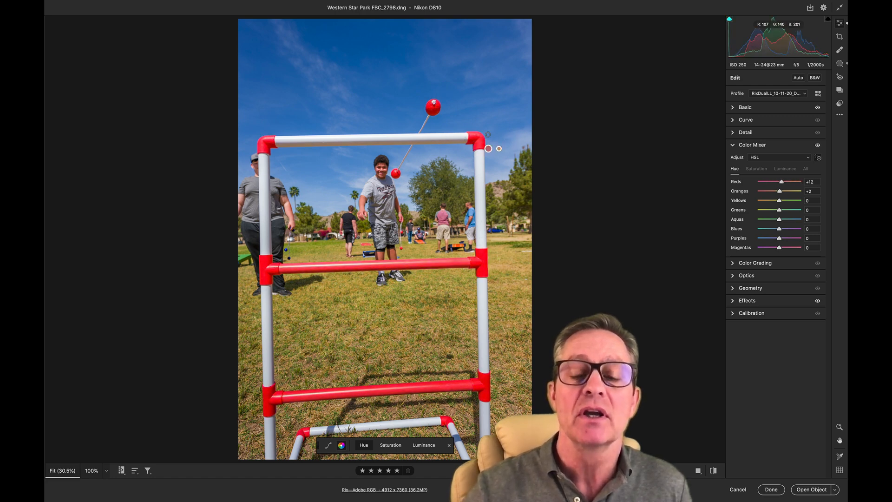
# - Try shifting the sky's hue to Blues -21 and Purples -3, and undo it
pyautogui.moveTo(418, 86)
pyautogui.mouseDown()
pyautogui.moveTo(396, 87)
pyautogui.moveTo(408, 86)
pyautogui.mouseUp()
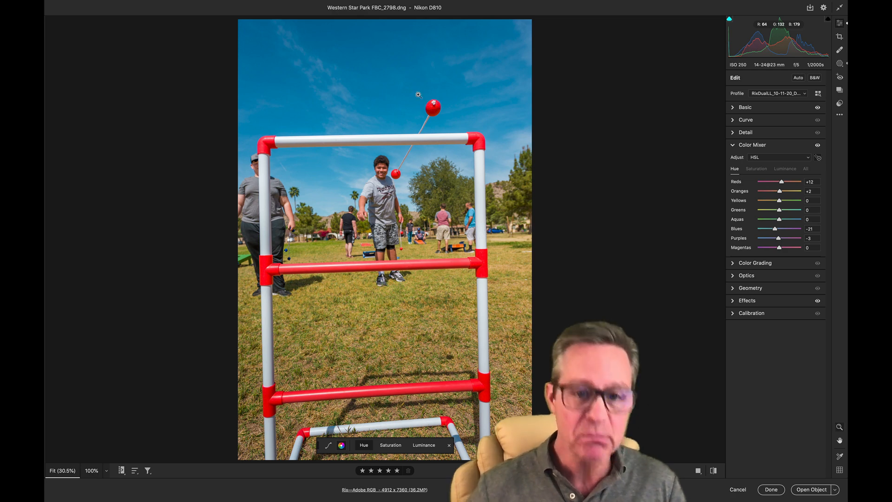
pyautogui.press('super+z')
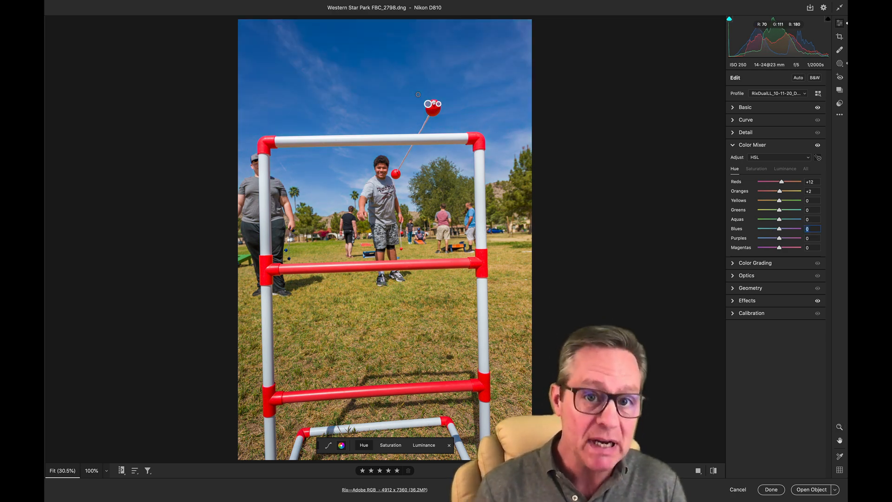
# - Darken the sky's luminance to Blues -24 and Purples -3, and the grass to Oranges -11, Yellows -79 and Greens -6
pyautogui.press('alt+shift+super+l')
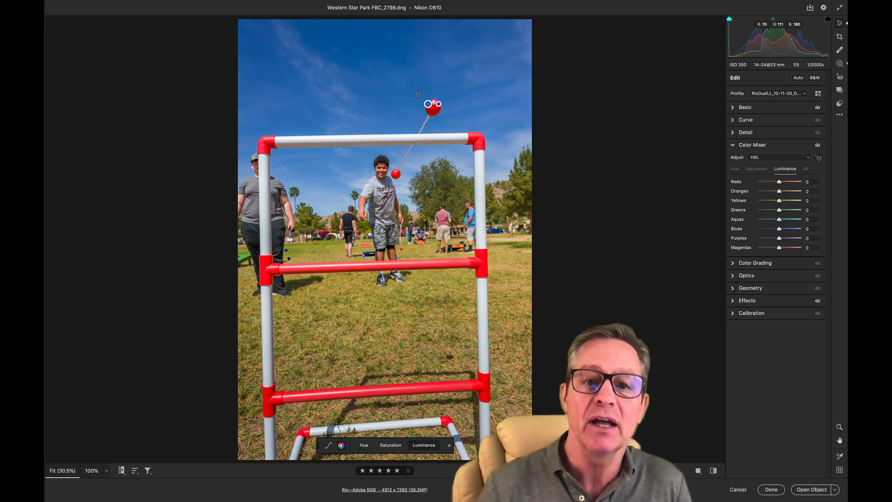
pyautogui.moveTo(413, 94)
pyautogui.mouseDown()
pyautogui.moveTo(445, 94)
pyautogui.moveTo(405, 94)
pyautogui.mouseUp()
pyautogui.scroll(1, 415, 102)
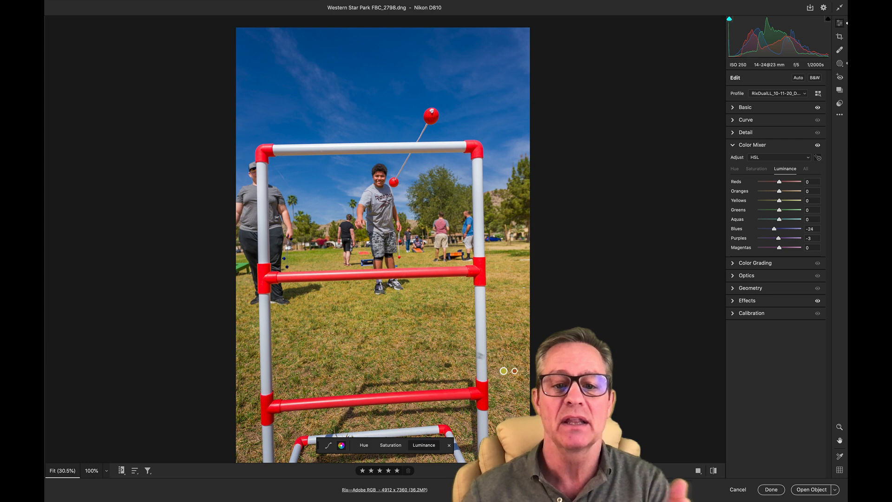
pyautogui.moveTo(500, 319); pyautogui.dragTo(441, 320)
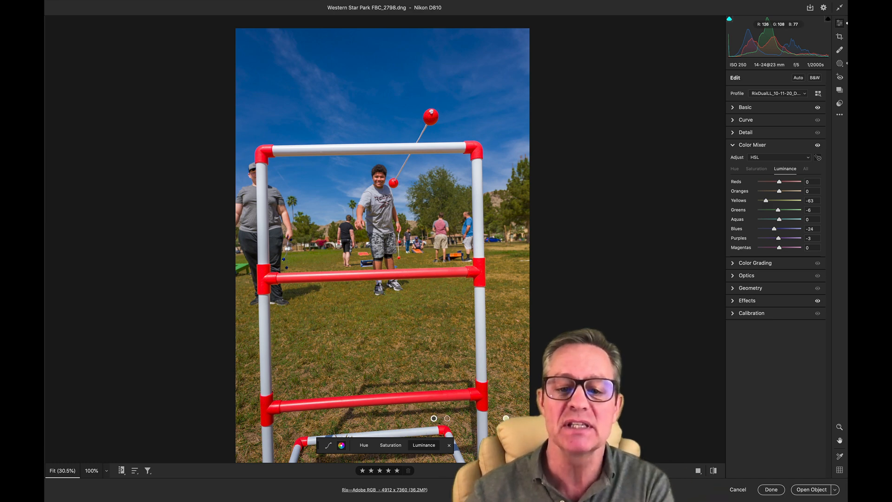
pyautogui.moveTo(447, 418); pyautogui.dragTo(440, 418)
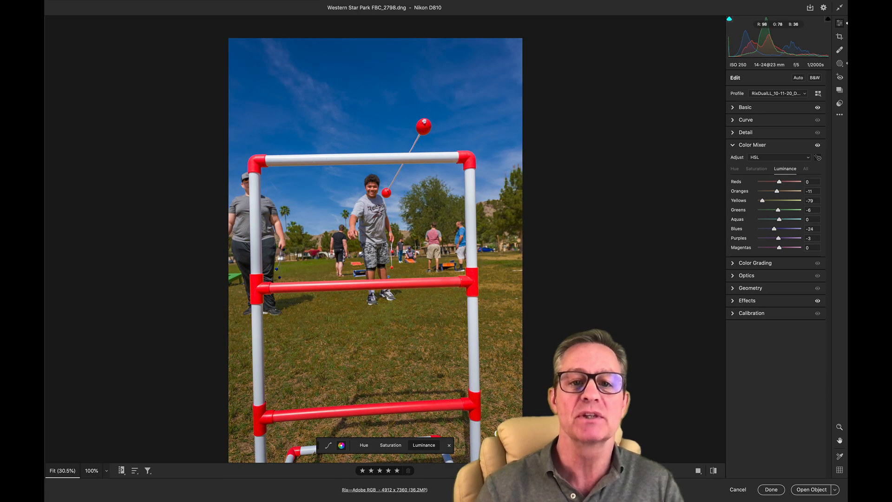
# - Compare the photo with its state before the Color Mixer edits, and close it without saving the changes
pyautogui.press('super+alt+p')
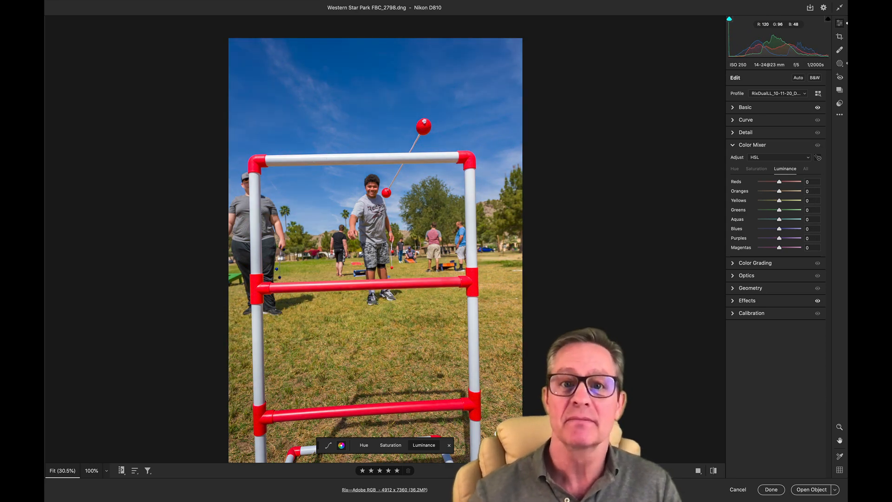
pyautogui.scroll(-5, 495, 398)
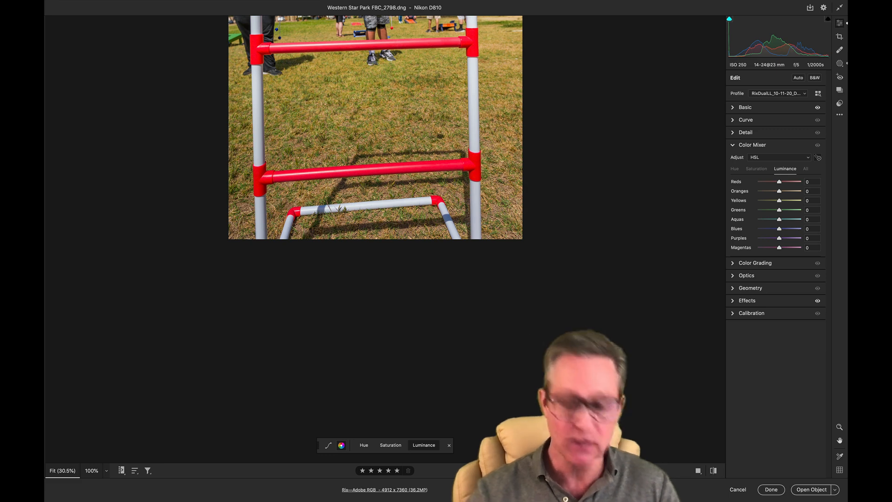
pyautogui.click(743, 492)
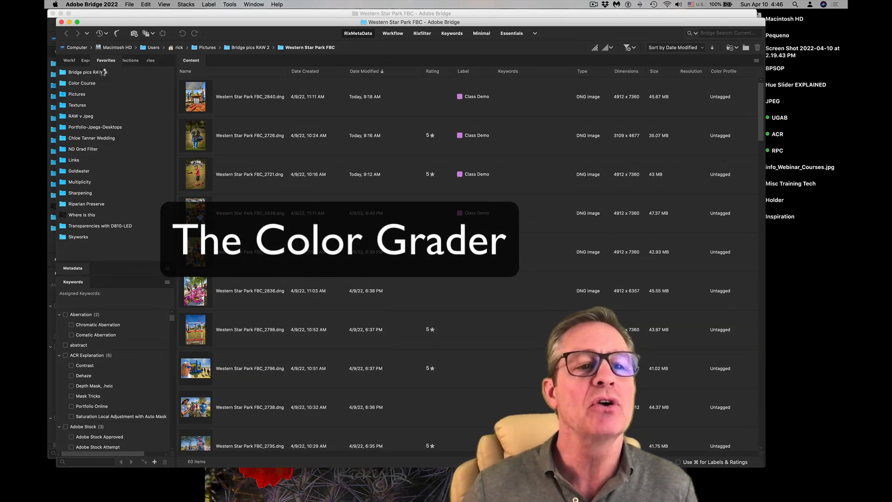
# - Open Columbus Snow_4934.dng from Bridge's Portfolio collection in Camera Raw and show the Color Grading settings instead of the Color Mixer
pyautogui.click(104, 72)
pyautogui.click(126, 61)
pyautogui.click(114, 74)
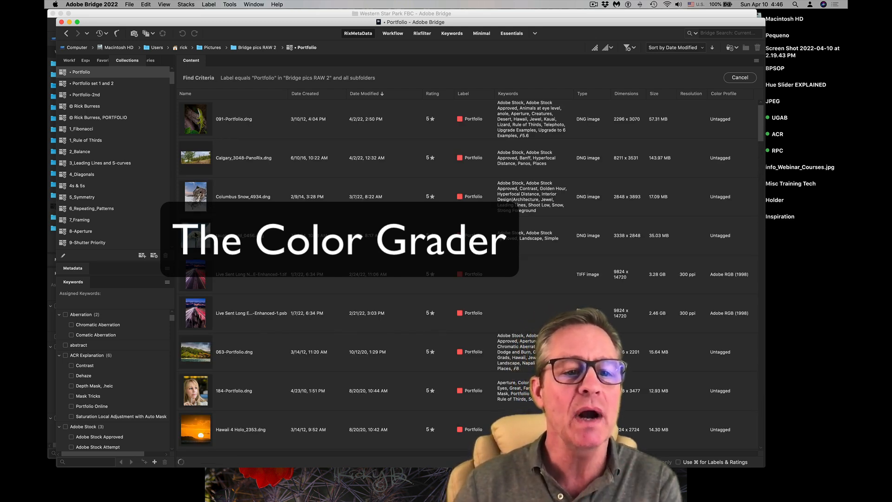
pyautogui.click(199, 205)
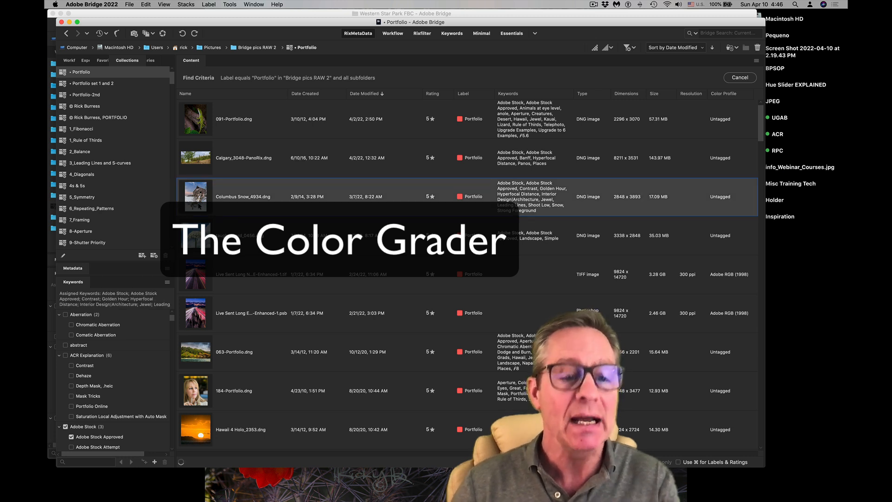
pyautogui.press('super+r')
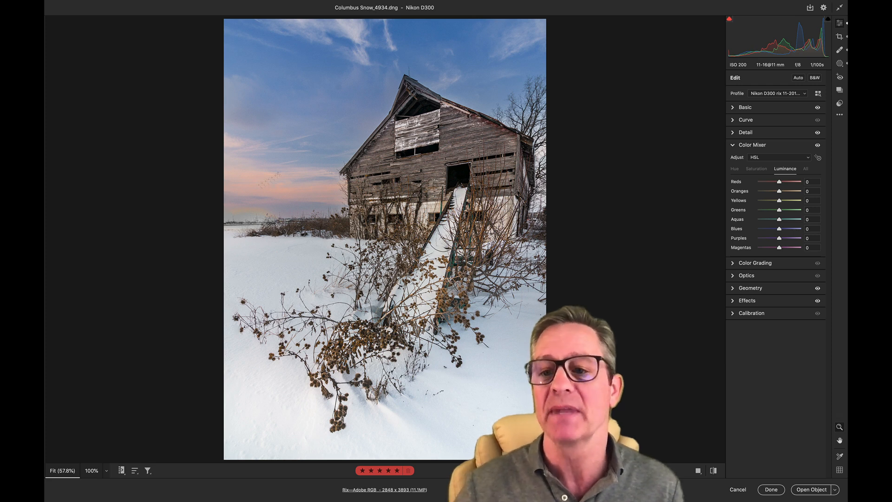
pyautogui.click(728, 146)
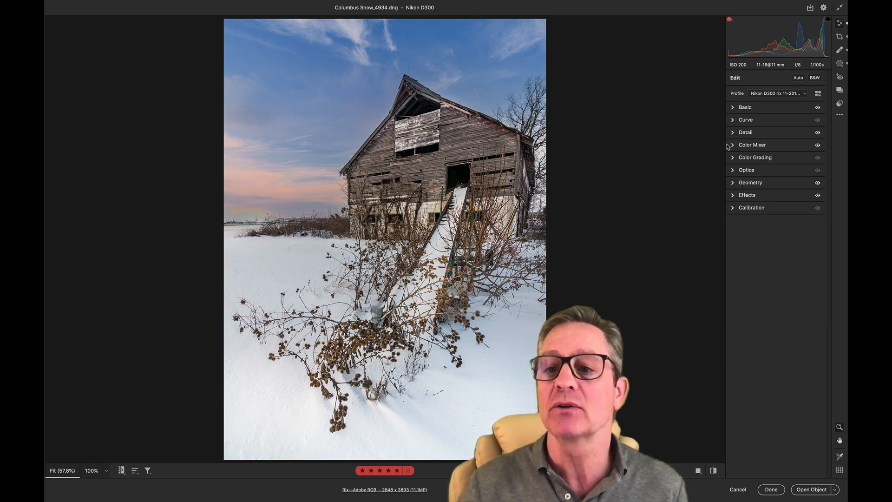
pyautogui.click(733, 159)
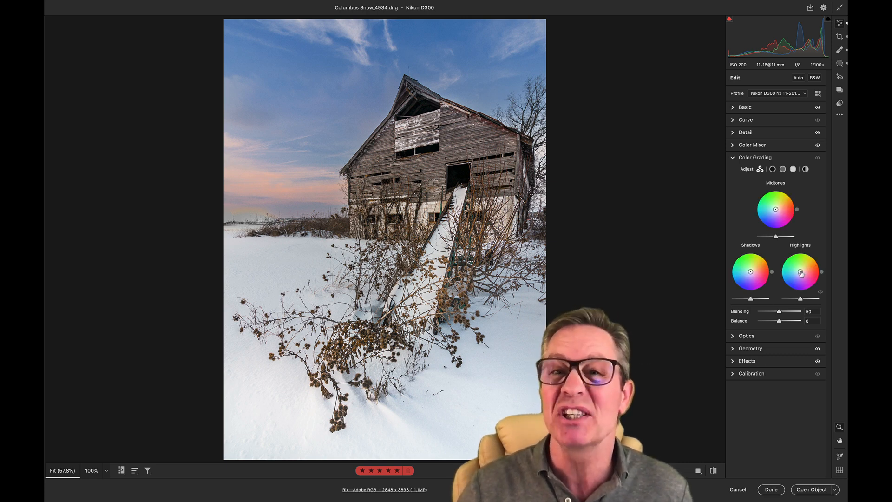
# - Tint the highlights blue with hue 234 and saturation 75, and compare the photo with and without the tint
pyautogui.moveTo(800, 273); pyautogui.dragTo(793, 283)
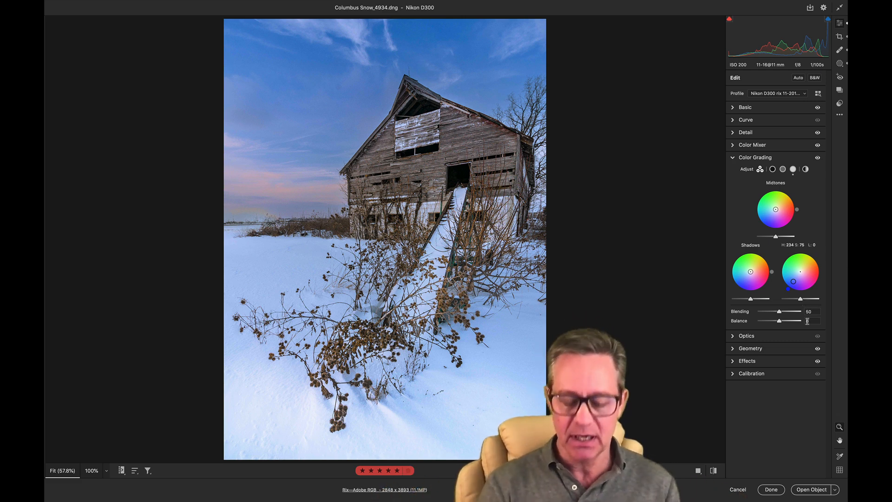
pyautogui.press('super+z')
pyautogui.press('super+shift+z')
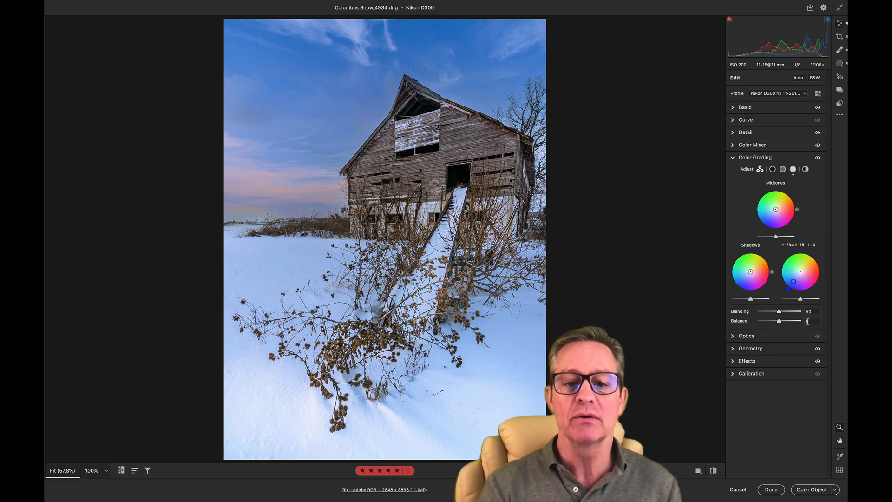
pyautogui.press('super+z')
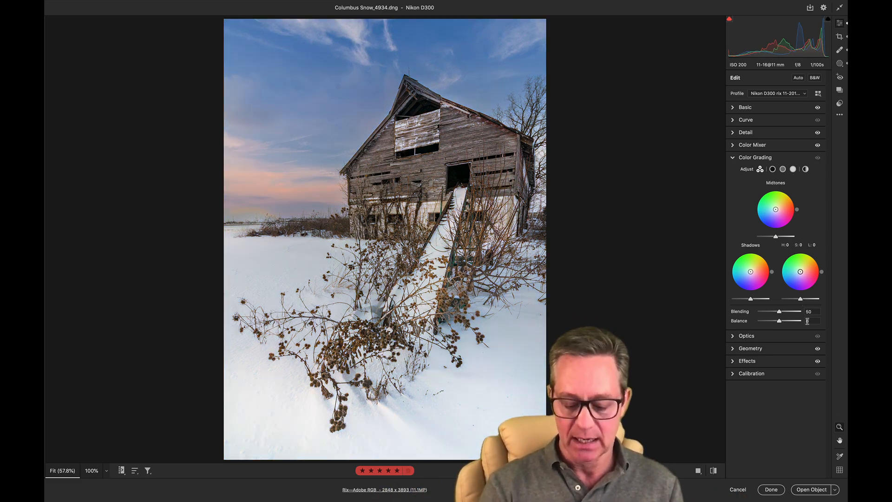
pyautogui.press('super+shift+z')
pyautogui.press('super+z')
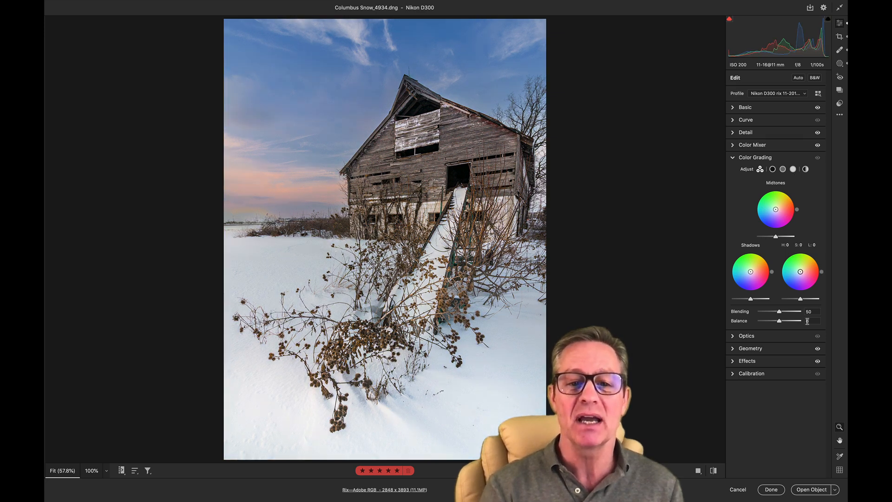
pyautogui.press('super+shift+z')
pyautogui.press('super+z')
pyautogui.press('super+shift+z')
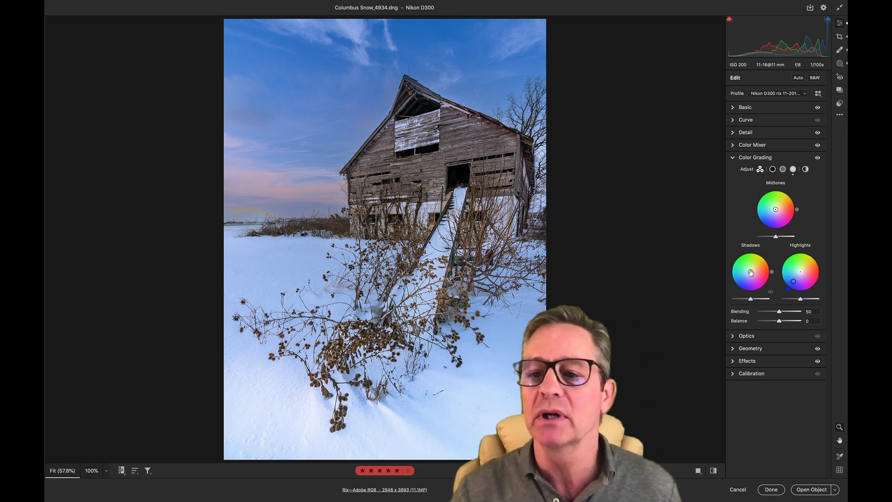
# - Tint the shadows orange with hue 42 and saturation 62, and compare the photo with and without both tints
pyautogui.moveTo(750, 272); pyautogui.dragTo(758, 266)
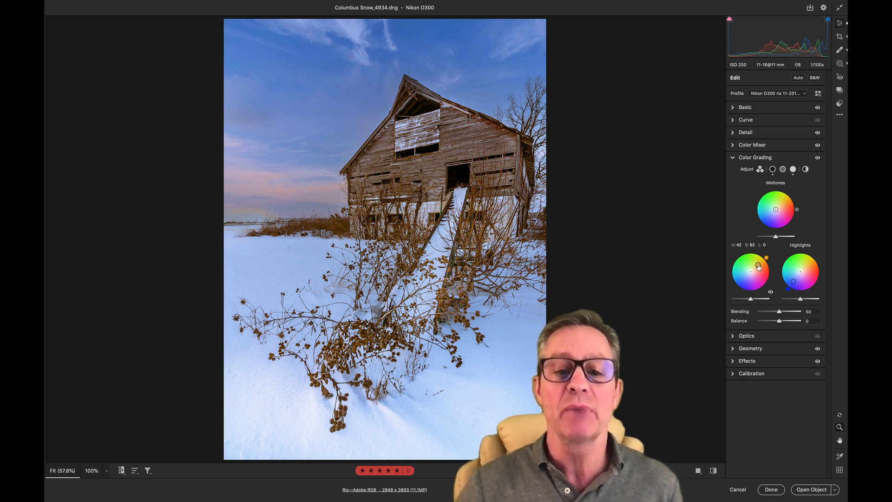
pyautogui.press('super+z')
pyautogui.press('super+z')
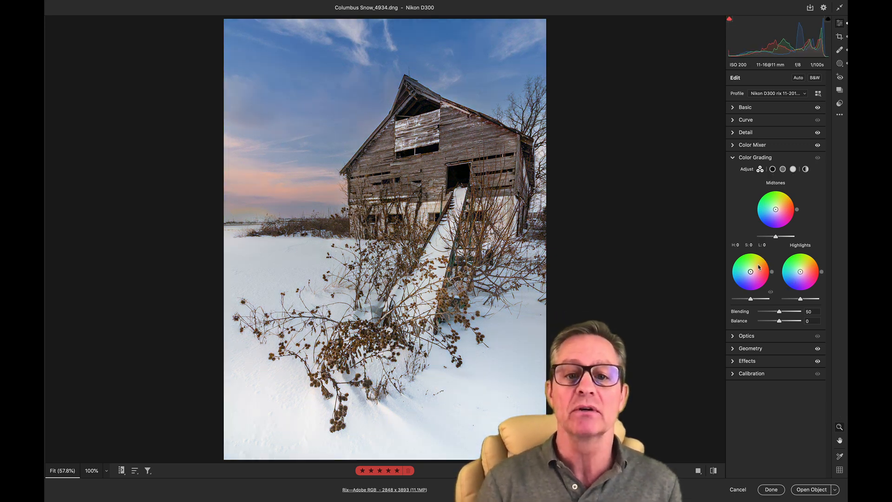
pyautogui.press('super+shift+z')
pyautogui.press('super+shift+z')
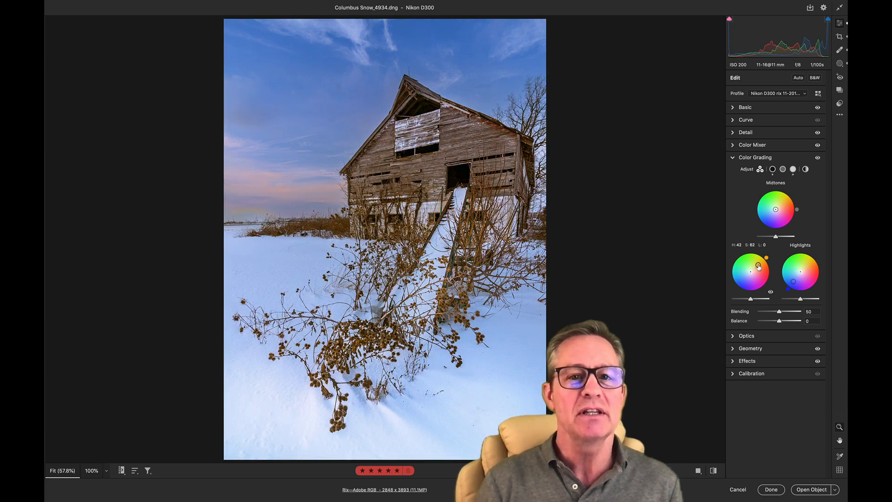
pyautogui.press('super+z')
pyautogui.press('super+z')
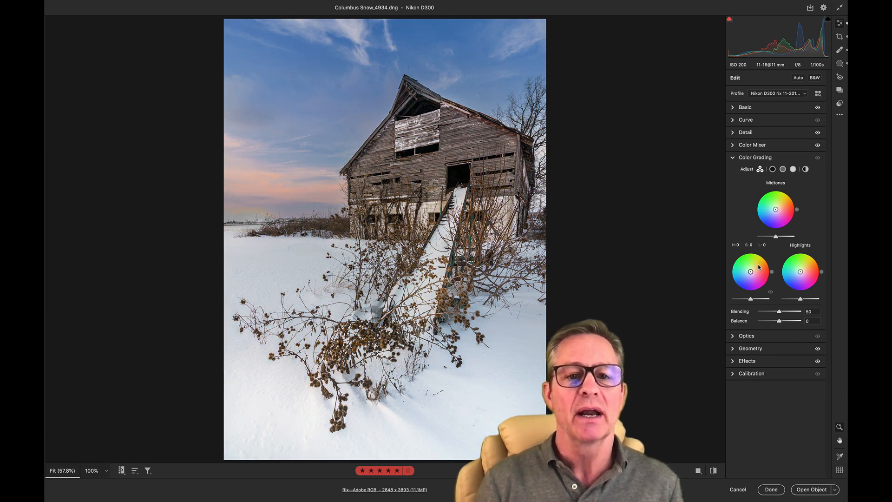
pyautogui.press('super+shift+z')
pyautogui.press('super+shift+z')
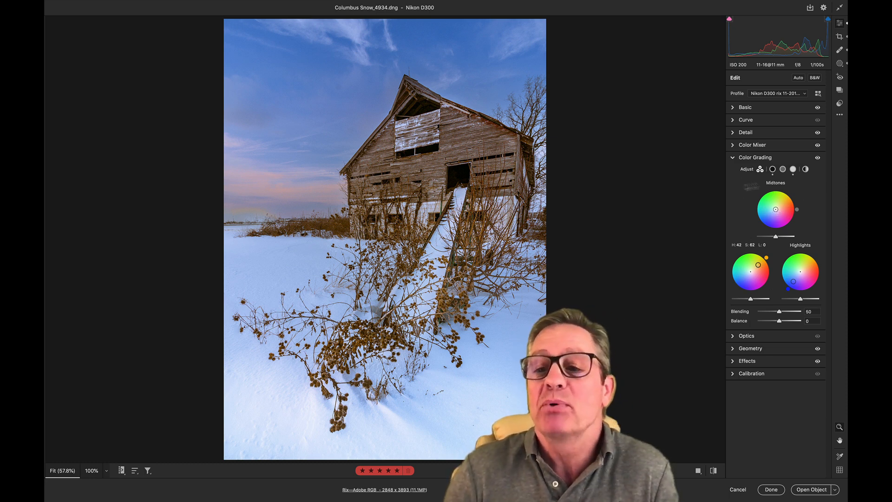
# - Add a warm orange tint to the midtones, and reset all changes made to the barn photo
pyautogui.moveTo(777, 212); pyautogui.dragTo(778, 206)
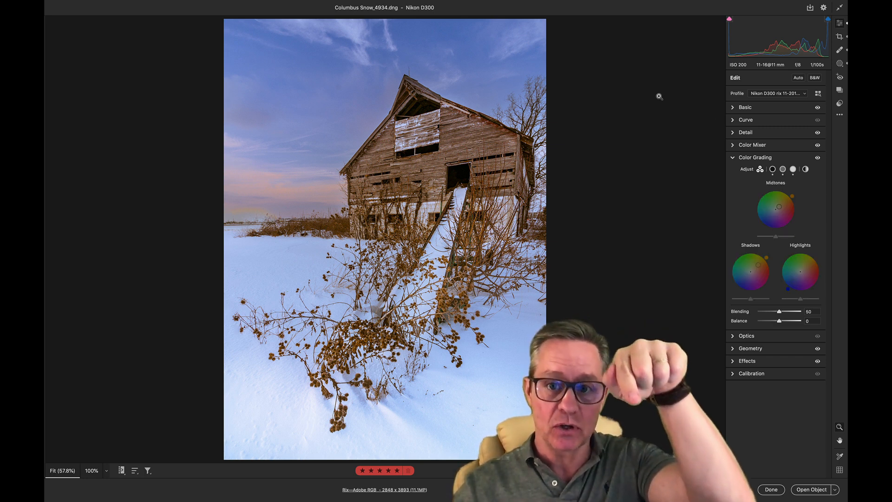
pyautogui.press('alt')
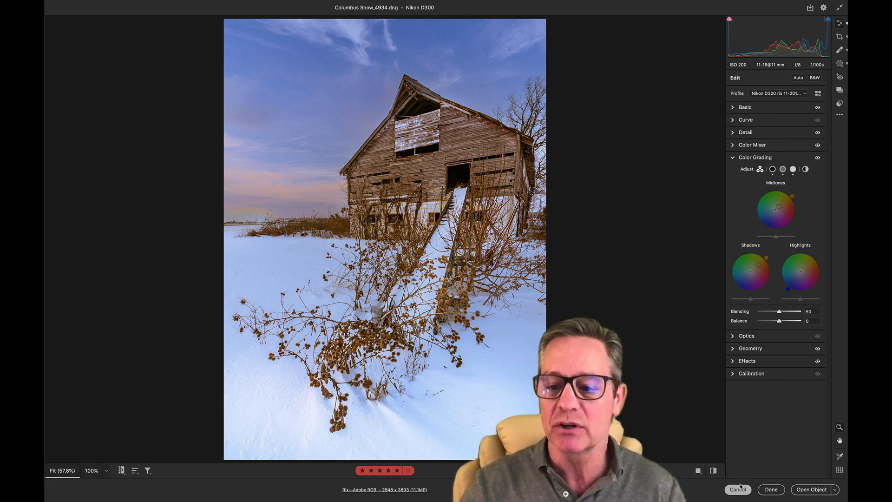
pyautogui.press('alt')
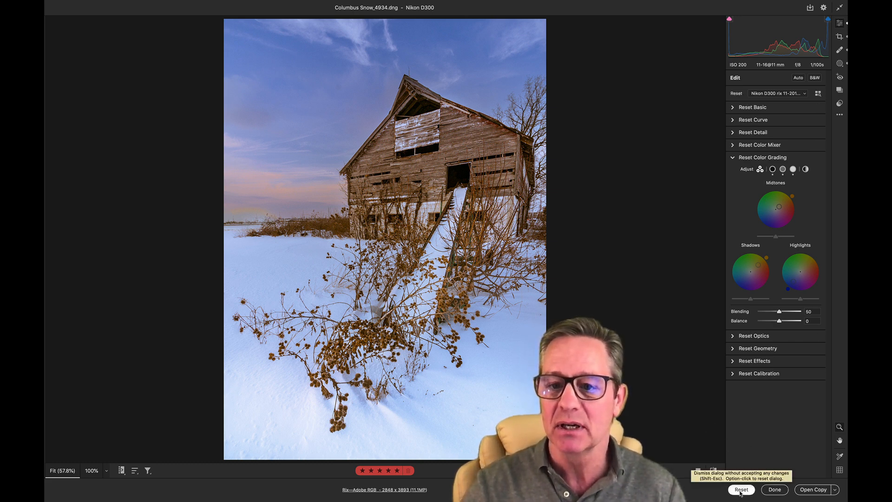
pyautogui.keyDown('alt'); pyautogui.click(740, 490); pyautogui.keyUp('alt')
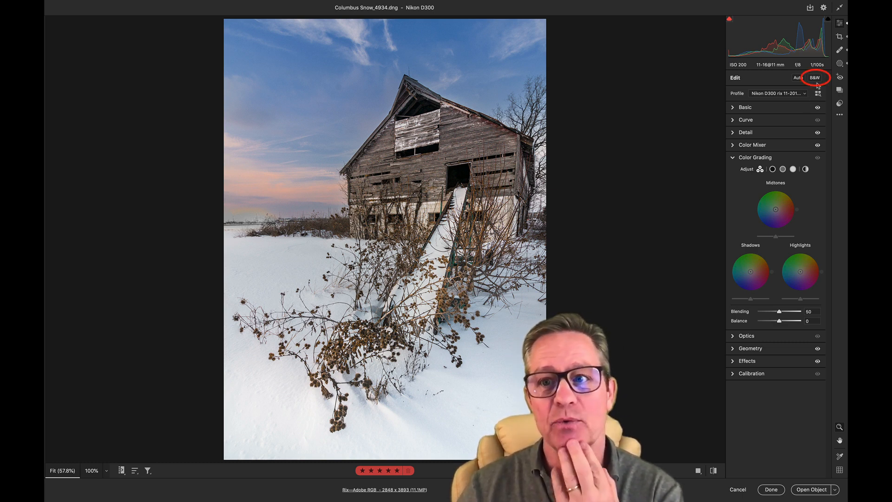
# - Convert the barn photo to black and white
pyautogui.click(815, 79)
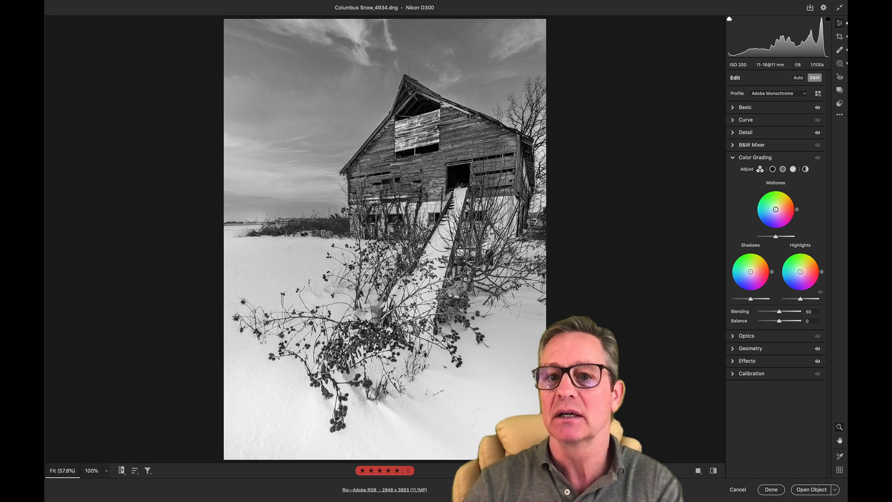
# - Tint highlights blue, shadows yellow (hue 58, saturation 85) and midtones orange (hue 16, saturation 44), and reset all changes to the barn photo
pyautogui.moveTo(800, 271)
pyautogui.mouseDown()
pyautogui.moveTo(810, 256)
pyautogui.moveTo(792, 285)
pyautogui.moveTo(752, 269)
pyautogui.moveTo(757, 261)
pyautogui.mouseUp()
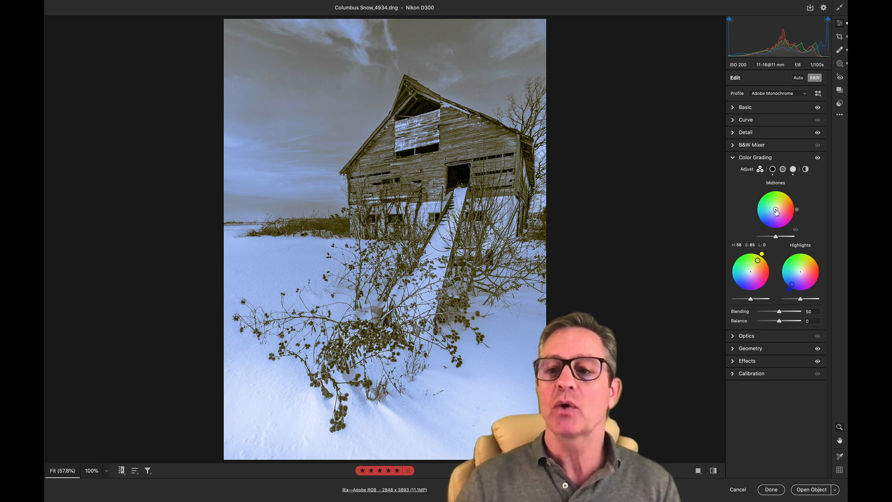
pyautogui.moveTo(775, 209); pyautogui.dragTo(783, 209)
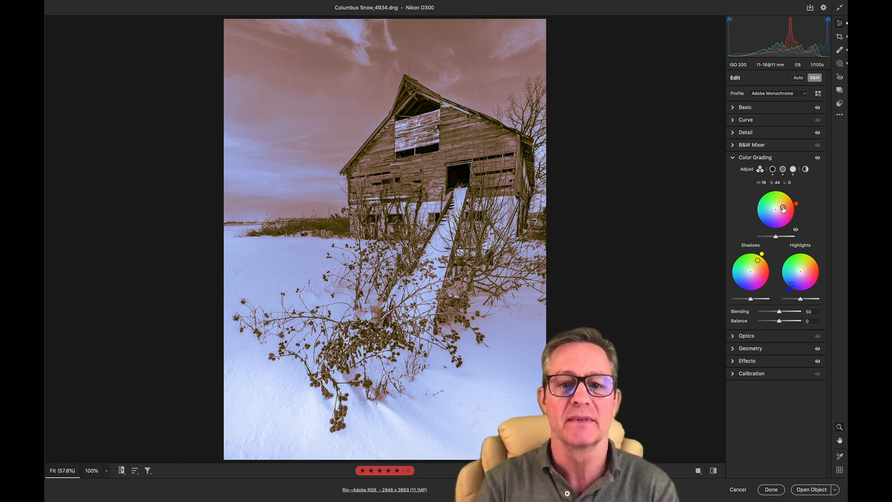
pyautogui.press('alt')
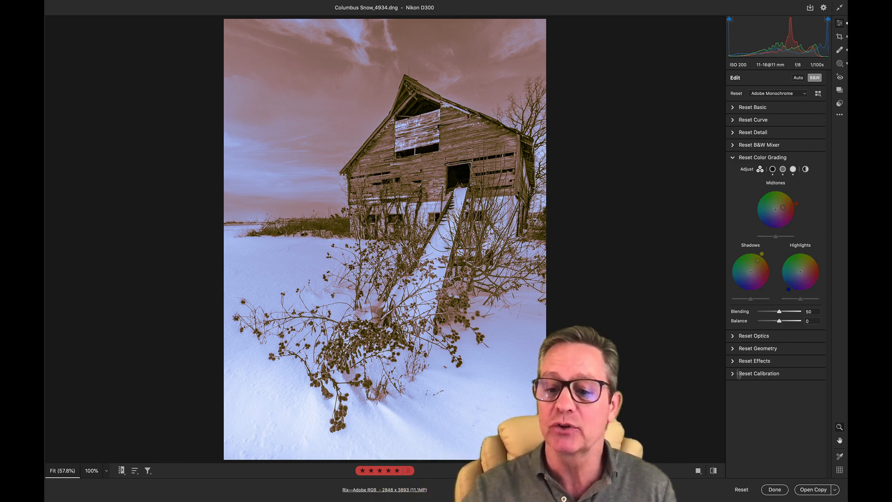
pyautogui.keyDown('alt'); pyautogui.click(738, 490); pyautogui.keyUp('alt')
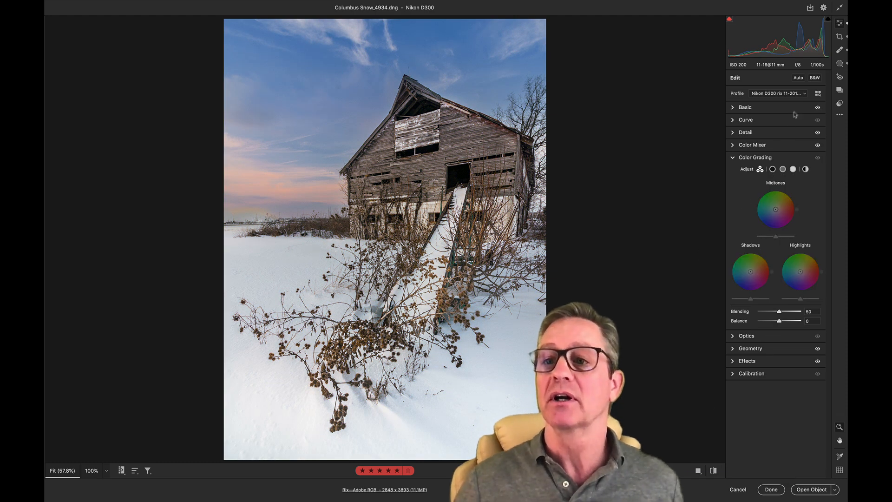
# - Convert the photo to black and white, and tint midtones orange (hue 37, saturation 75), shadows blue (hue 204, saturation 49) and highlights red (hue 5, saturation 24)
pyautogui.click(815, 78)
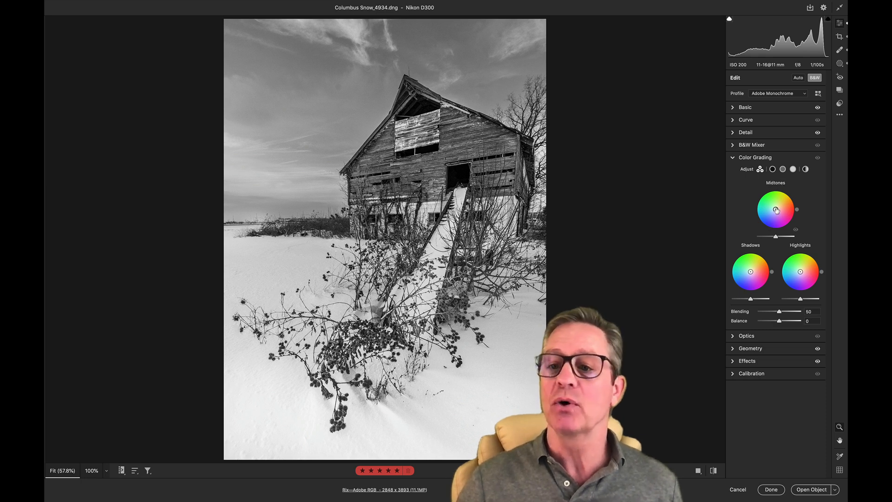
pyautogui.moveTo(776, 209); pyautogui.dragTo(785, 202)
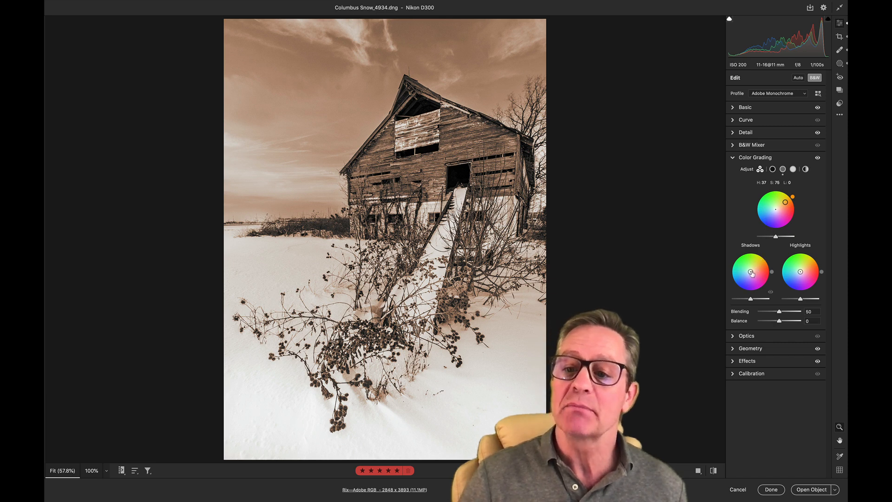
pyautogui.moveTo(750, 272); pyautogui.dragTo(743, 275)
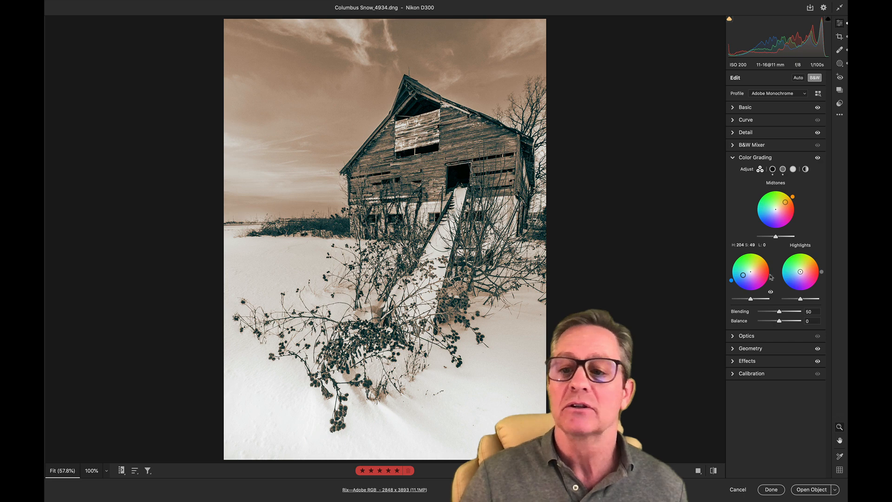
pyautogui.moveTo(799, 271); pyautogui.dragTo(805, 271)
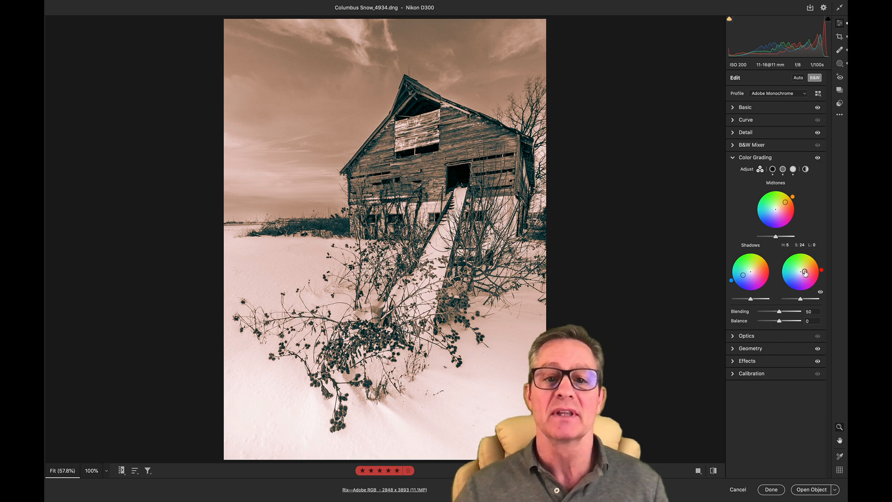
# - Compare the toned black-and-white photo with the original several times, and reset all changes
pyautogui.press('p')
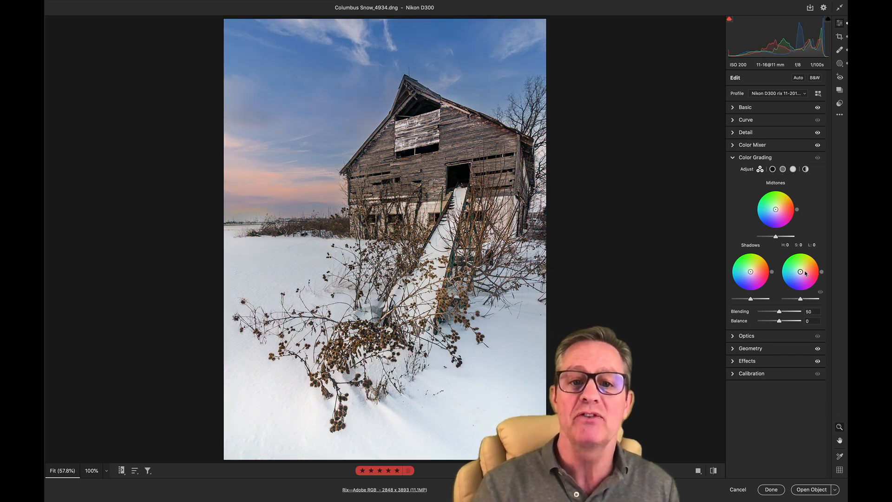
pyautogui.press('p')
pyautogui.press('p')
pyautogui.press('p')
pyautogui.press('p')
pyautogui.press('p')
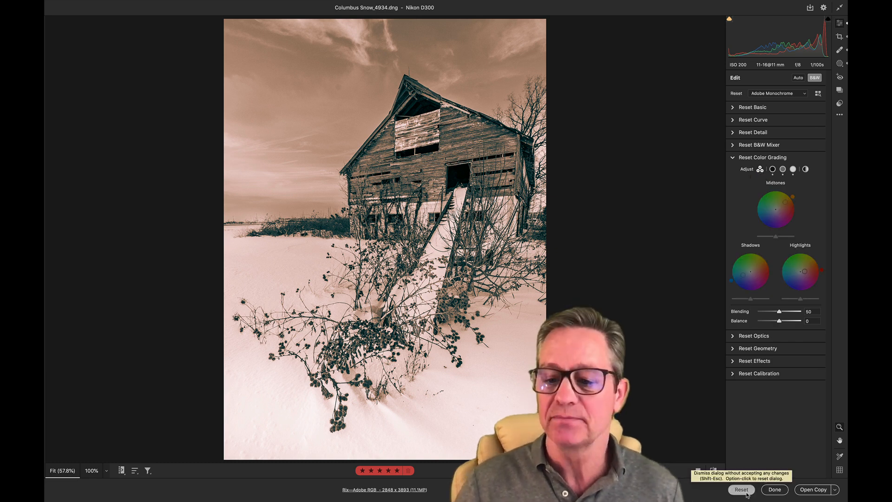
pyautogui.keyDown('alt'); pyautogui.click(744, 491); pyautogui.keyUp('alt')
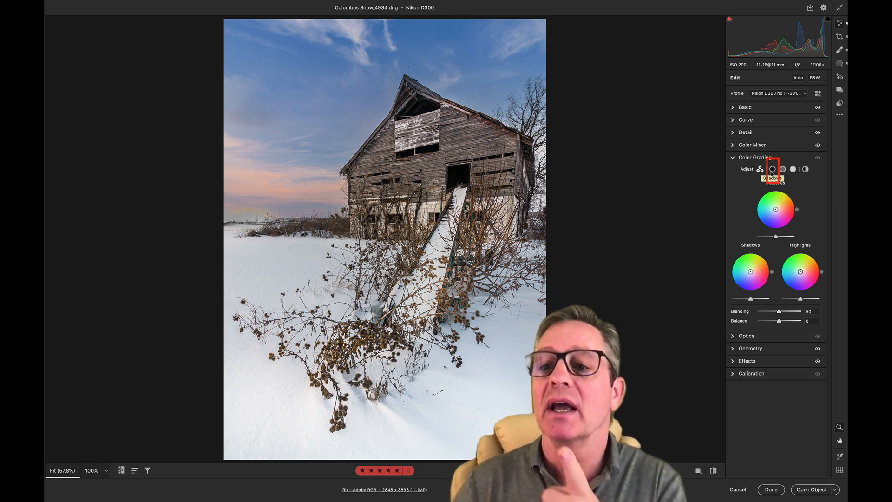
# - Look through the individual shadows, midtones and highlights colour wheels, and return to the combined three-wheel view
pyautogui.click(773, 170)
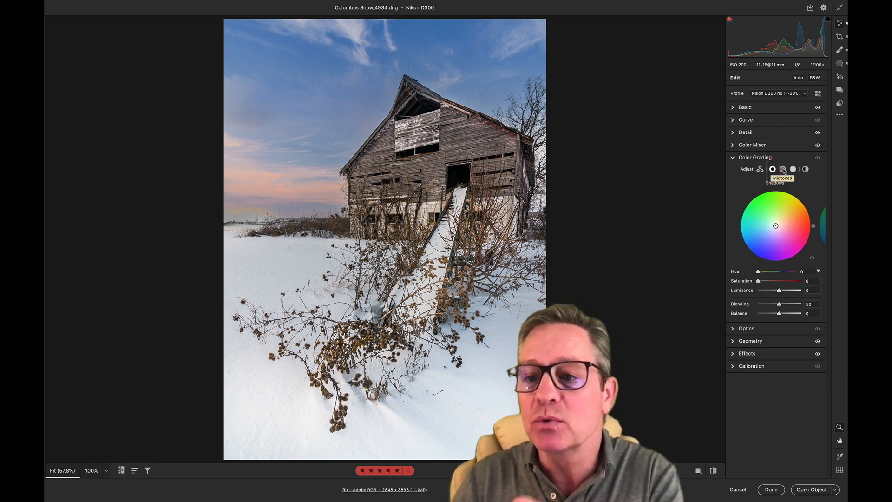
pyautogui.click(783, 170)
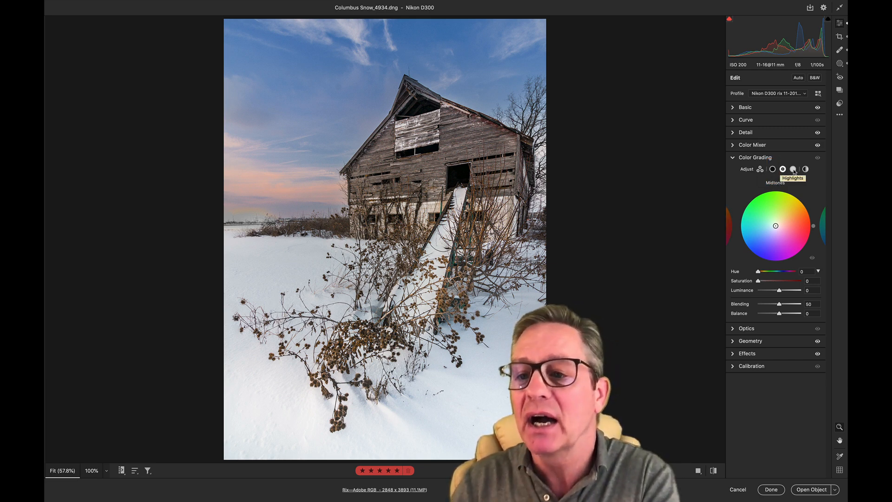
pyautogui.click(793, 169)
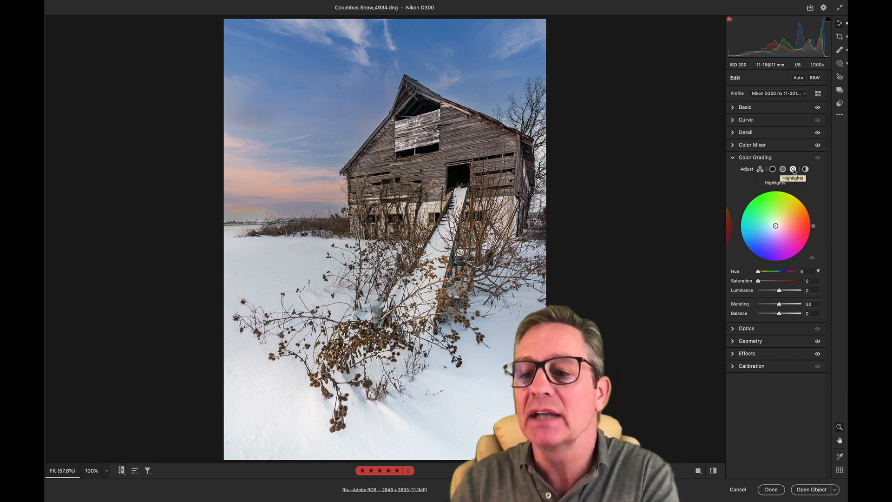
pyautogui.click(759, 169)
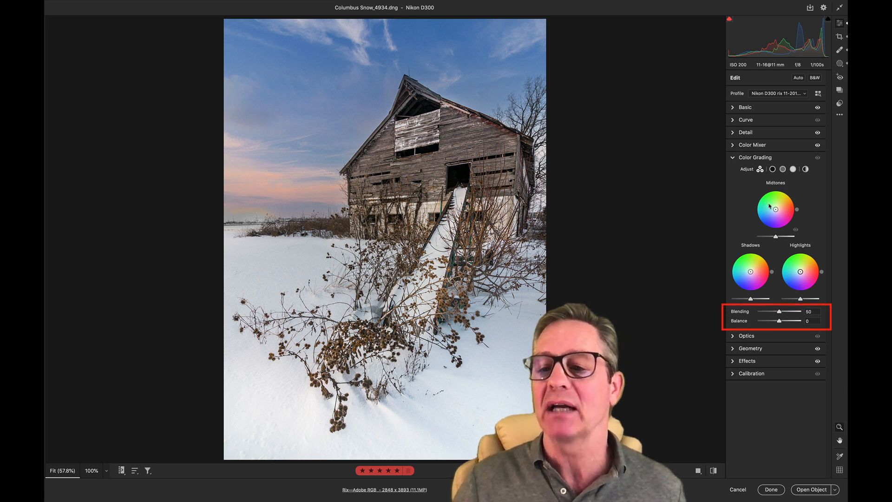
# - Try a yellow midtones tint, and instead tint the highlights yellow (hue 59, saturation 100) and the shadows blue (hue 233, saturation 100)
pyautogui.moveTo(776, 210); pyautogui.dragTo(779, 208)
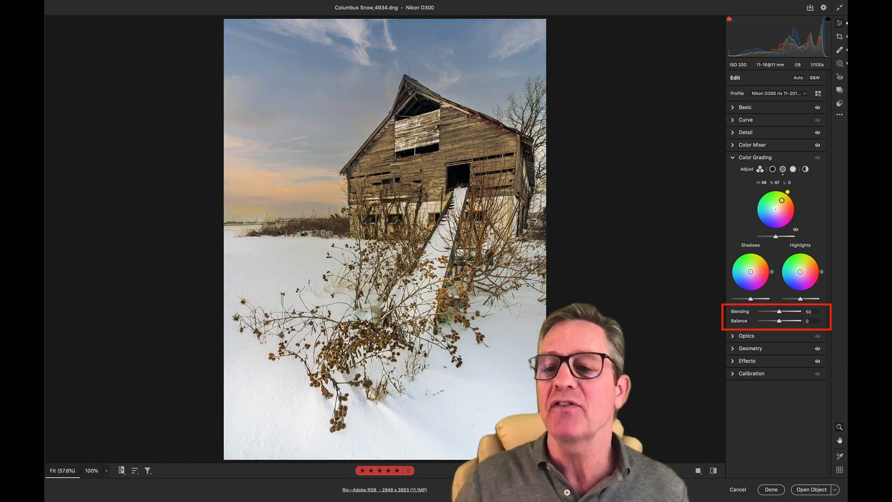
pyautogui.doubleClick(779, 208)
pyautogui.moveTo(800, 271); pyautogui.dragTo(808, 259)
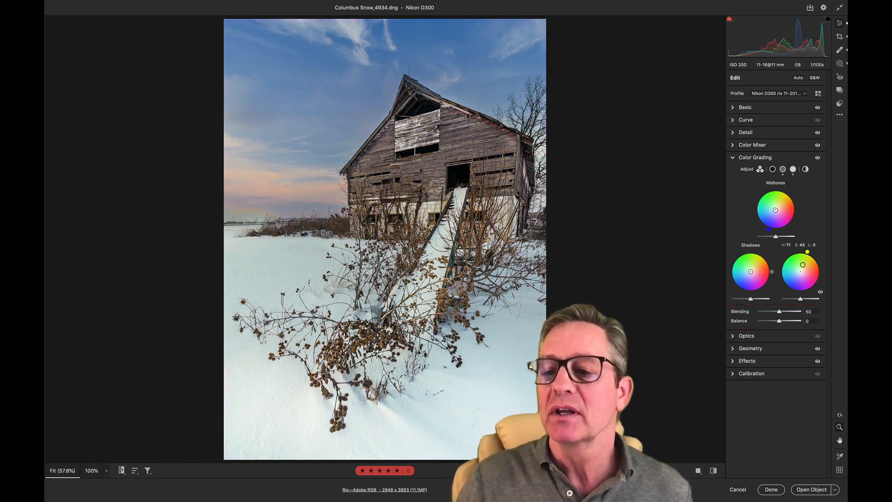
pyautogui.moveTo(750, 272); pyautogui.dragTo(741, 284)
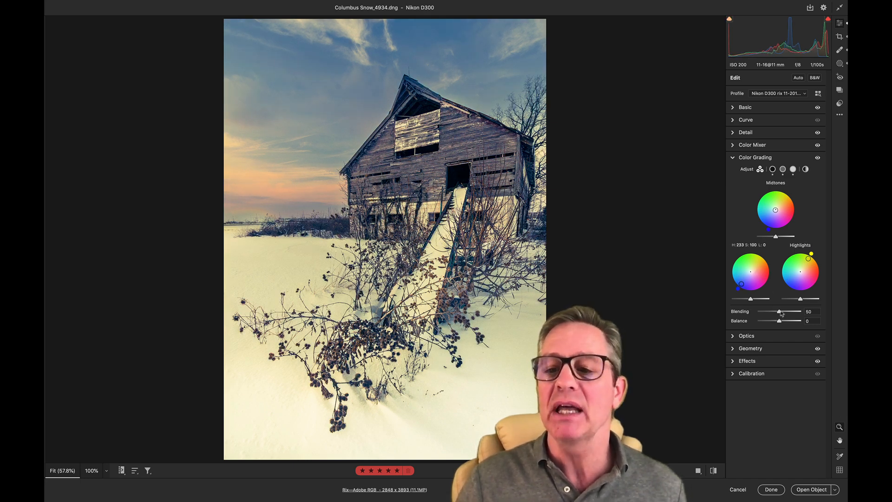
# - Set the colour grading's blending to 48 and balance to +2, and set the luminance of both shadows and highlights to +3
pyautogui.moveTo(782, 314)
pyautogui.mouseDown()
pyautogui.moveTo(760, 315)
pyautogui.moveTo(797, 311)
pyautogui.moveTo(759, 314)
pyautogui.moveTo(787, 315)
pyautogui.moveTo(778, 315)
pyautogui.mouseUp()
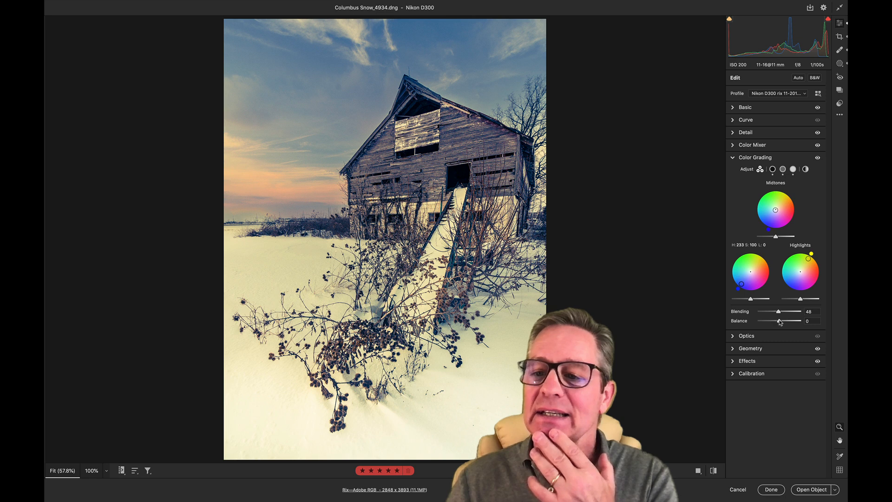
pyautogui.moveTo(781, 323)
pyautogui.mouseDown()
pyautogui.moveTo(762, 324)
pyautogui.moveTo(797, 322)
pyautogui.moveTo(780, 323)
pyautogui.mouseUp()
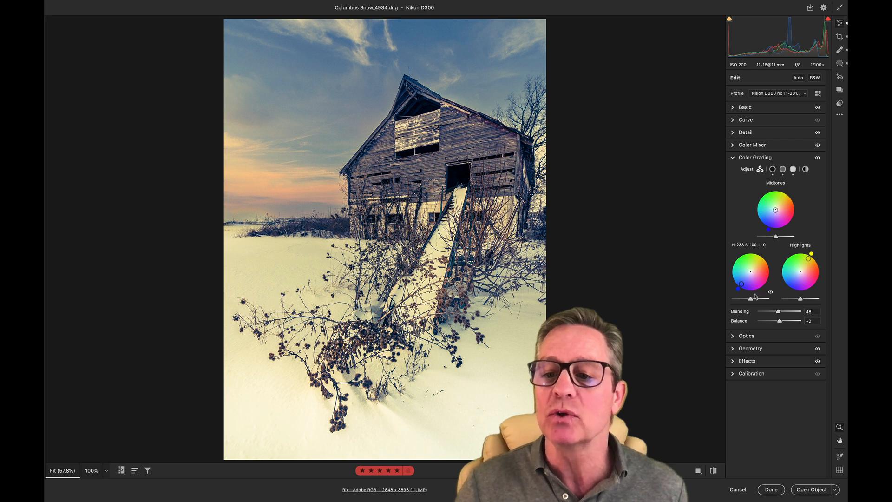
pyautogui.moveTo(751, 301); pyautogui.dragTo(758, 300)
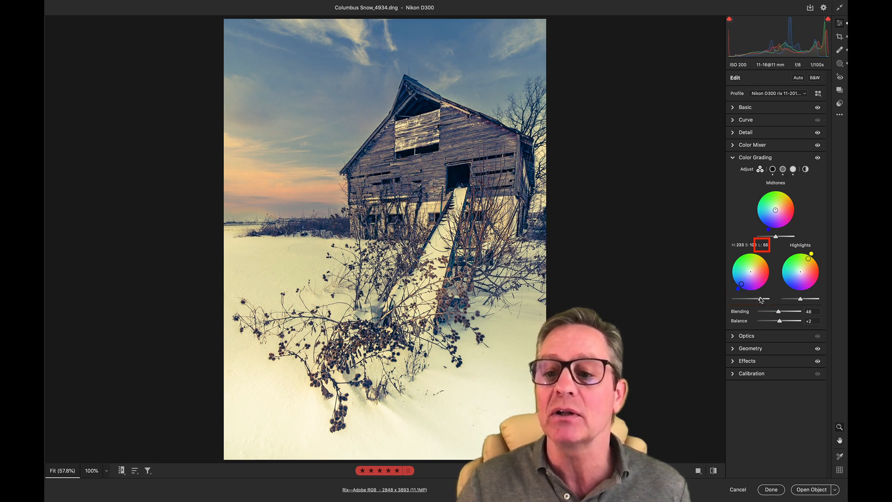
pyautogui.moveTo(760, 300)
pyautogui.mouseDown()
pyautogui.moveTo(734, 300)
pyautogui.moveTo(759, 301)
pyautogui.moveTo(751, 302)
pyautogui.mouseUp()
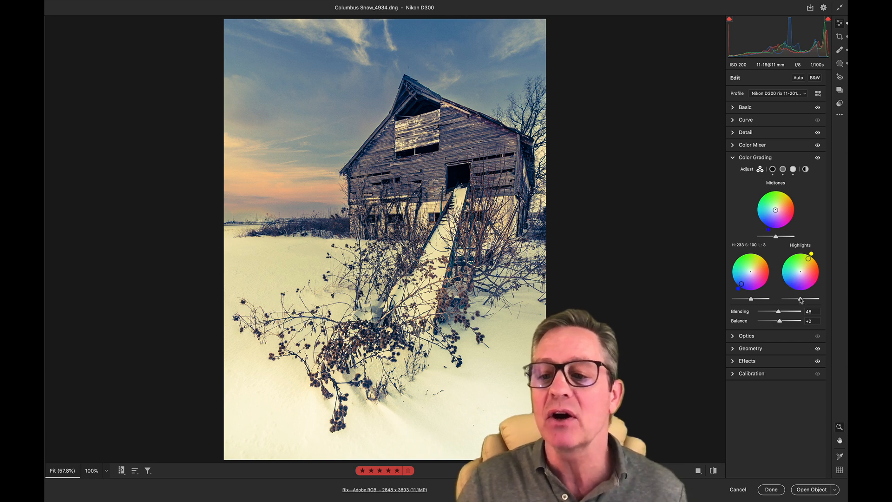
pyautogui.moveTo(801, 298)
pyautogui.mouseDown()
pyautogui.moveTo(826, 298)
pyautogui.moveTo(778, 304)
pyautogui.moveTo(812, 302)
pyautogui.moveTo(802, 305)
pyautogui.mouseUp()
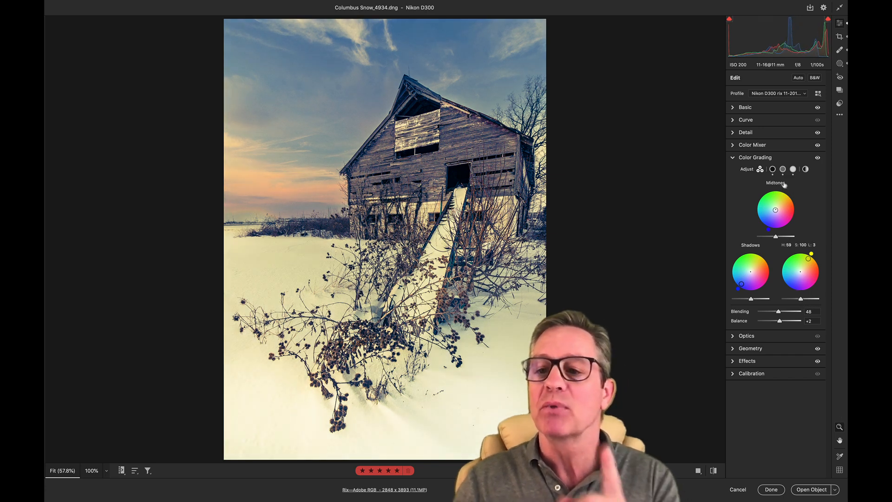
# - Set the shadows hue to 245 in the single shadows wheel, and return to the three-wheel view
pyautogui.click(773, 170)
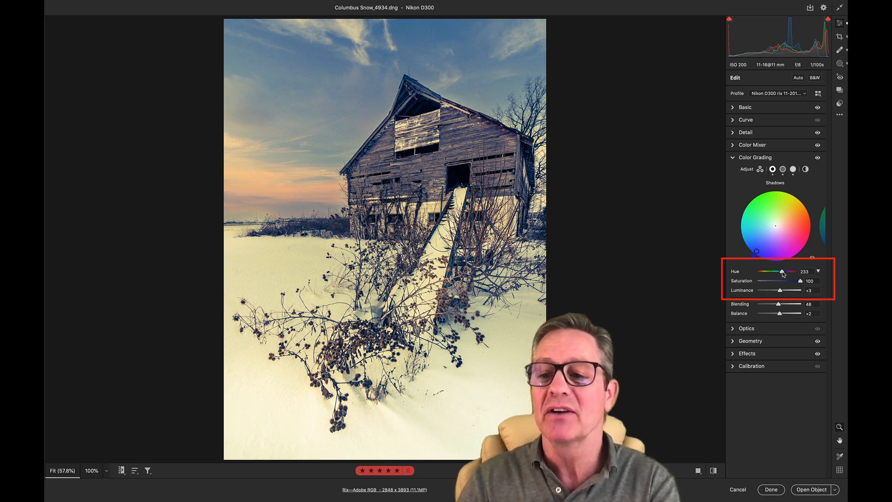
pyautogui.moveTo(782, 274); pyautogui.dragTo(784, 274)
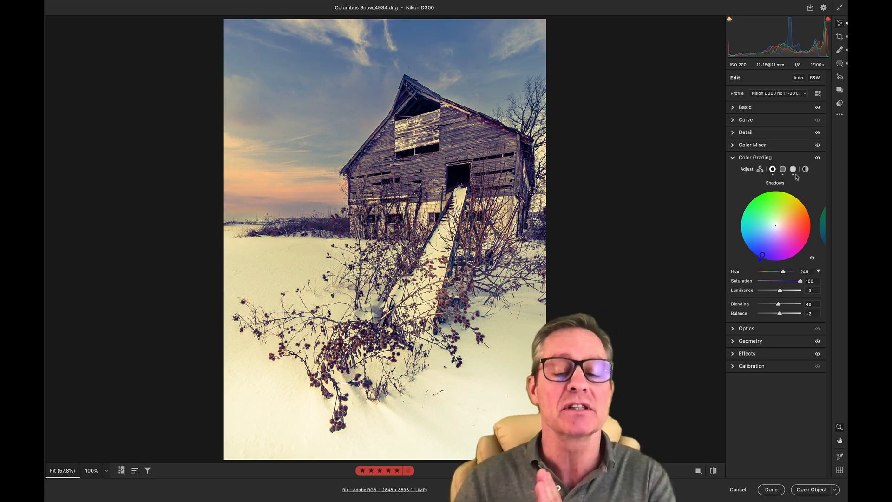
pyautogui.click(761, 170)
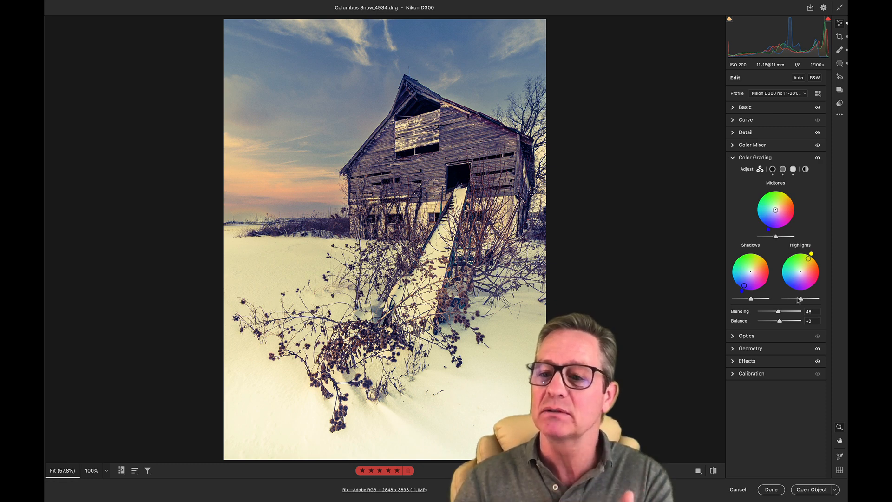
# - Add a green global tint to the whole photo with hue 111, saturation 79 and luminance +100
pyautogui.click(772, 170)
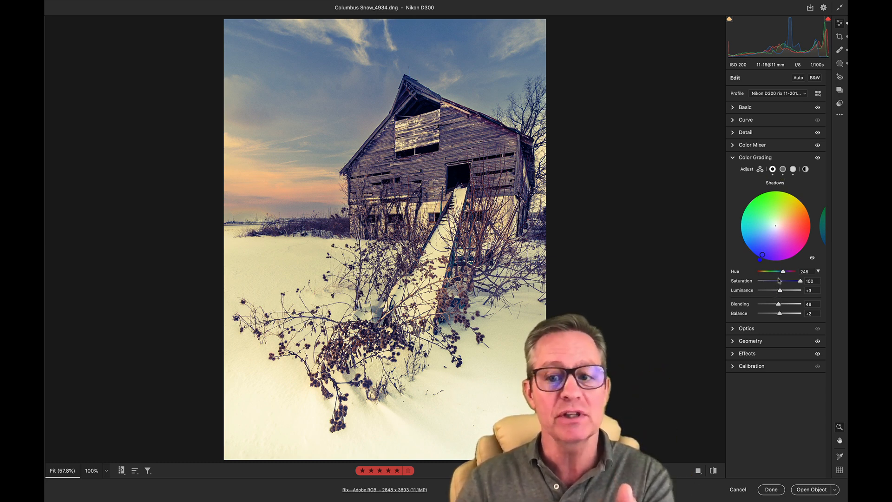
pyautogui.click(806, 170)
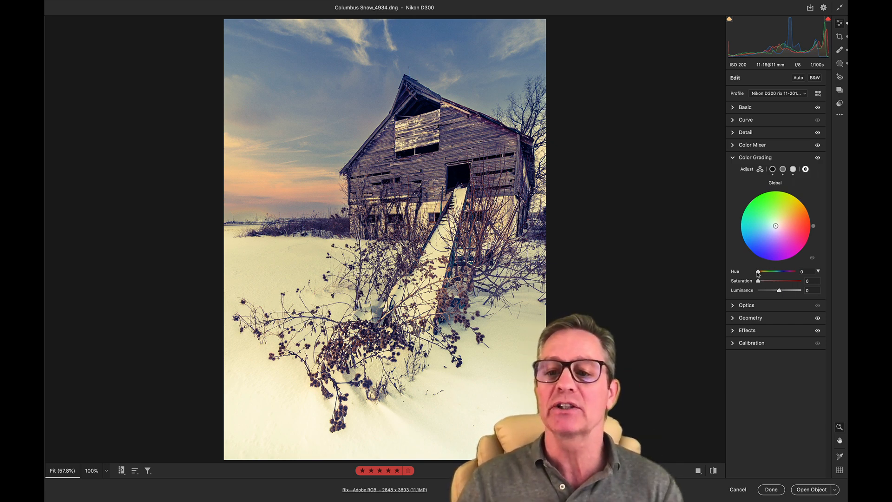
pyautogui.moveTo(757, 274)
pyautogui.mouseDown()
pyautogui.moveTo(801, 290)
pyautogui.moveTo(775, 291)
pyautogui.moveTo(802, 291)
pyautogui.mouseUp()
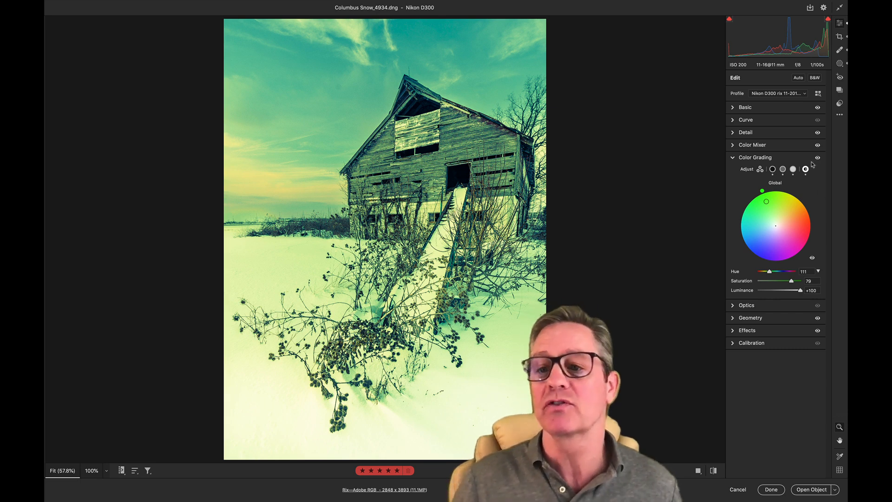
# - Convert the photo to black and white, and change the global tint to hue 241, saturation 18 and luminance +63
pyautogui.click(815, 78)
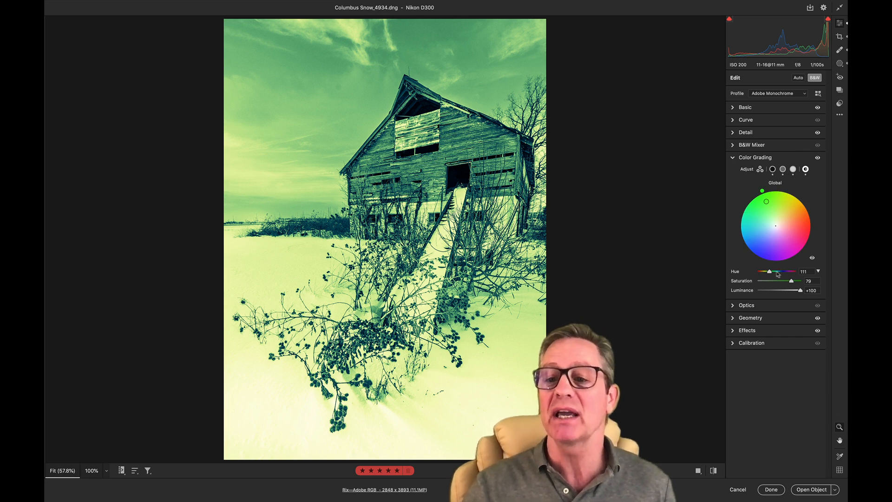
pyautogui.moveTo(770, 272); pyautogui.dragTo(794, 293)
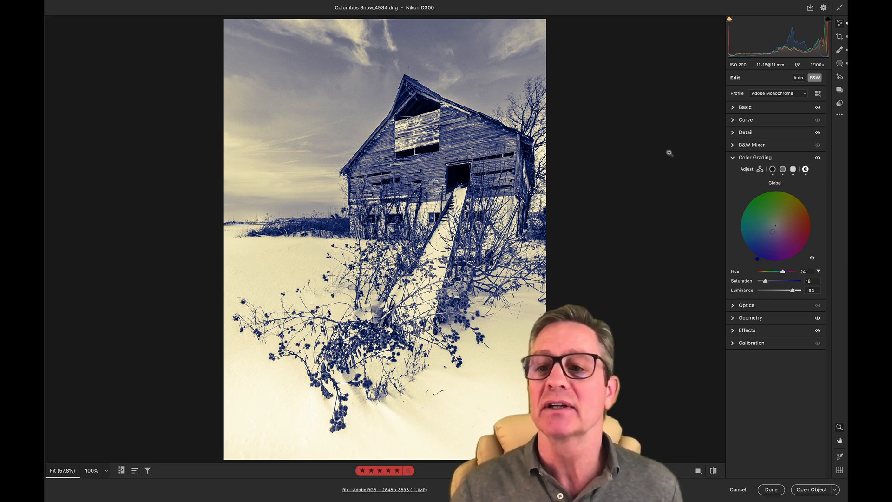
# - Reset all edits on the barn photo to the original colour state and convert it to plain black and white with the B&W Mixer open
pyautogui.click(732, 159)
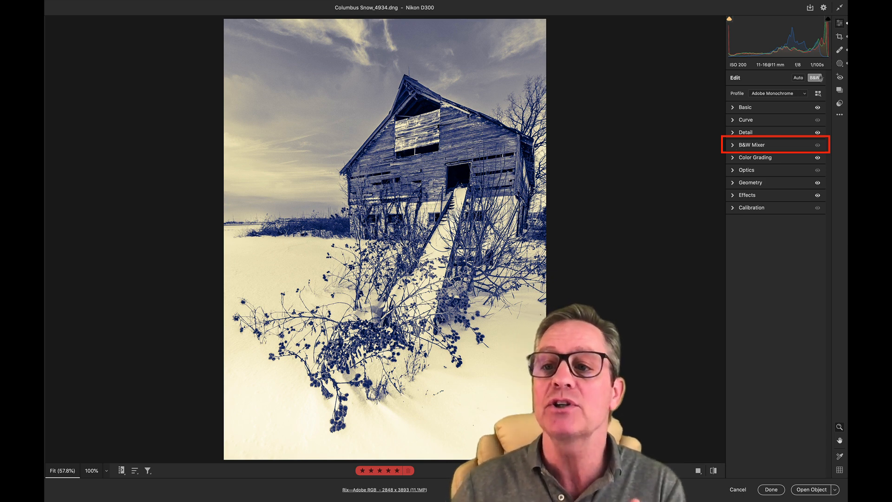
pyautogui.click(733, 146)
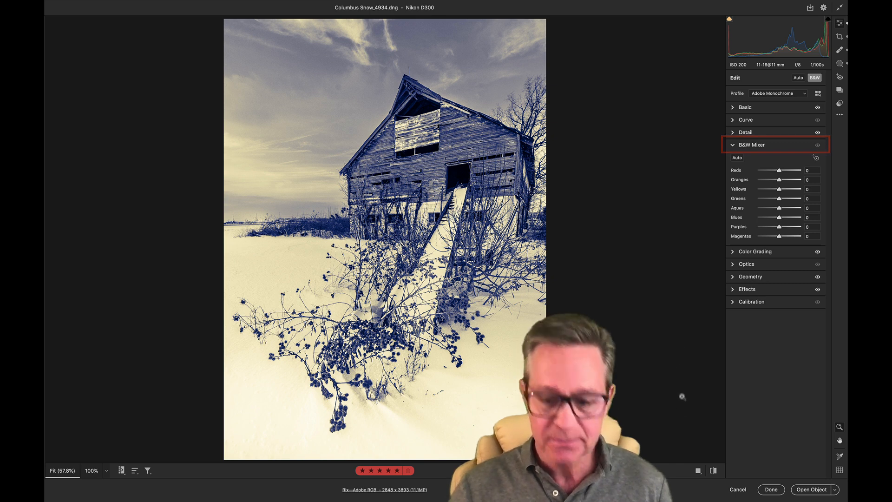
pyautogui.press('alt')
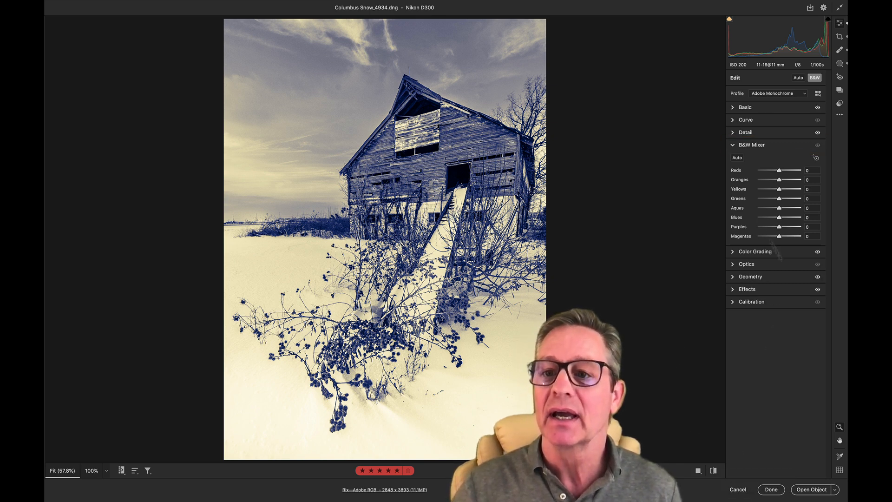
pyautogui.press('alt')
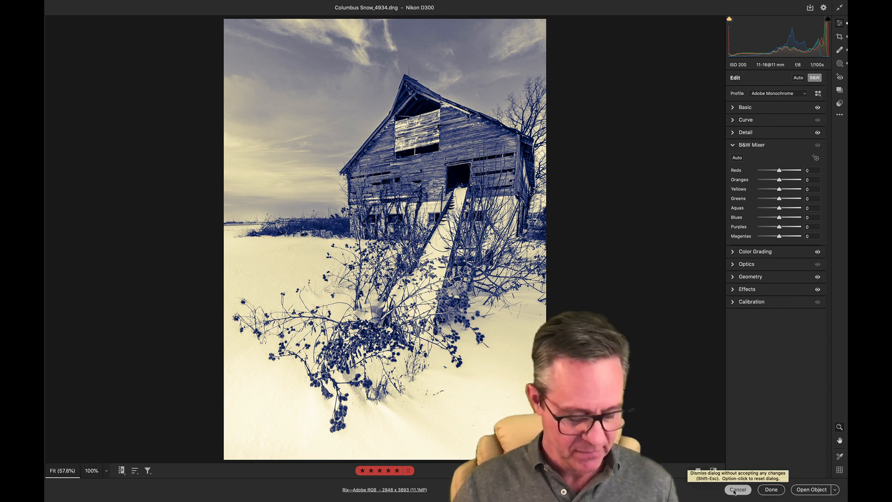
pyautogui.keyDown('alt'); pyautogui.click(738, 489); pyautogui.keyUp('alt')
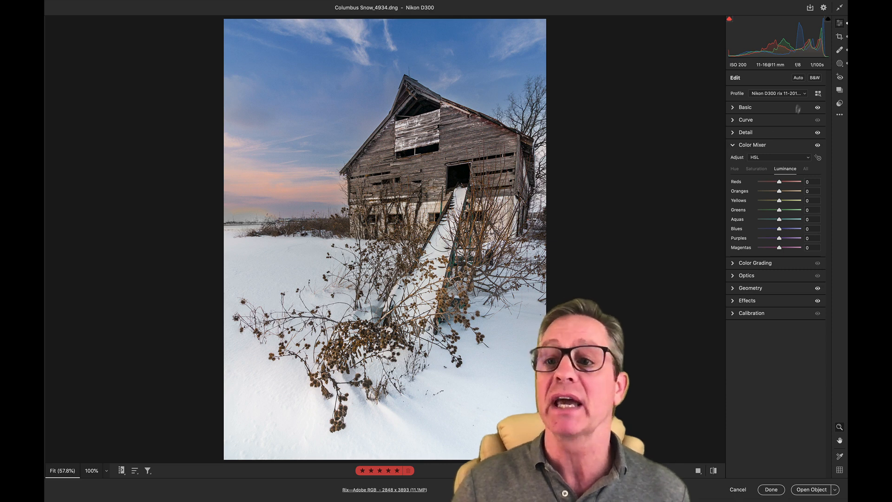
pyautogui.click(814, 77)
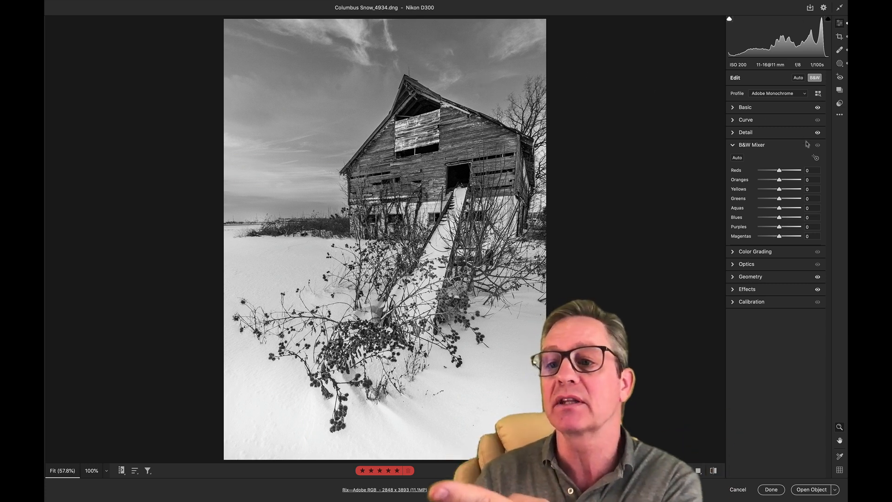
# - Activate the B&W Mixer's targeted adjustment tool, and switch the barn photo to colour and back to black and white
pyautogui.click(816, 158)
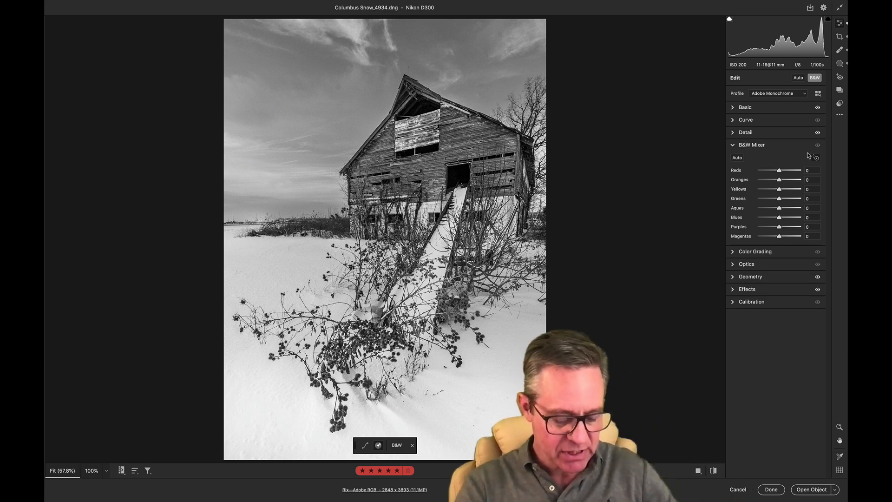
pyautogui.press('shift')
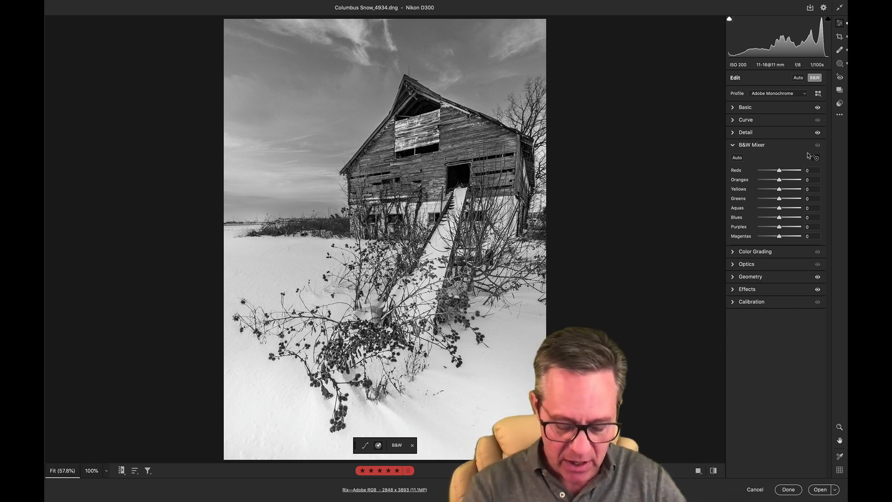
pyautogui.press('shift')
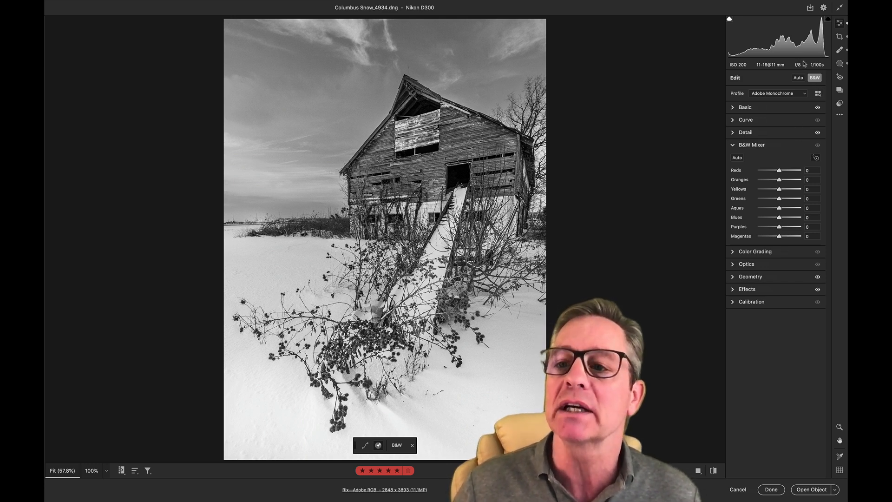
pyautogui.click(814, 78)
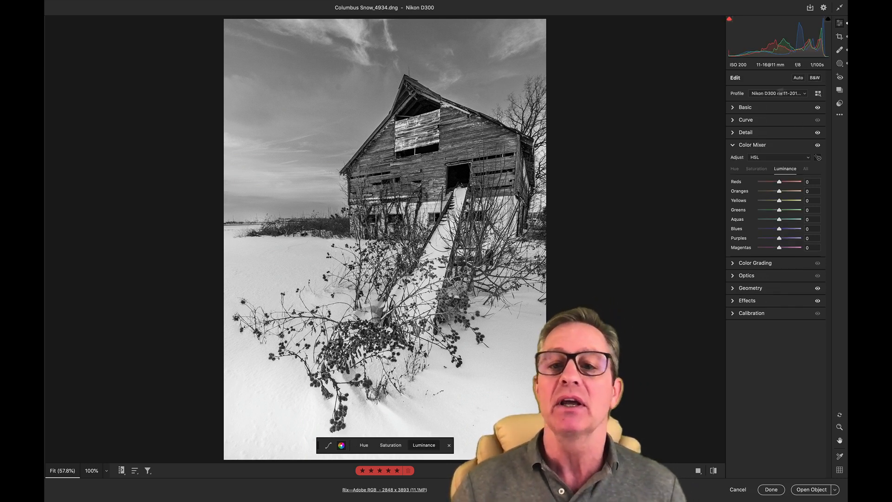
pyautogui.click(816, 79)
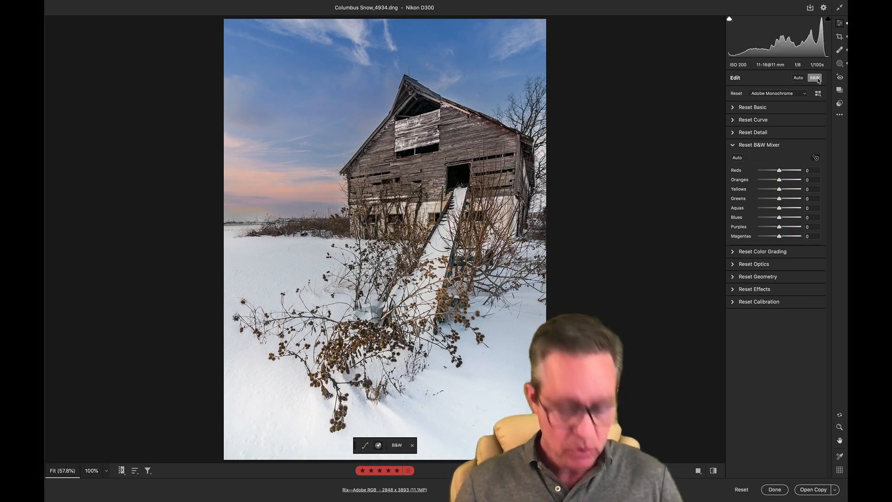
pyautogui.press('shift')
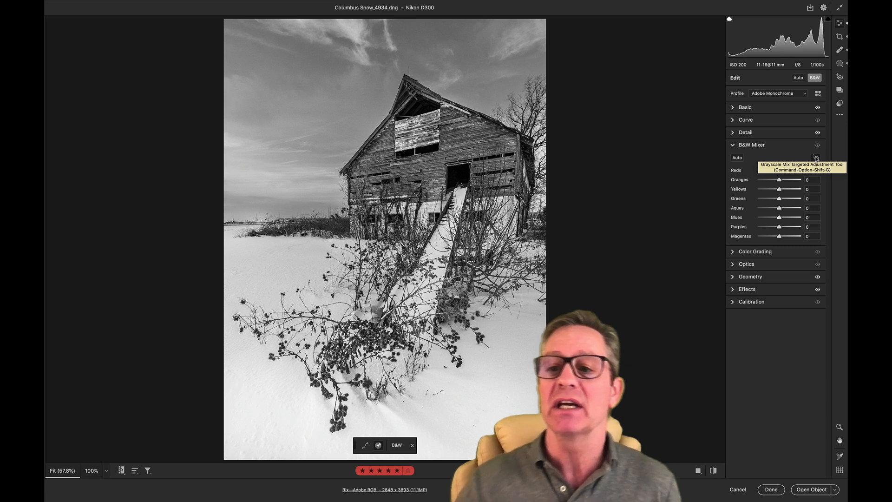
# - Darken the sky above the barn with the grayscale targeted adjustment tool, bringing Blues to -100 and Aquas to -2
pyautogui.click(816, 158)
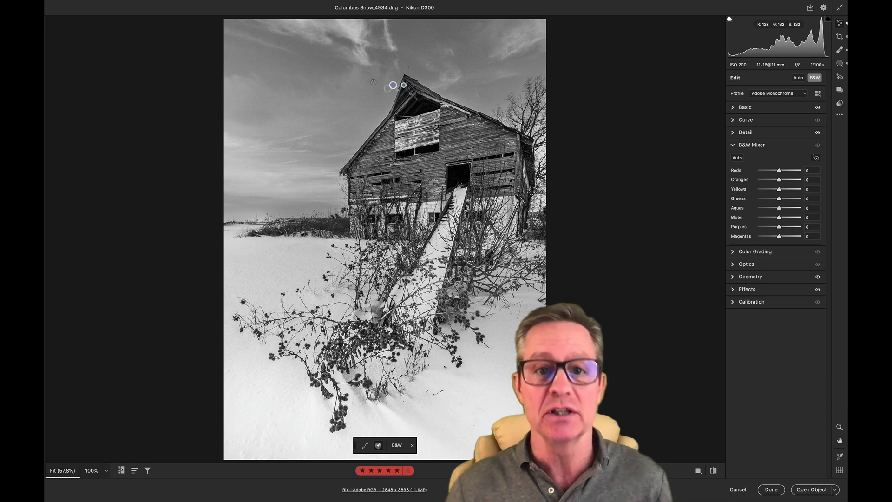
pyautogui.click(419, 37)
pyautogui.moveTo(419, 38); pyautogui.dragTo(384, 38)
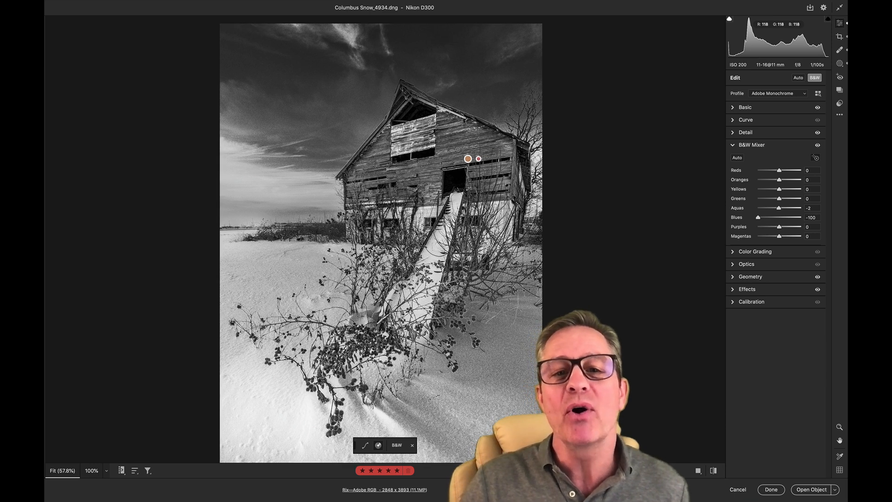
# - Brighten the barn wood and foreground bush with targeted adjustments, bringing Reds and Oranges to +100 and Yellows to +20
pyautogui.moveTo(457, 151); pyautogui.dragTo(464, 151)
pyautogui.moveTo(471, 152); pyautogui.dragTo(493, 151)
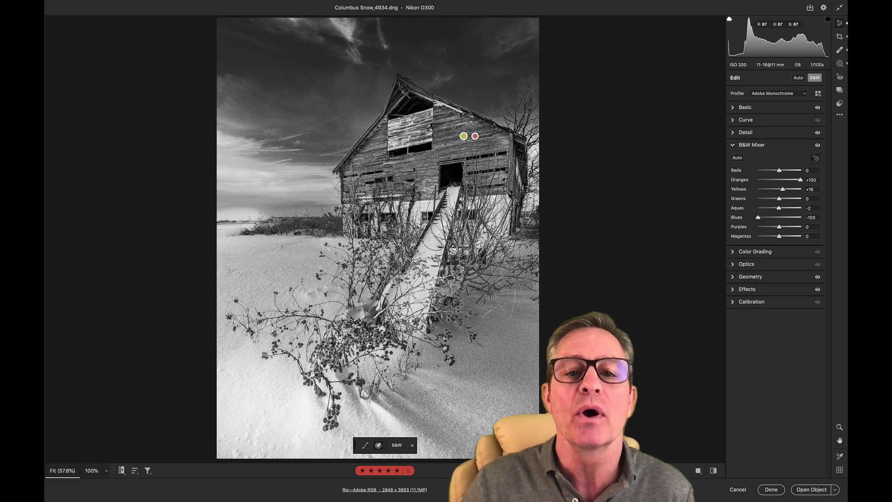
pyautogui.moveTo(417, 127); pyautogui.dragTo(489, 127)
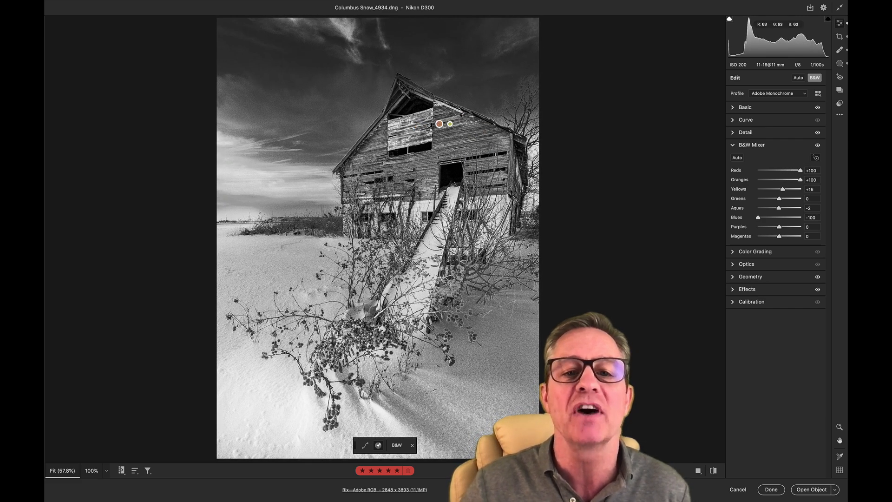
pyautogui.moveTo(389, 168); pyautogui.dragTo(461, 168)
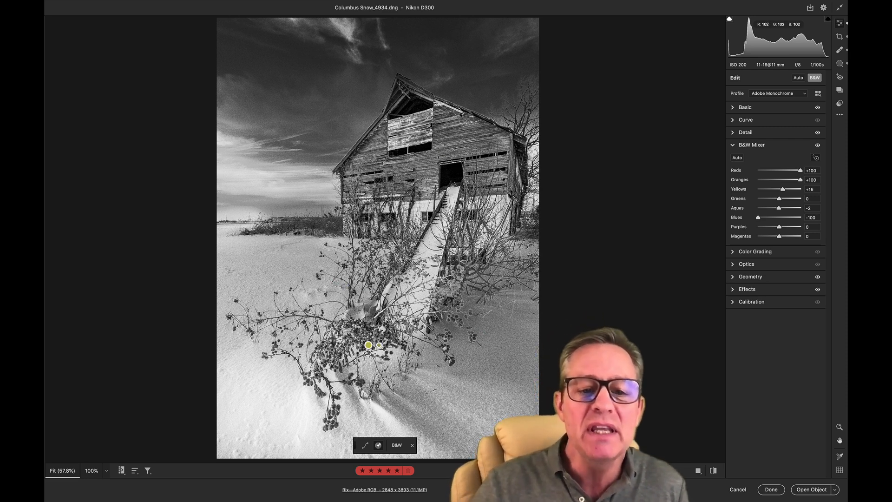
pyautogui.moveTo(363, 336); pyautogui.dragTo(401, 335)
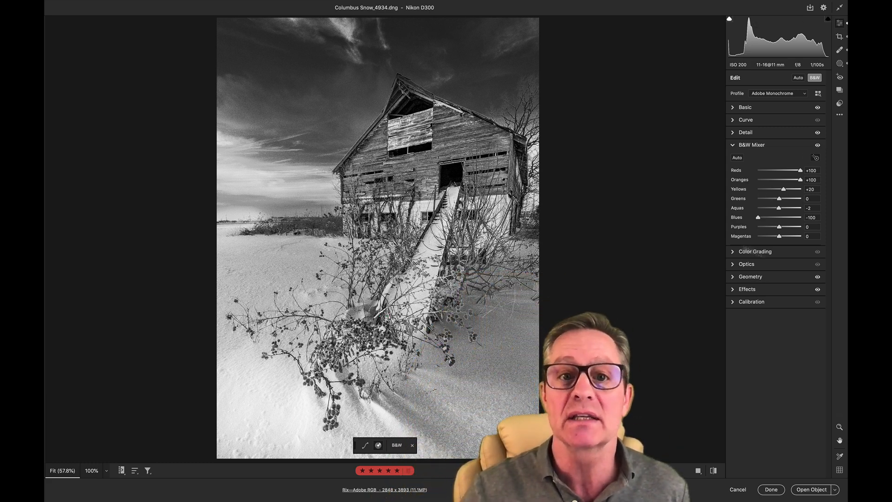
# - Discard the barn edits, open the Hooded Oriole cactus photo from Bridge in Camera Raw, and convert it to black and white
pyautogui.click(733, 491)
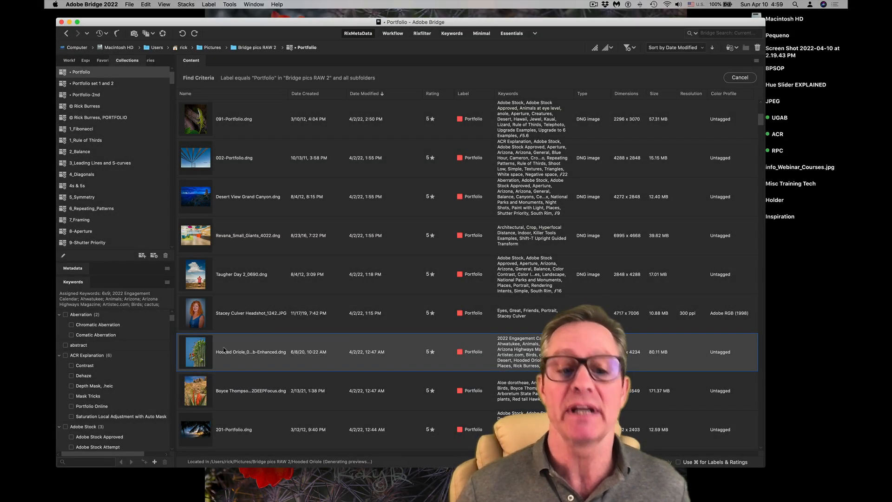
pyautogui.press('super+r')
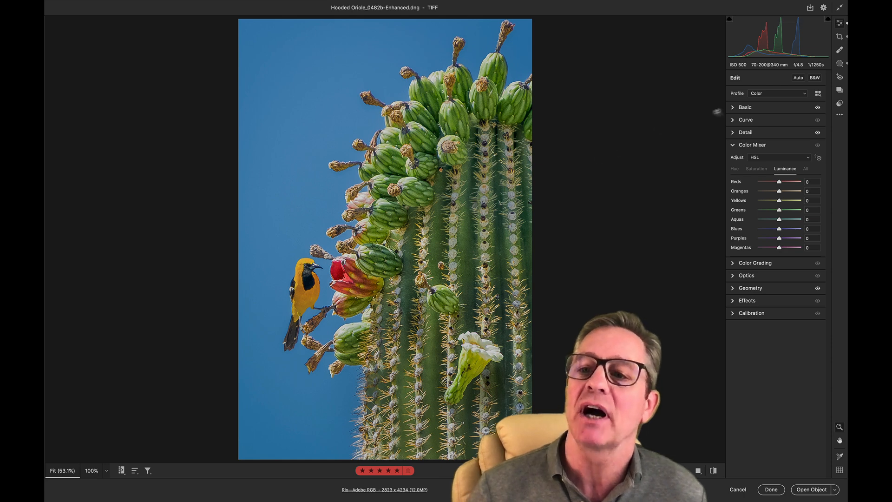
pyautogui.click(815, 78)
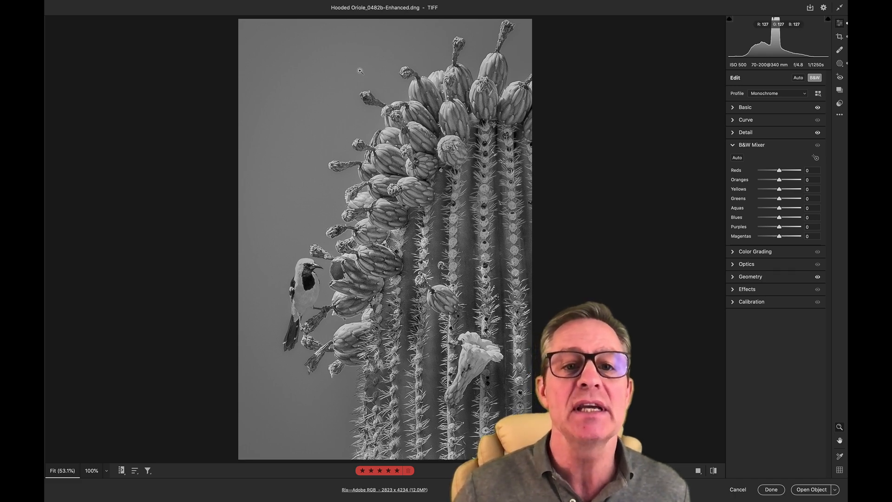
# - Mix the sky, cactus and bird tones by targeted adjustment: Blues -66, Aquas -2, Greens -45, Oranges +26, Yellows +33
pyautogui.press('shift')
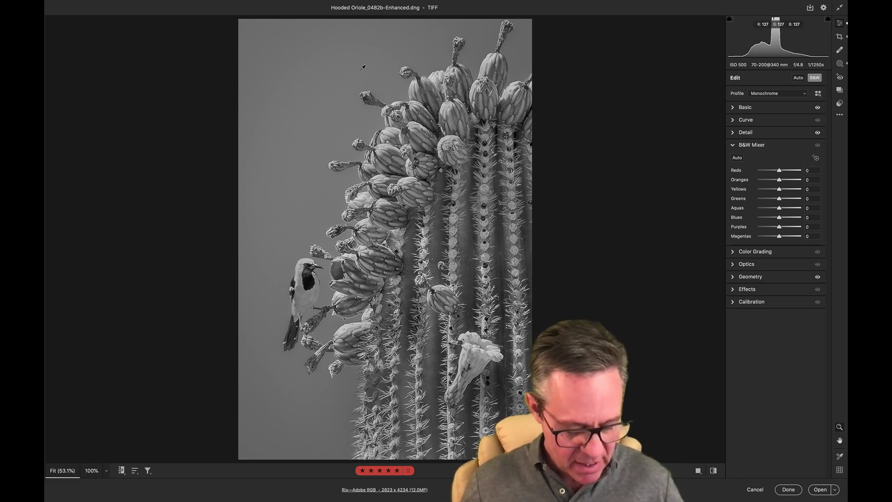
pyautogui.hotkey('shift', 't')
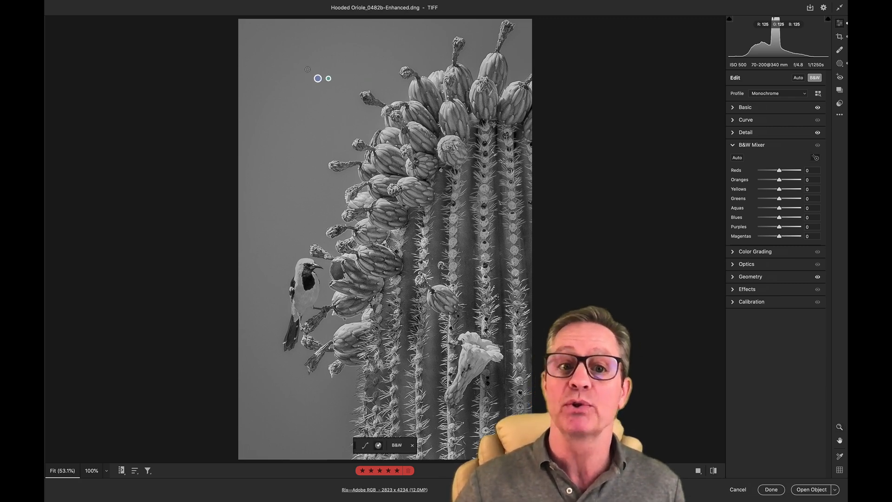
pyautogui.moveTo(344, 69); pyautogui.dragTo(284, 69)
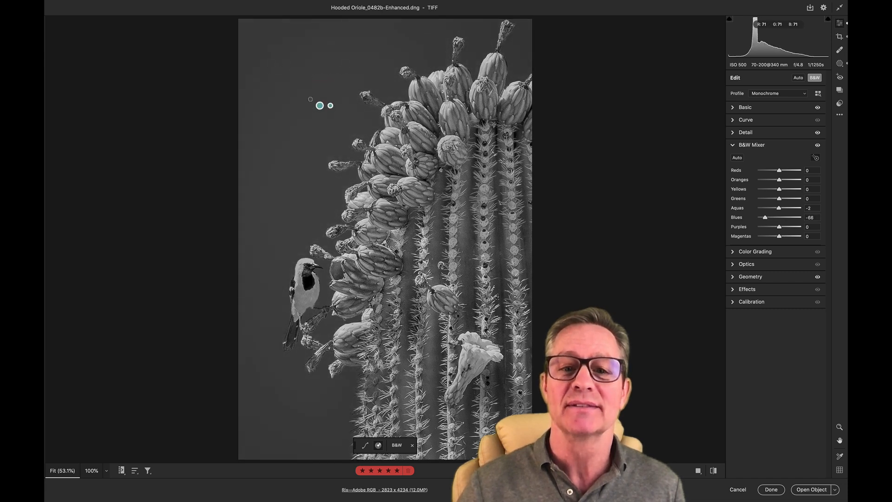
pyautogui.moveTo(469, 237); pyautogui.dragTo(453, 237)
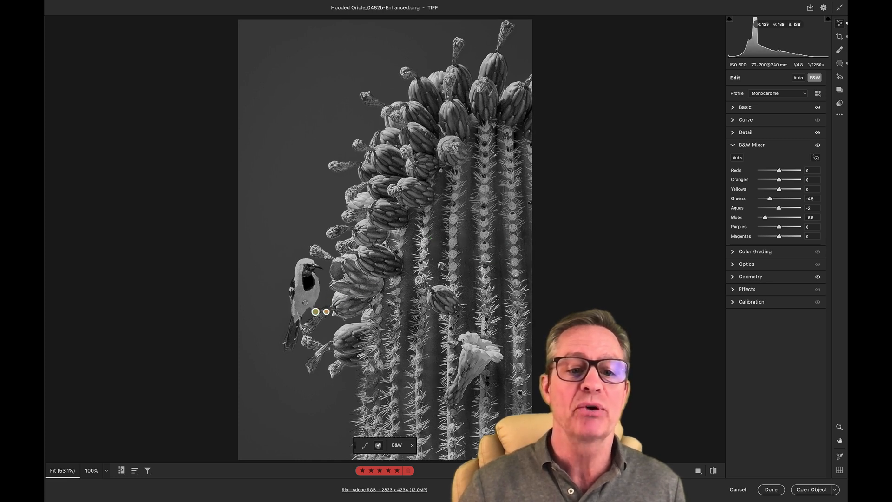
pyautogui.moveTo(306, 303); pyautogui.dragTo(317, 302)
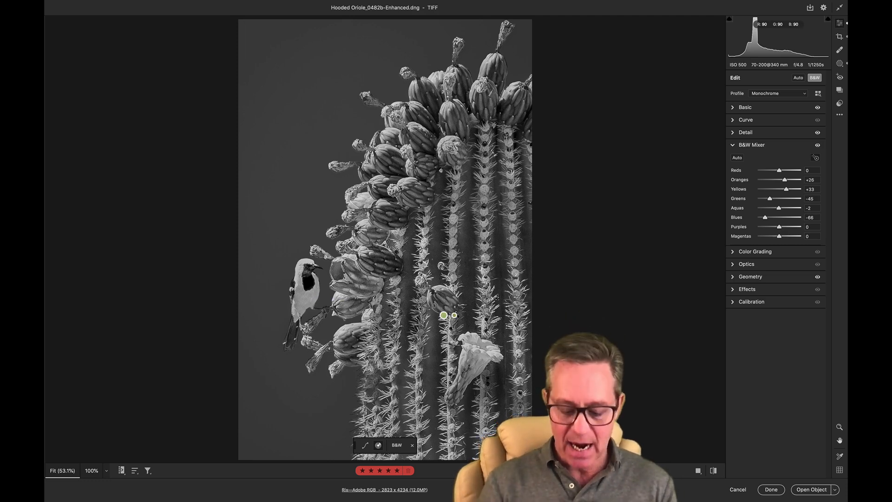
# - Compare the colour and black-and-white versions of the cactus photo by switching repeatedly between them
pyautogui.press('v')
pyautogui.press('v')
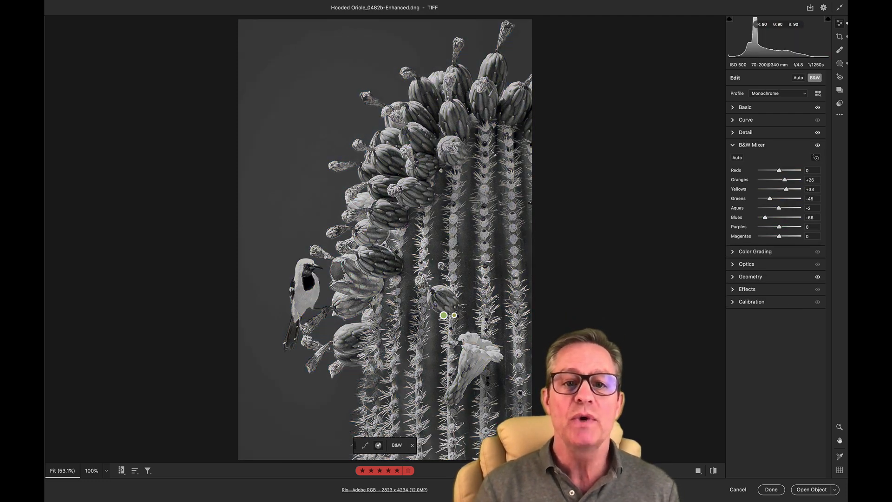
pyautogui.press('v')
pyautogui.press('v')
pyautogui.press('v')
pyautogui.press('v')
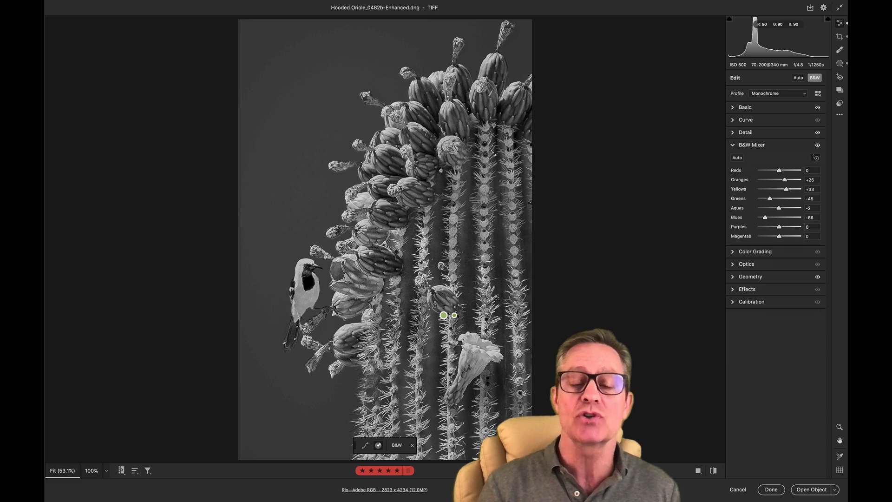
pyautogui.press('v')
pyautogui.press('v')
pyautogui.press('v')
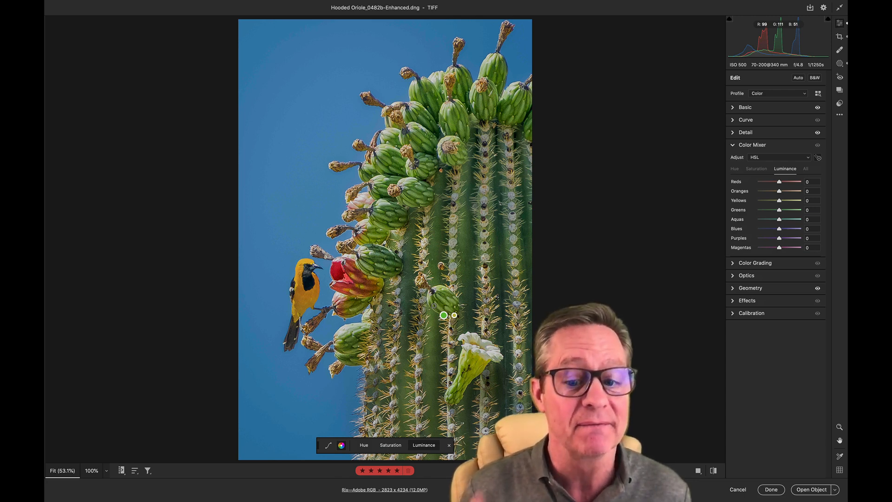
# - Discard the cactus photo's edits and open Minnesota Sass_2574.dng from Bridge in Camera Raw
pyautogui.click(739, 489)
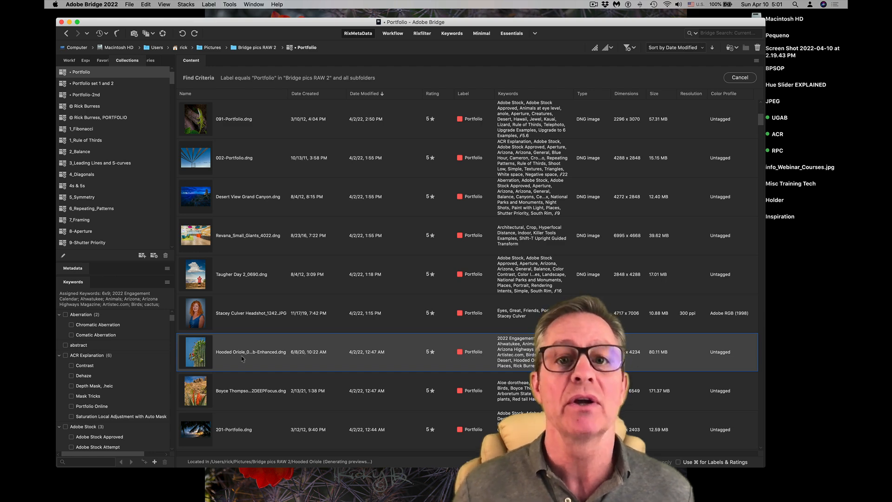
pyautogui.scroll(7, 269, 340)
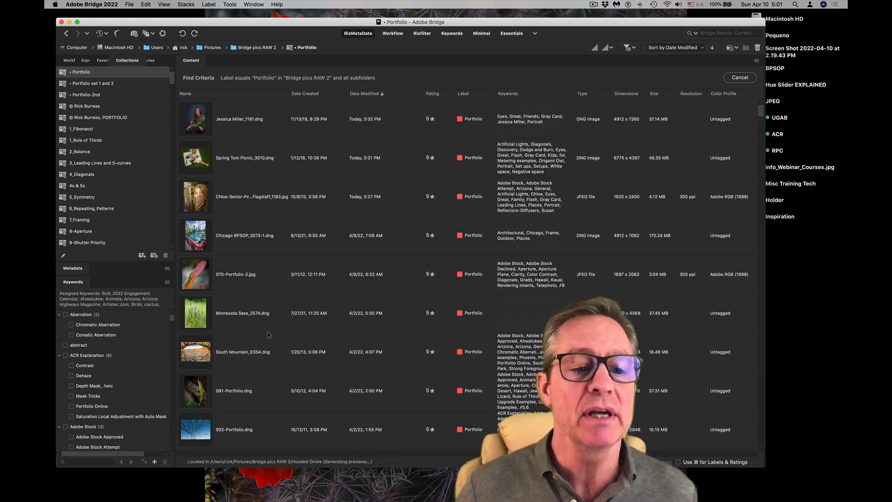
pyautogui.click(204, 317)
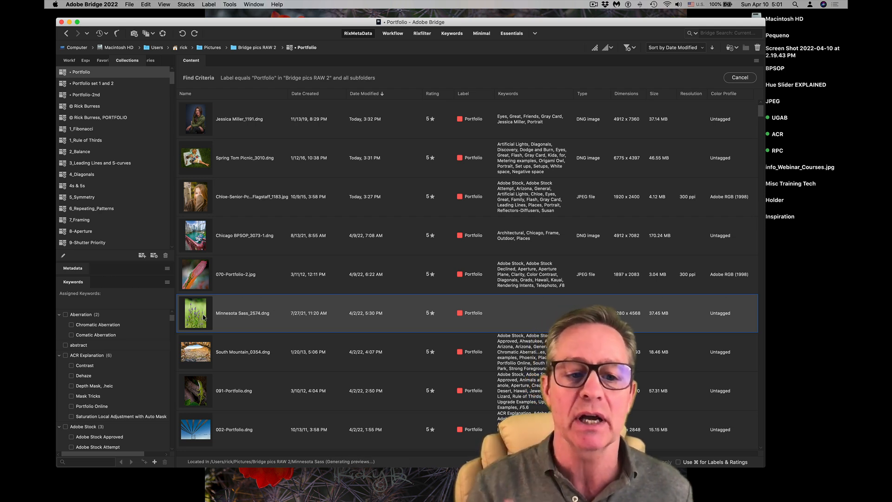
pyautogui.press('super+r')
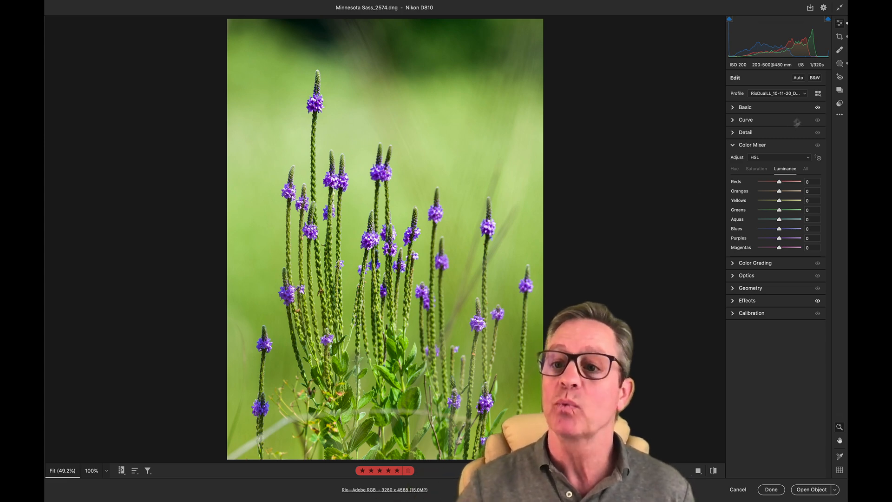
# - Collapse the Color Mixer settings, start a new brush mask, and set the brush to size 20 with feather 100
pyautogui.click(733, 146)
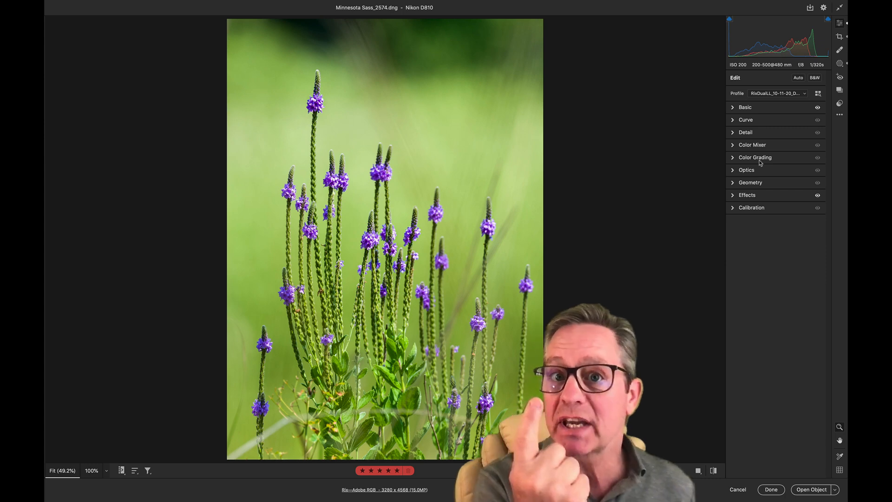
pyautogui.press('k')
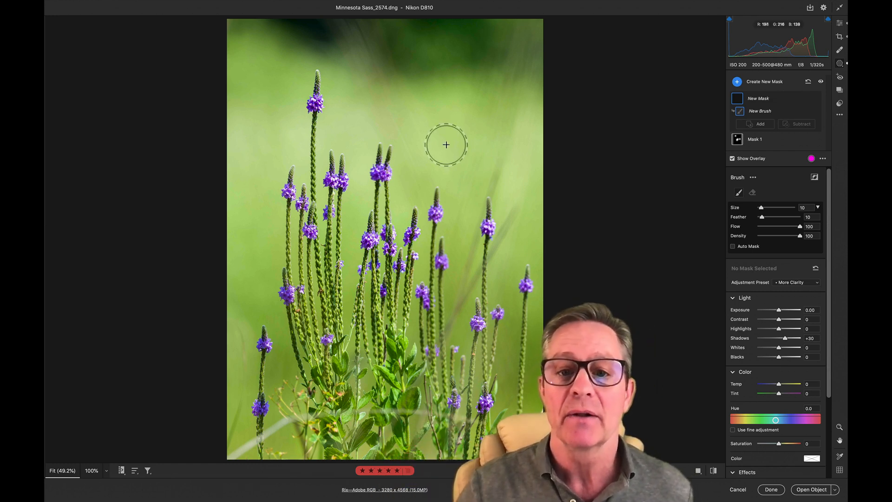
pyautogui.press(']')
pyautogui.press(']')
pyautogui.press(']')
pyautogui.press(']')
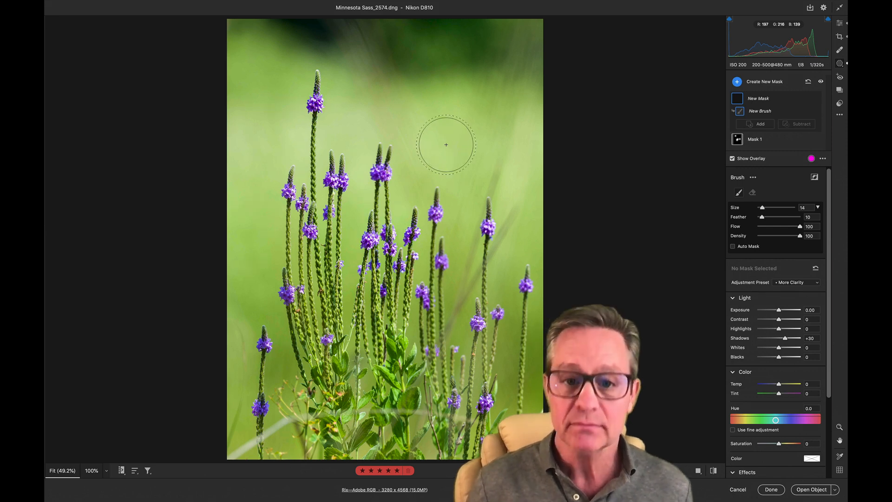
pyautogui.hotkey('shift', ']')
pyautogui.hotkey('shift', ']')
pyautogui.hotkey('shift', ']')
pyautogui.hotkey('shift', ']')
pyautogui.hotkey('shift', ']')
pyautogui.hotkey('shift', ']')
pyautogui.hotkey('shift', ']')
pyautogui.hotkey('shift', ']')
pyautogui.hotkey('shift', ']')
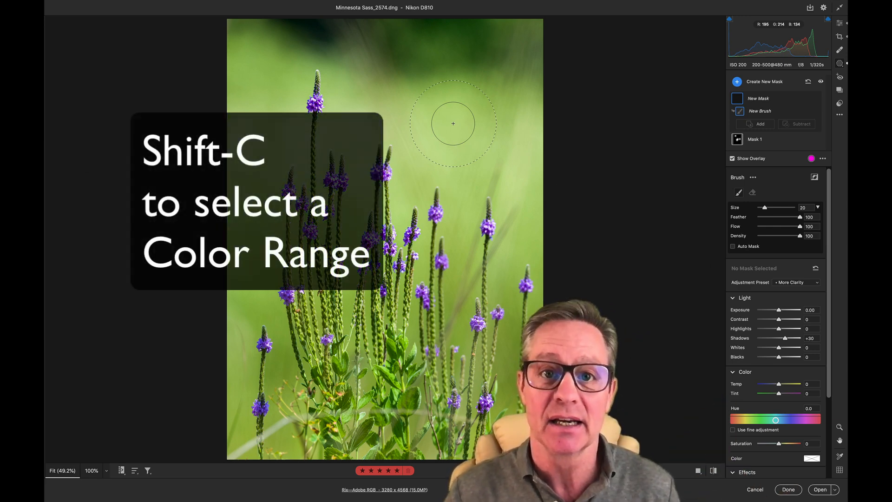
# - Switch the new mask to a Color Range by sampling an area across the paired purple blossoms near the photo's centre
pyautogui.hotkey('shift', 'c')
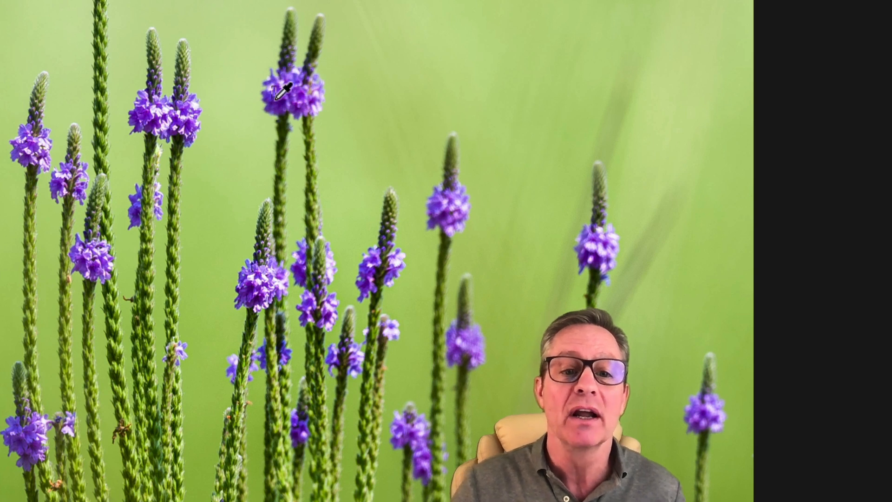
pyautogui.moveTo(275, 99); pyautogui.dragTo(318, 105)
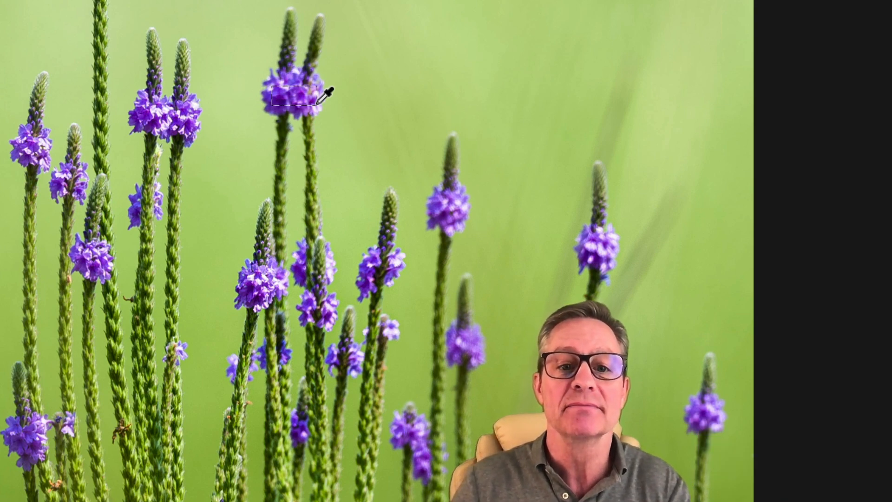
pyautogui.moveTo(317, 105); pyautogui.dragTo(317, 105)
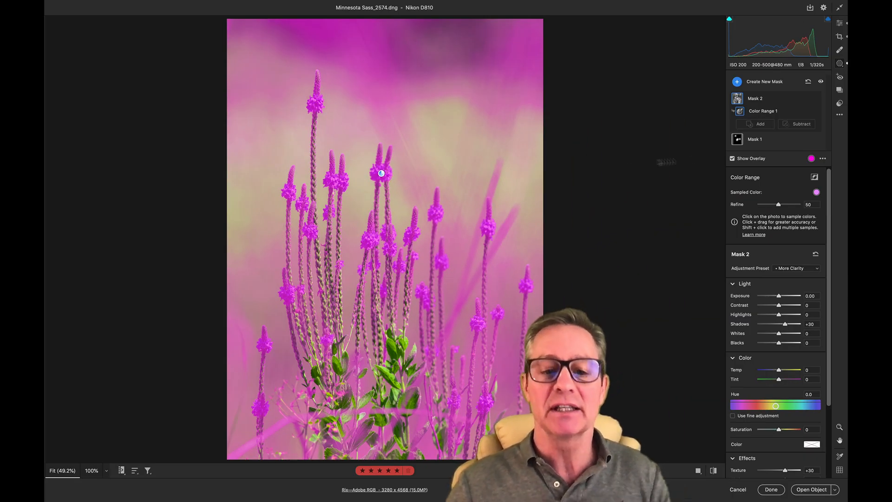
# - Invert the colour range mask and restore it, try Refine at 98, and narrow the range by setting Refine to 1
pyautogui.press('x')
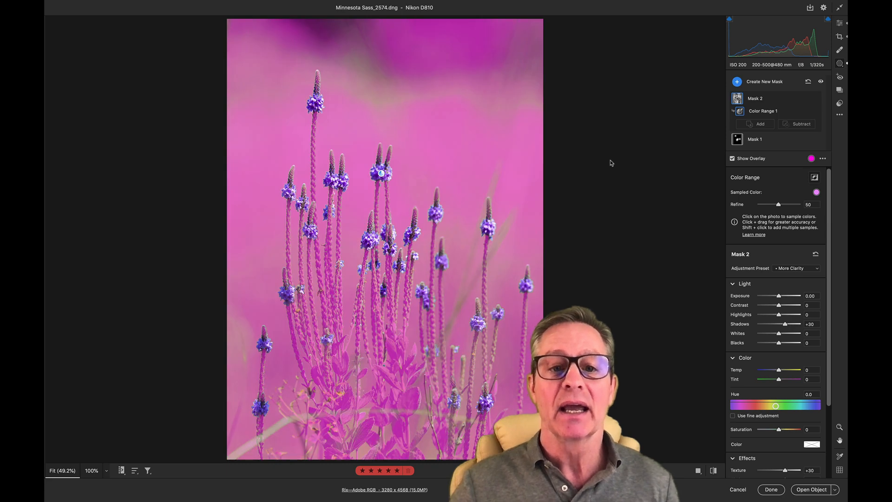
pyautogui.press('x')
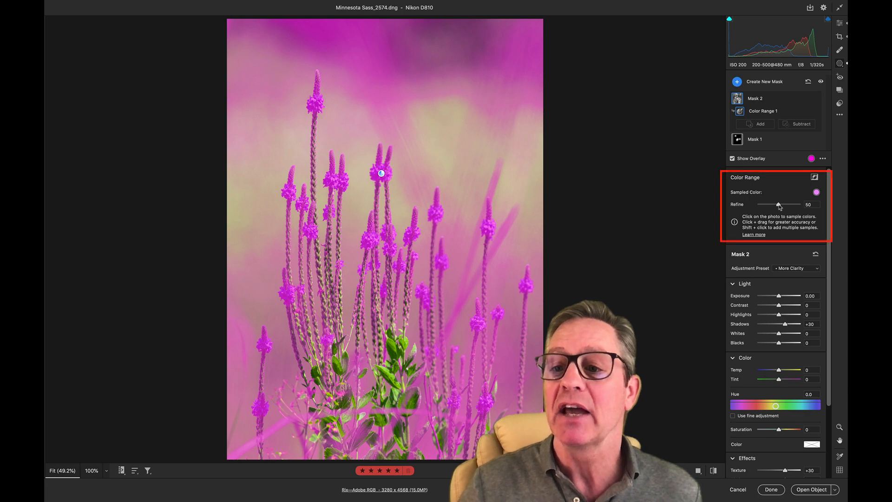
pyautogui.moveTo(778, 204); pyautogui.dragTo(802, 206)
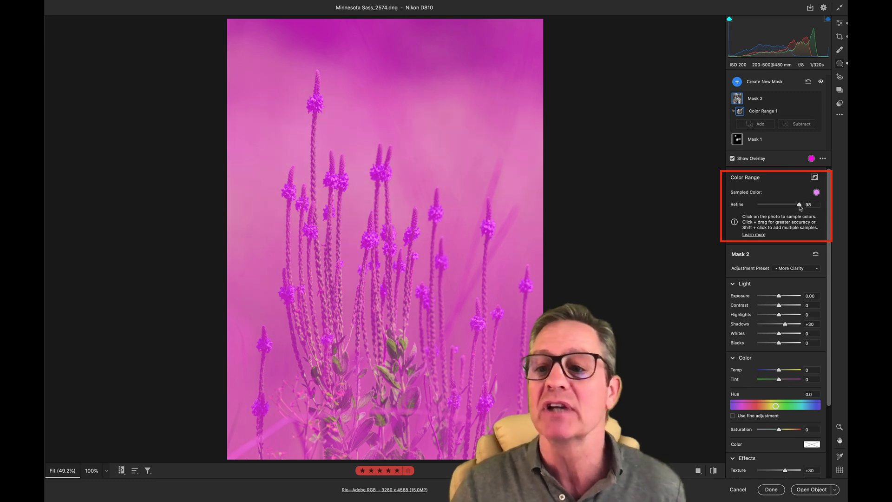
pyautogui.moveTo(802, 205); pyautogui.dragTo(750, 211)
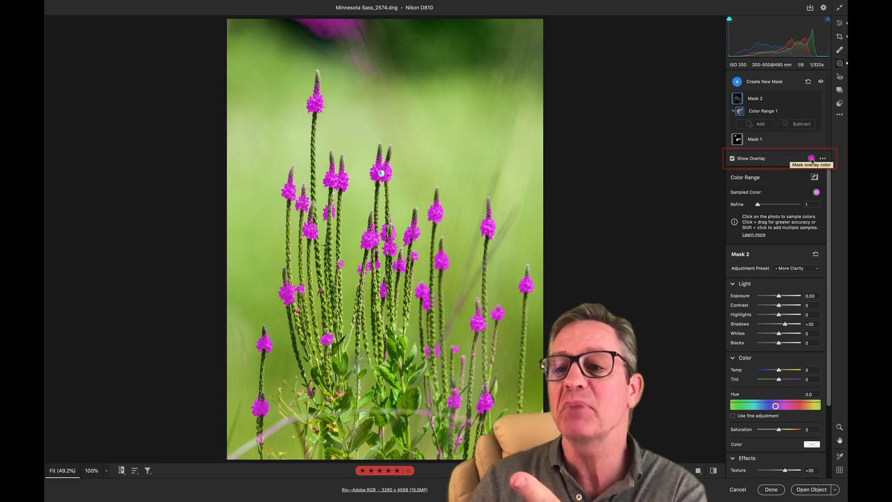
# - Change the mask overlay colour to blue
pyautogui.click(811, 158)
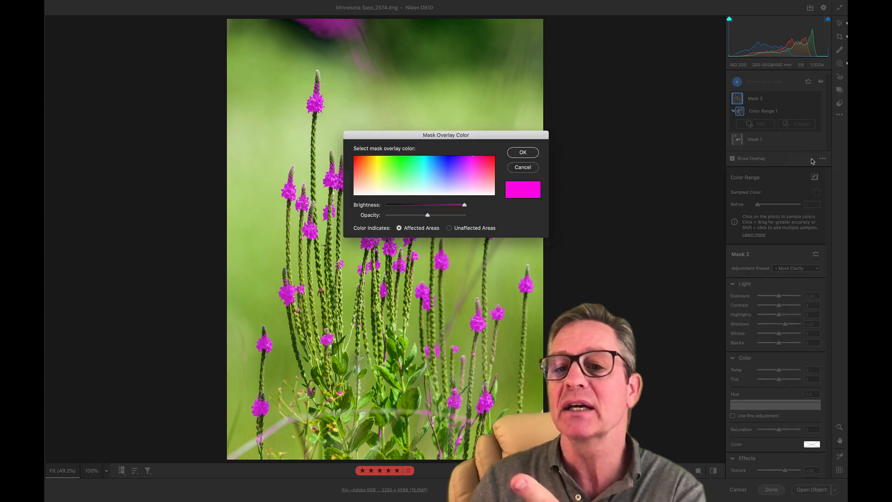
pyautogui.click(448, 158)
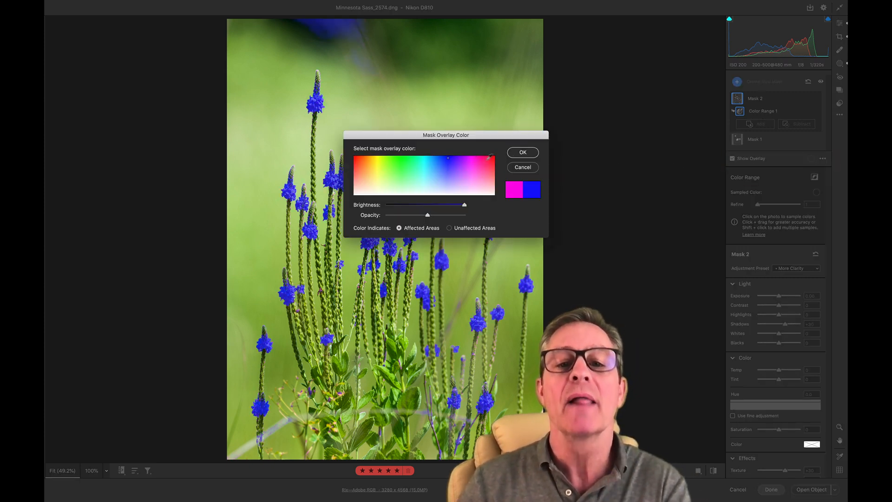
pyautogui.click(524, 152)
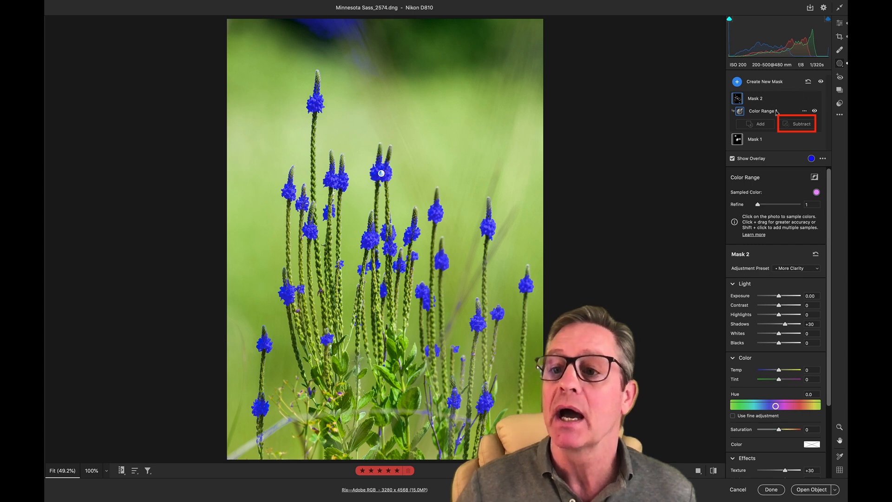
# - Subtract the dark background along the photo's upper edge from the colour range mask with a brush stroke
pyautogui.click(794, 127)
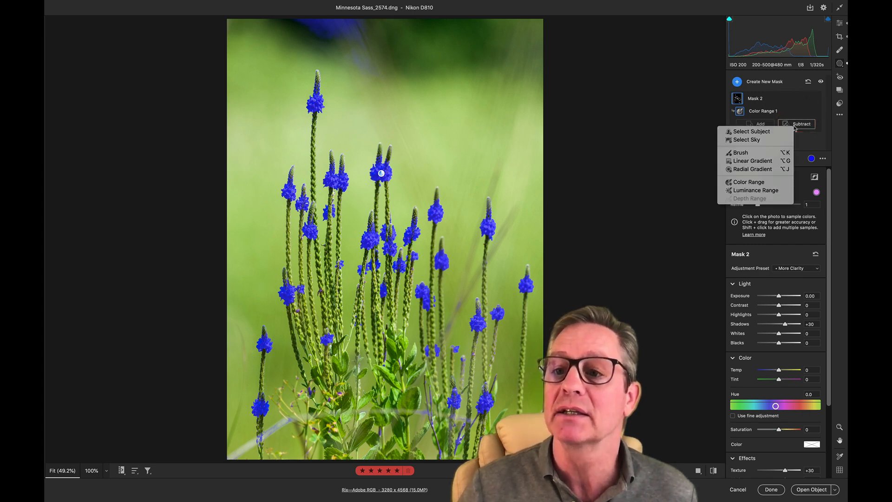
pyautogui.click(762, 153)
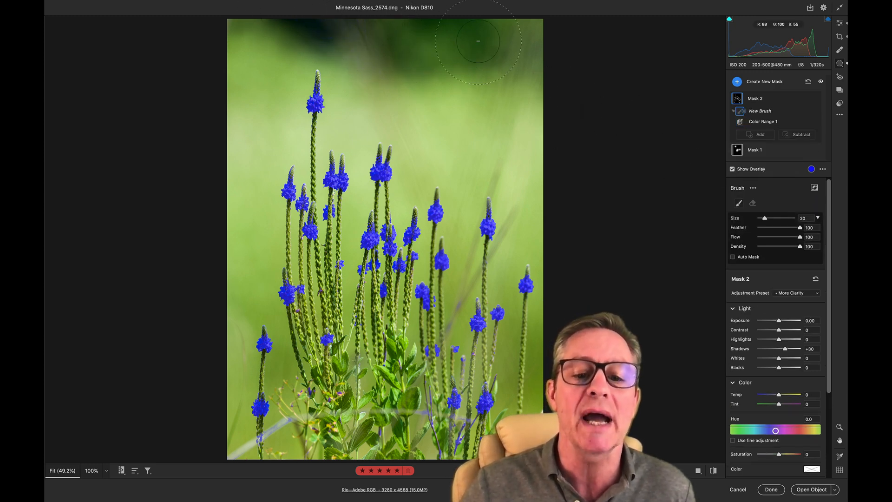
pyautogui.moveTo(370, 27); pyautogui.dragTo(478, 40)
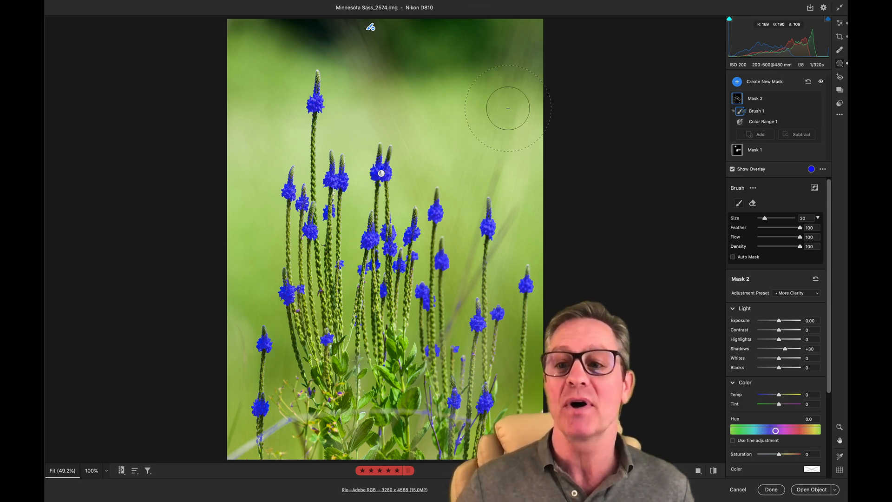
# - Try subtracting a Color Range sampled from the tip of the tallest flower spike from the mask, and undo it
pyautogui.click(792, 136)
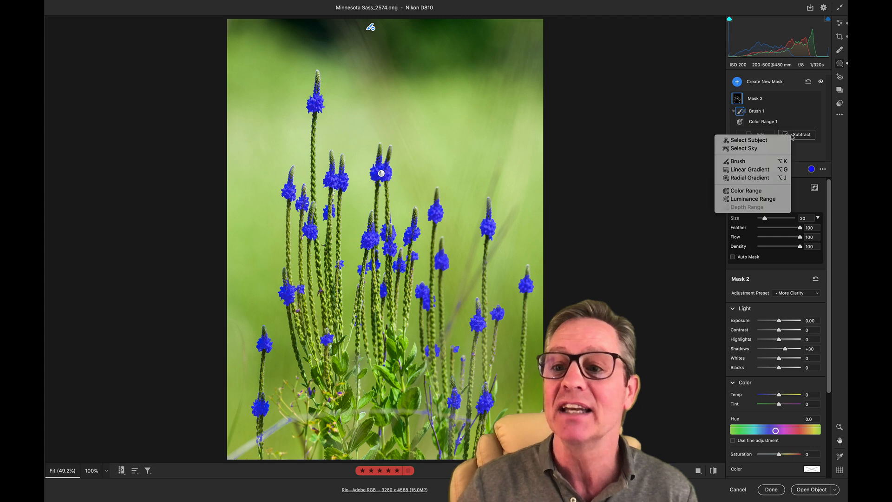
pyautogui.click(753, 191)
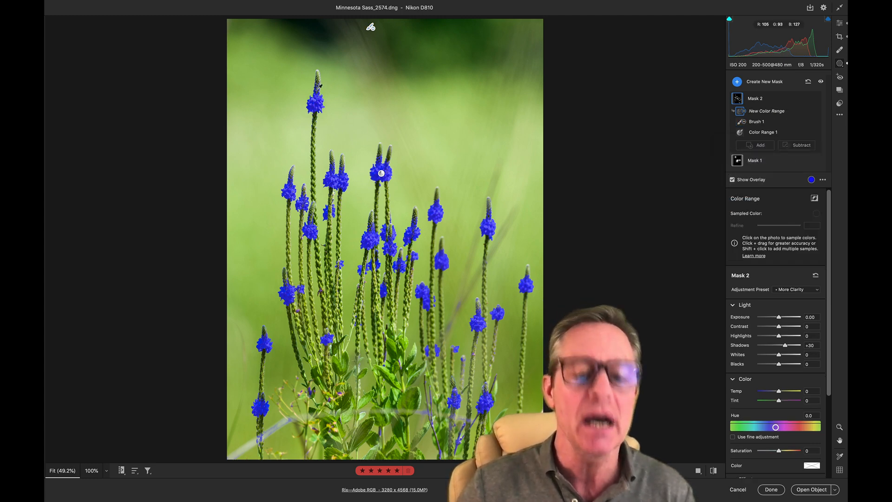
pyautogui.press('super+plus')
pyautogui.press('super+plus')
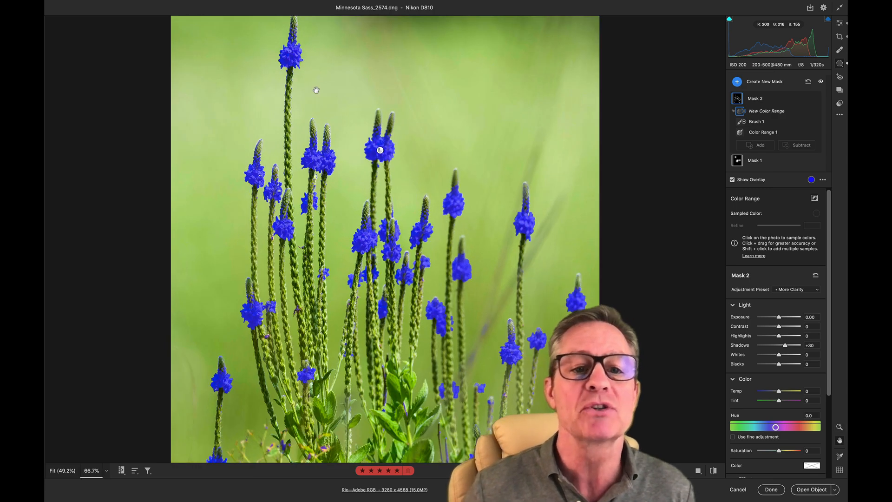
pyautogui.moveTo(317, 87); pyautogui.dragTo(355, 188)
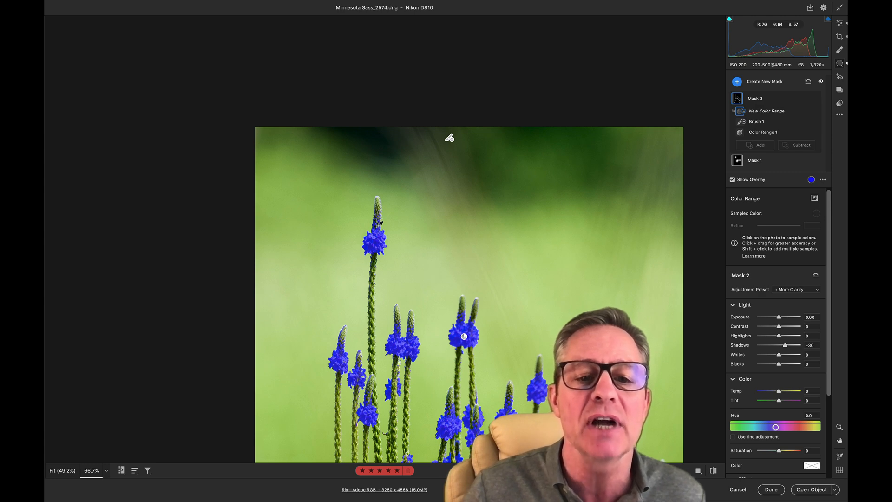
pyautogui.click(377, 221)
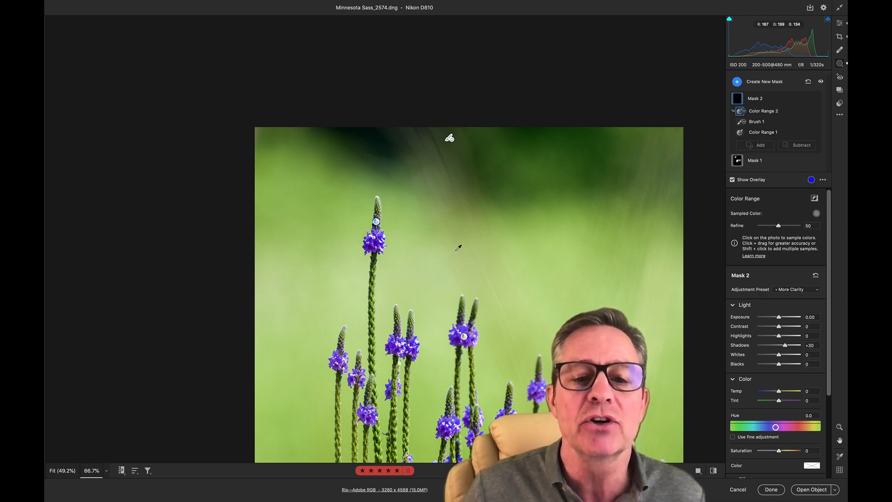
pyautogui.press('super+z')
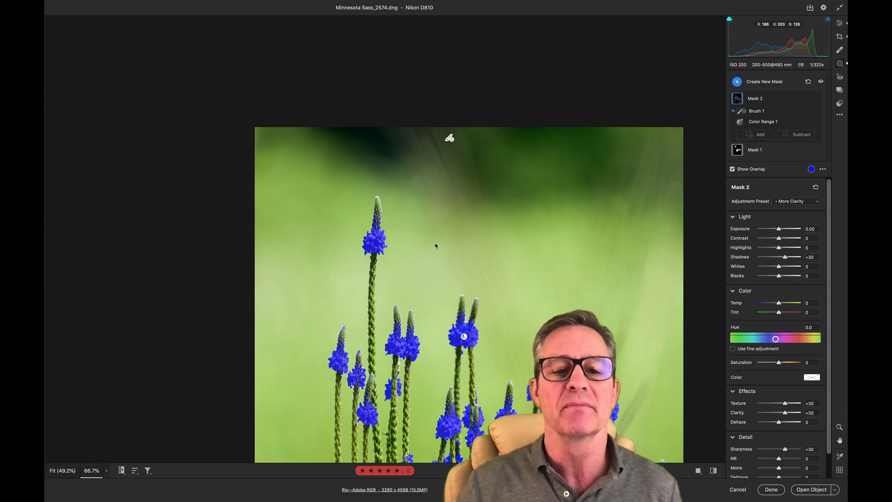
# - Subtract the tip of the tallest flower spike from the mask using a brush of size 10 with feather 0
pyautogui.click(797, 134)
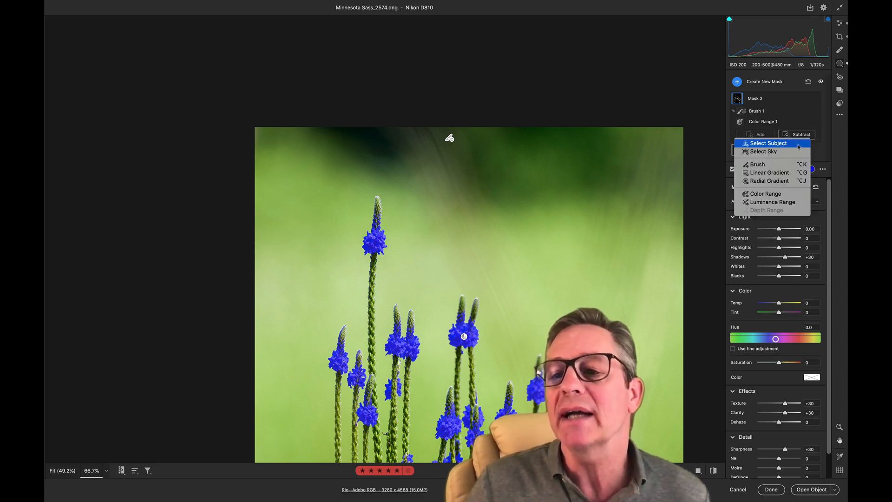
pyautogui.click(773, 166)
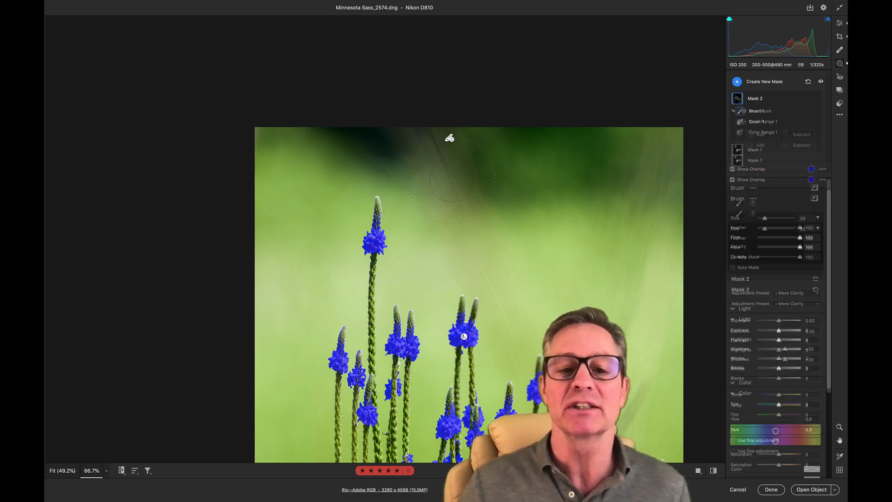
pyautogui.hotkey('shift', '[')
pyautogui.hotkey('shift', '[')
pyautogui.hotkey('shift', '[')
pyautogui.hotkey('shift', '[')
pyautogui.hotkey('shift', '[')
pyautogui.hotkey('shift', '[')
pyautogui.hotkey('shift', '[')
pyautogui.hotkey('shift', '[')
pyautogui.hotkey('shift', '[')
pyautogui.hotkey('shift', '[')
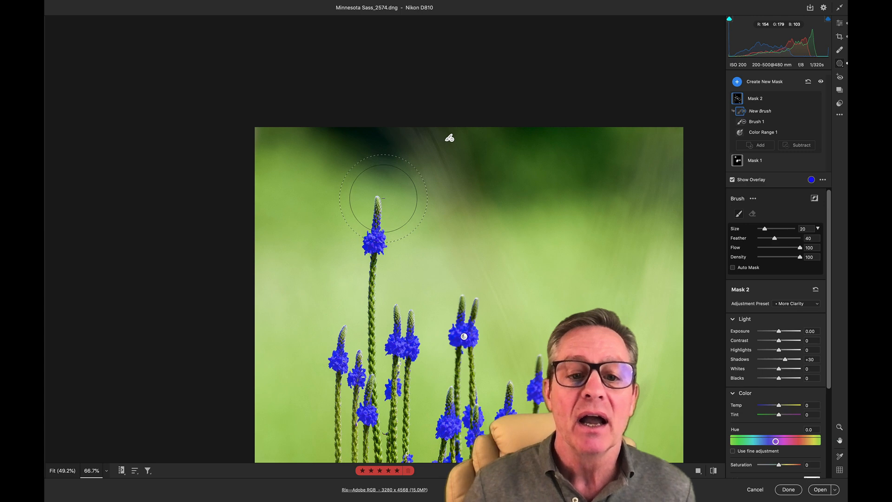
pyautogui.press('[')
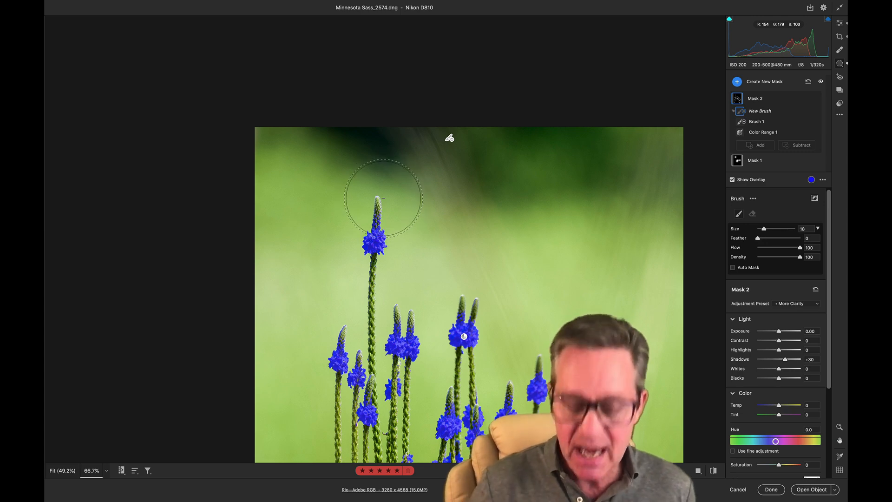
pyautogui.press('[')
pyautogui.press('[')
pyautogui.press('[')
pyautogui.press('[')
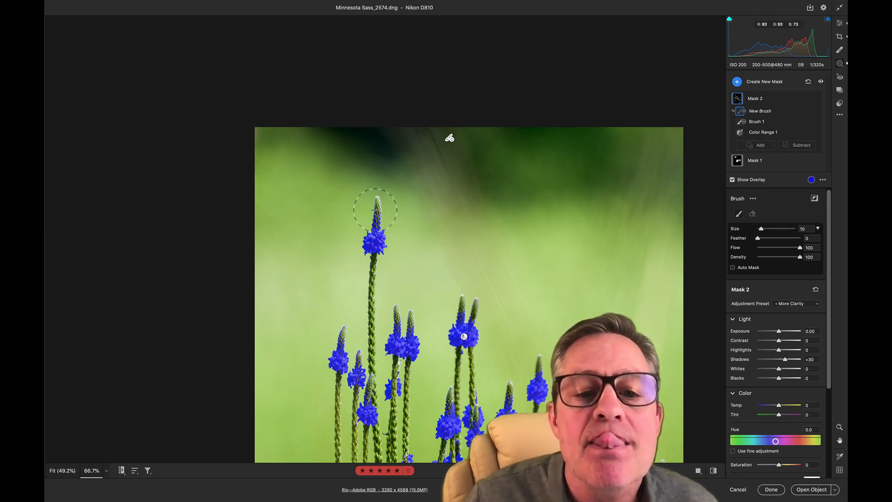
pyautogui.moveTo(375, 210); pyautogui.dragTo(377, 200)
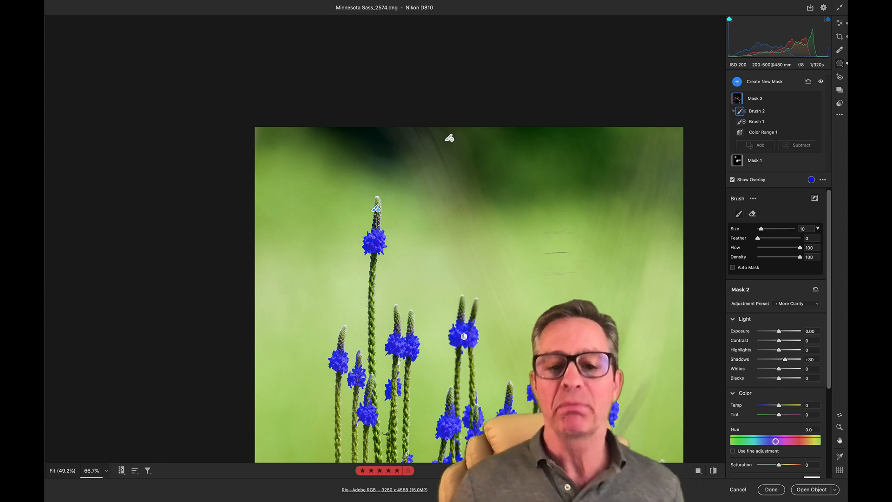
# - Check the blossom mask over the whole photo by toggling its overlay repeatedly, and leave the overlay hidden
pyautogui.keyDown('alt'); pyautogui.click(521, 256); pyautogui.keyUp('alt')
pyautogui.keyDown('alt'); pyautogui.click(522, 256); pyautogui.keyUp('alt')
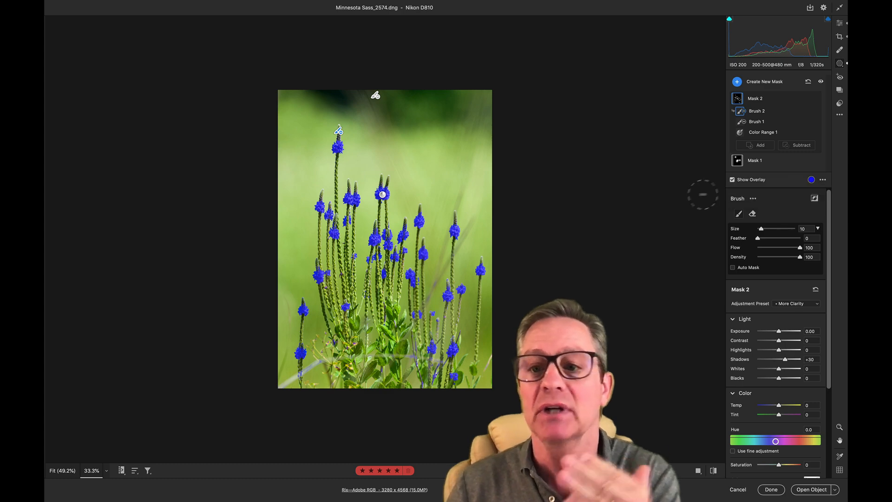
pyautogui.click(732, 180)
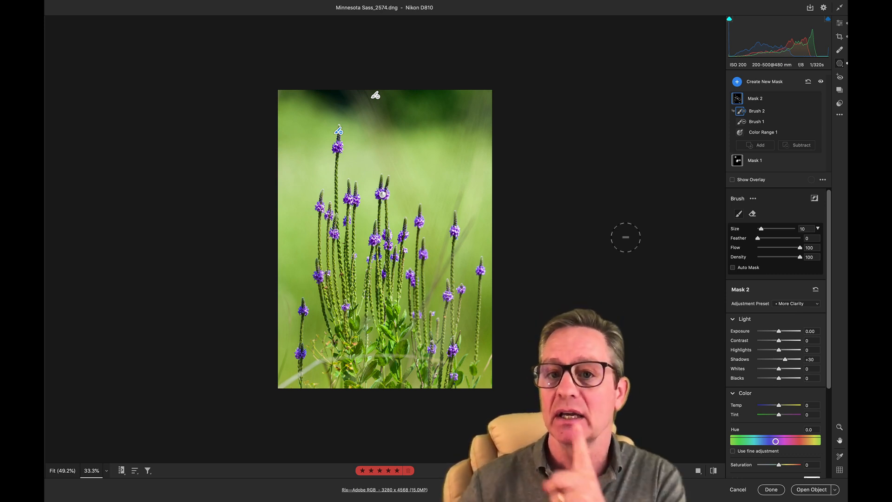
pyautogui.click(732, 181)
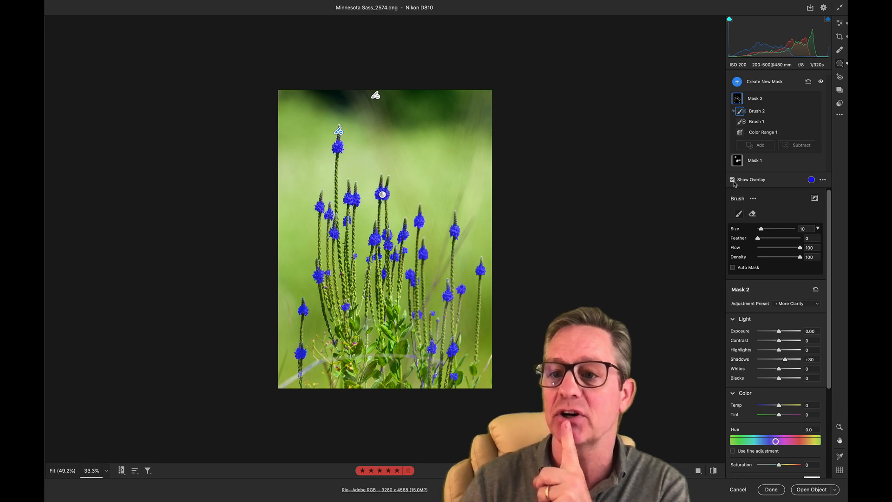
pyautogui.click(732, 181)
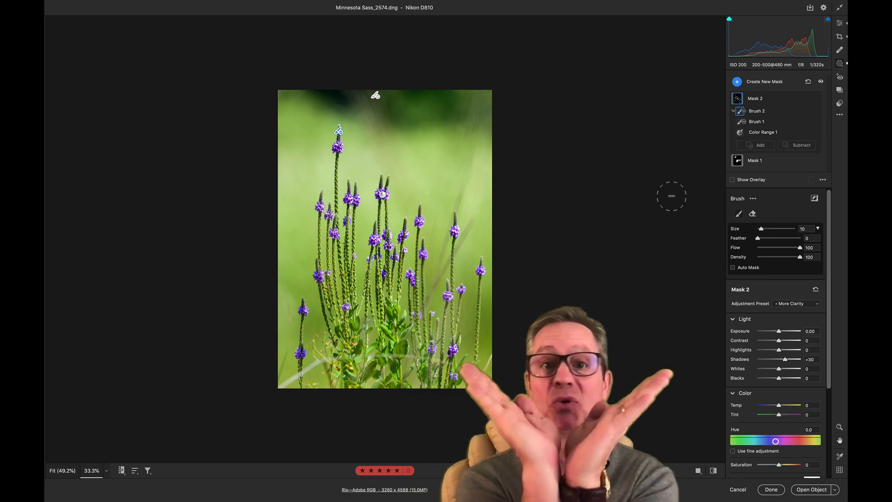
pyautogui.press('y')
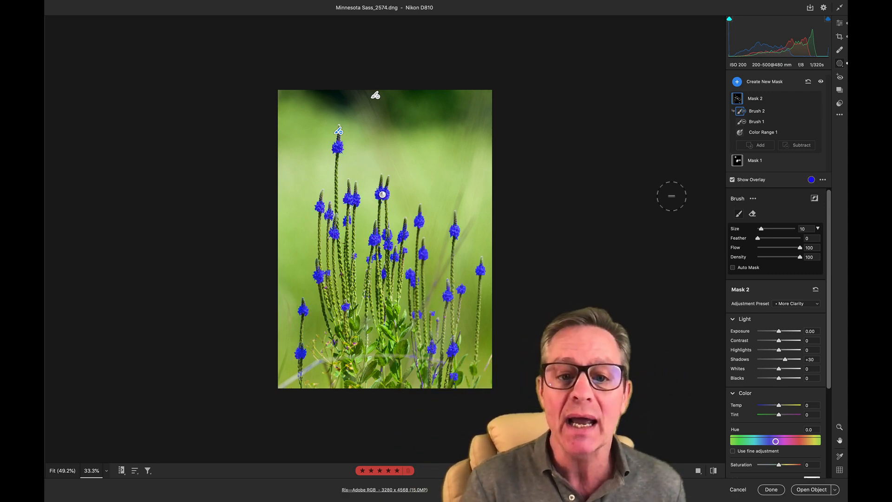
pyautogui.press('y')
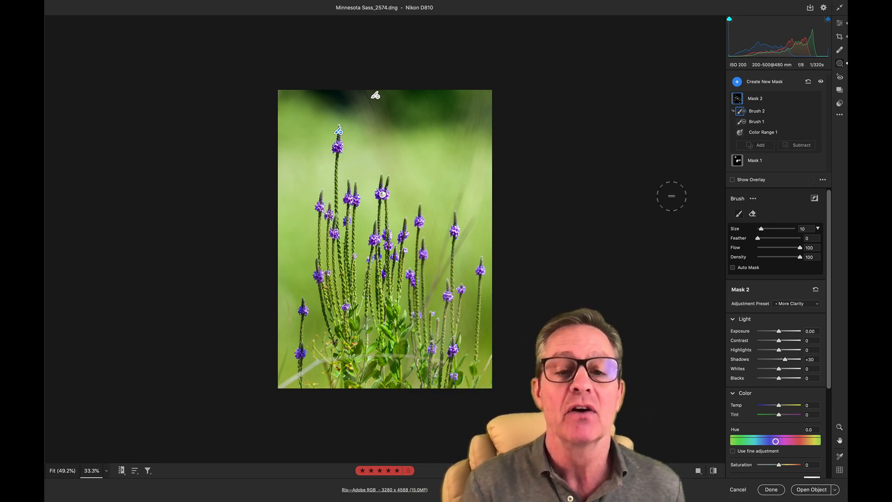
# - Compare the photo with and without the Mask 2 overlay several times, and leave the overlay shown
pyautogui.press('y')
pyautogui.press('y')
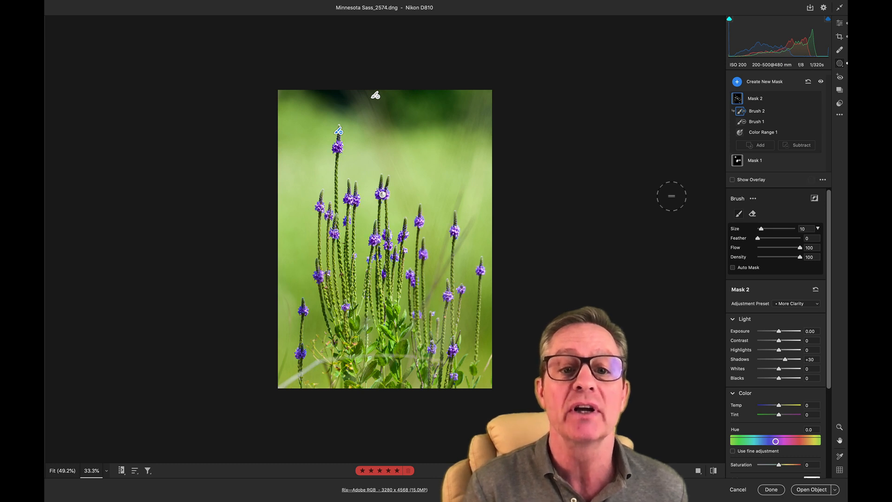
pyautogui.press('y')
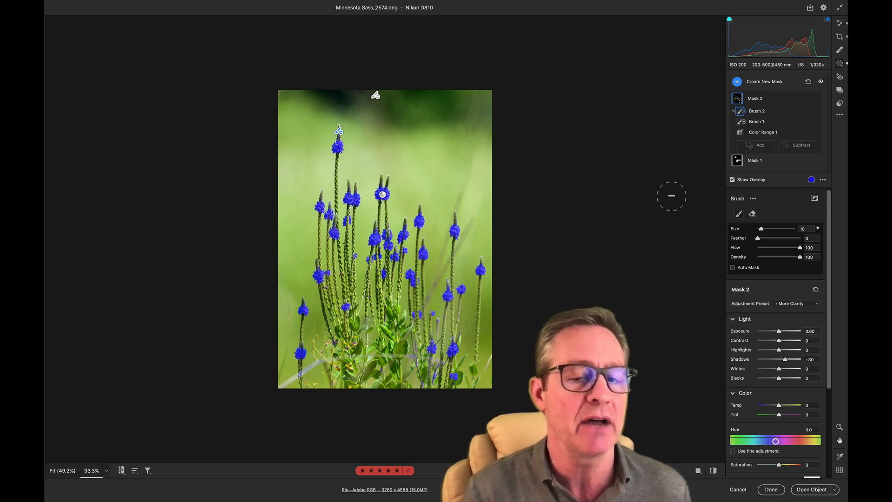
pyautogui.press('y')
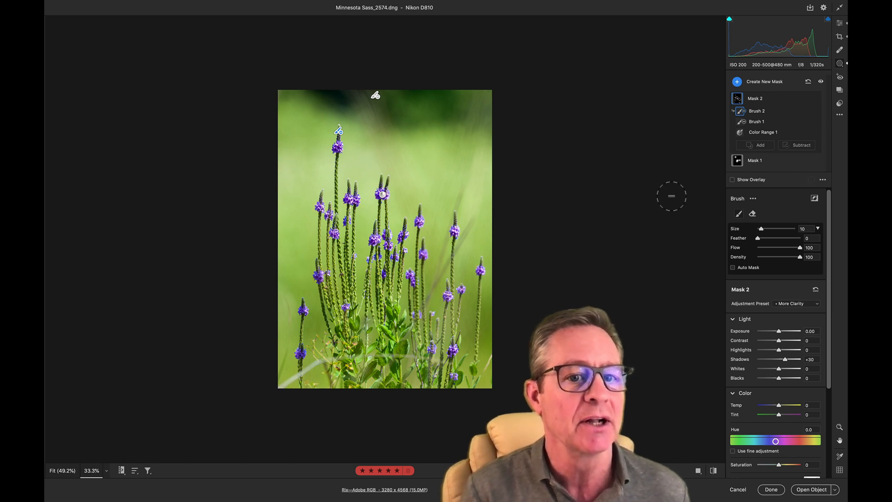
pyautogui.press('y')
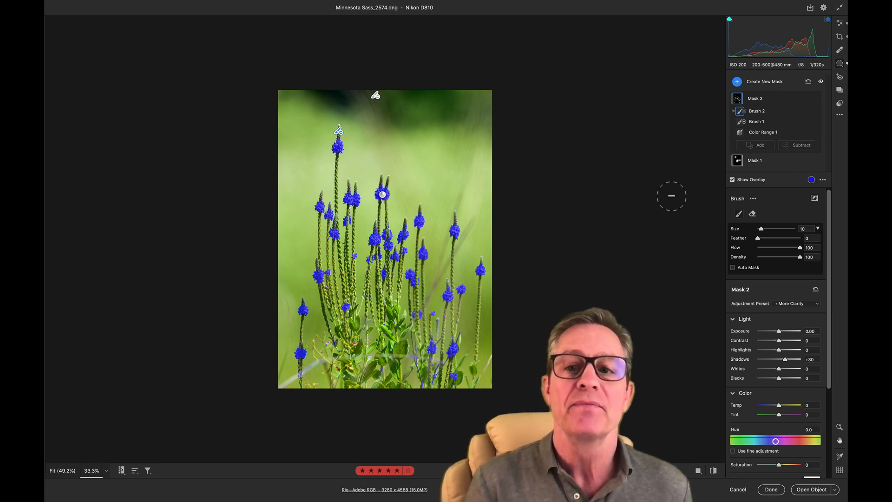
pyautogui.press('y')
pyautogui.press('y')
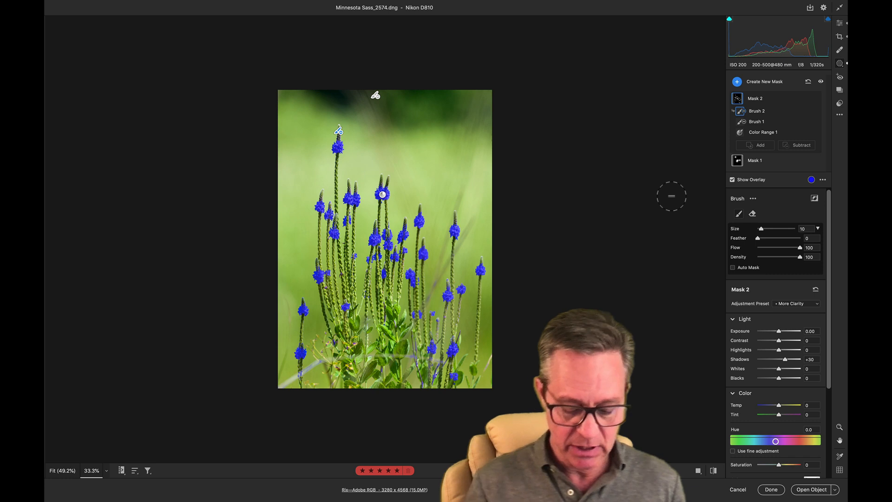
# - Cycle the mask overlay mode from Color Overlay on B&W through Image on B&W to Image on Black
pyautogui.press('alt')
pyautogui.hotkey('alt', 'y')
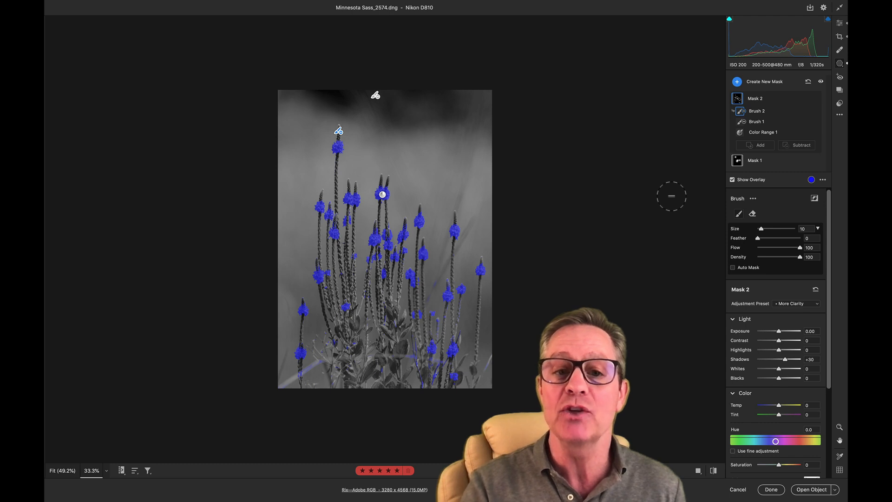
pyautogui.press('shift')
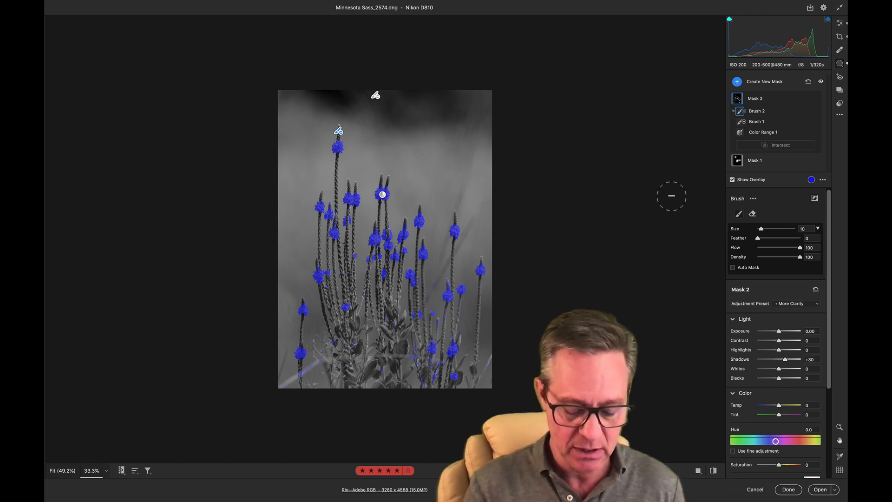
pyautogui.hotkey('shift', 'y')
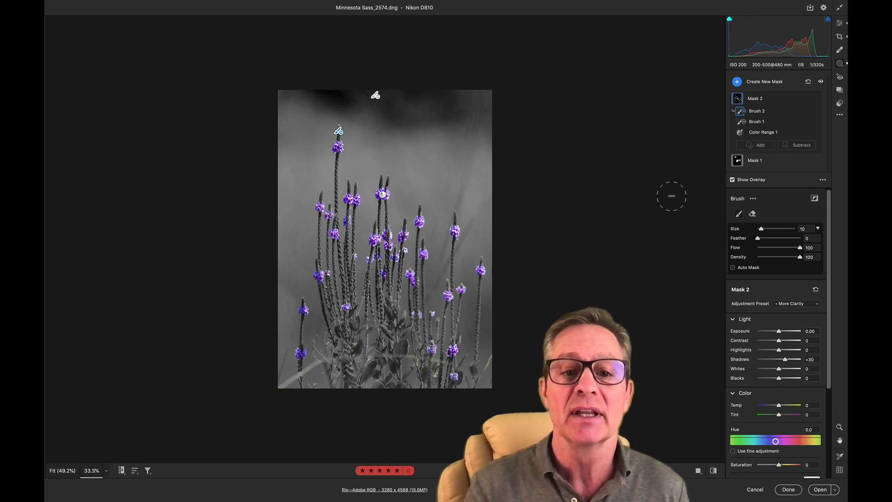
pyautogui.hotkey('shift', 'y')
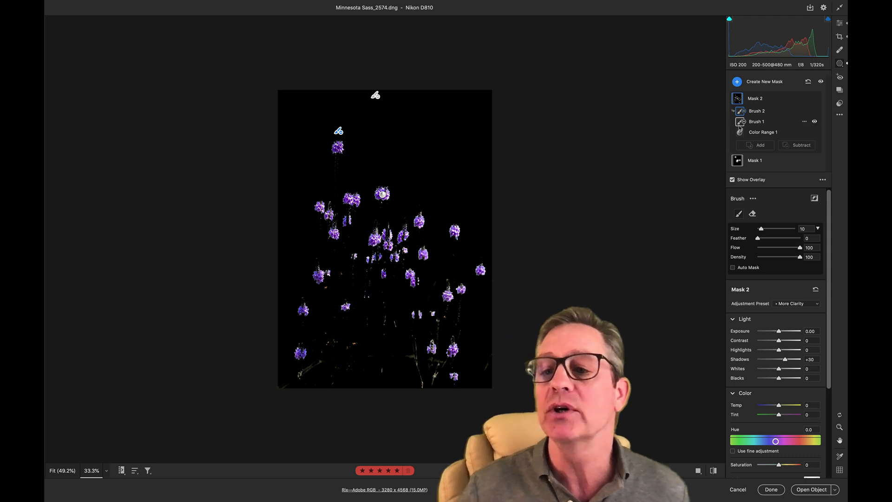
# - Subtract the stray grass and stem areas along the photo's lower edge and lower middle from Mask 2 with brush strokes
pyautogui.click(795, 145)
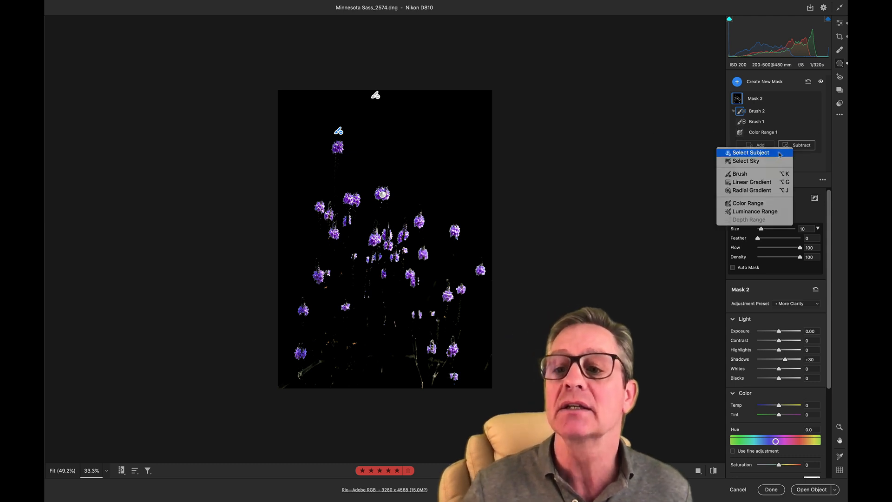
pyautogui.click(743, 174)
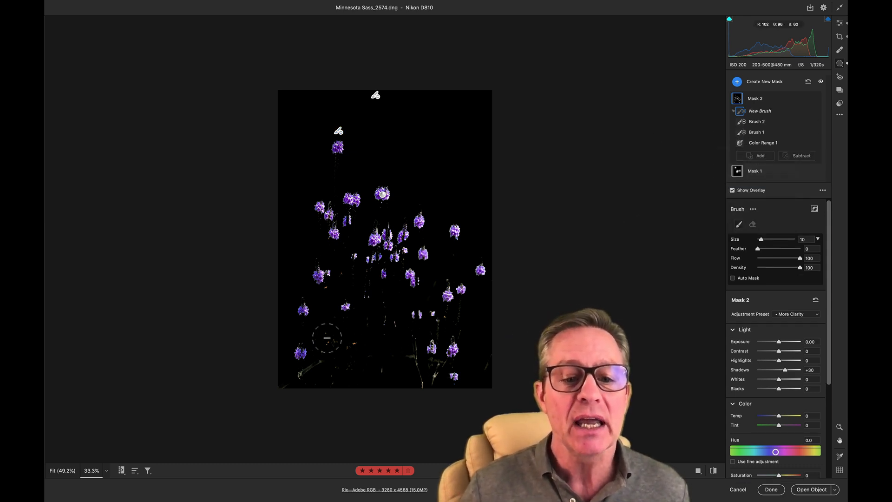
pyautogui.moveTo(333, 352)
pyautogui.mouseDown()
pyautogui.moveTo(343, 354)
pyautogui.moveTo(328, 372)
pyautogui.moveTo(301, 383)
pyautogui.mouseUp()
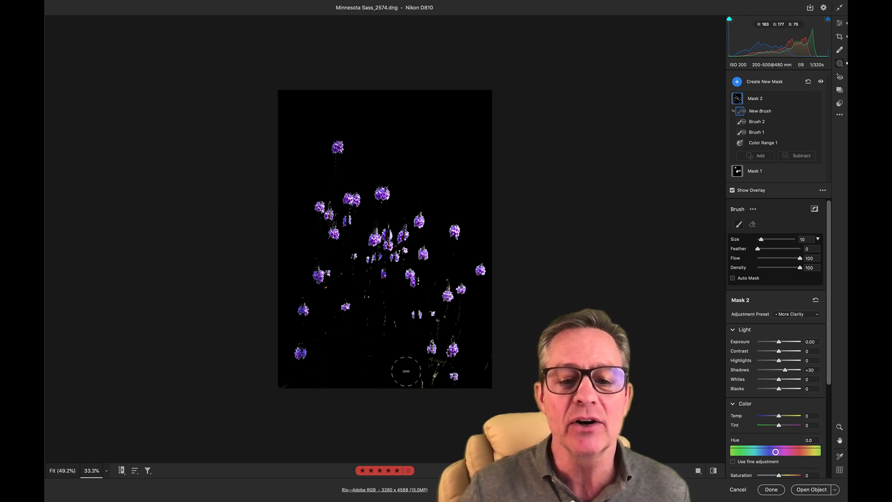
pyautogui.moveTo(406, 371)
pyautogui.mouseDown()
pyautogui.moveTo(416, 389)
pyautogui.moveTo(394, 359)
pyautogui.mouseUp()
pyautogui.moveTo(384, 327)
pyautogui.mouseDown()
pyautogui.moveTo(373, 301)
pyautogui.moveTo(381, 329)
pyautogui.mouseUp()
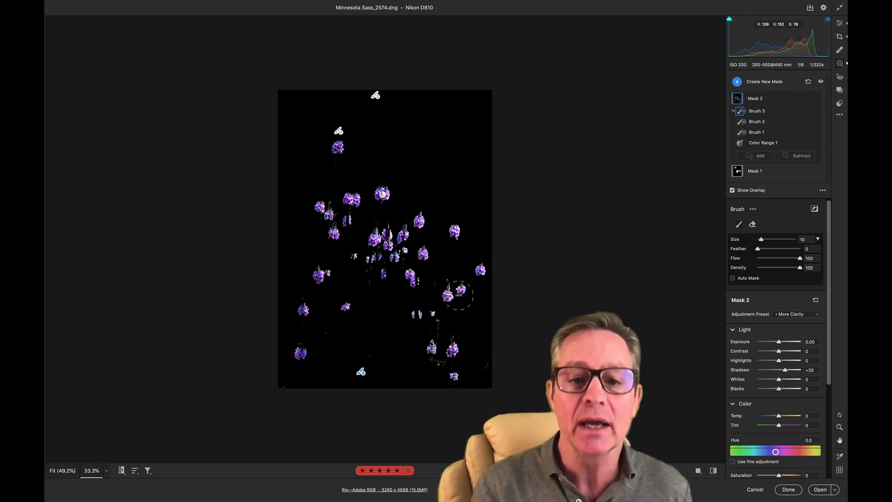
# - View the mask as Image on White and White on Black, and return to the blue color overlay
pyautogui.hotkey('alt', 'y')
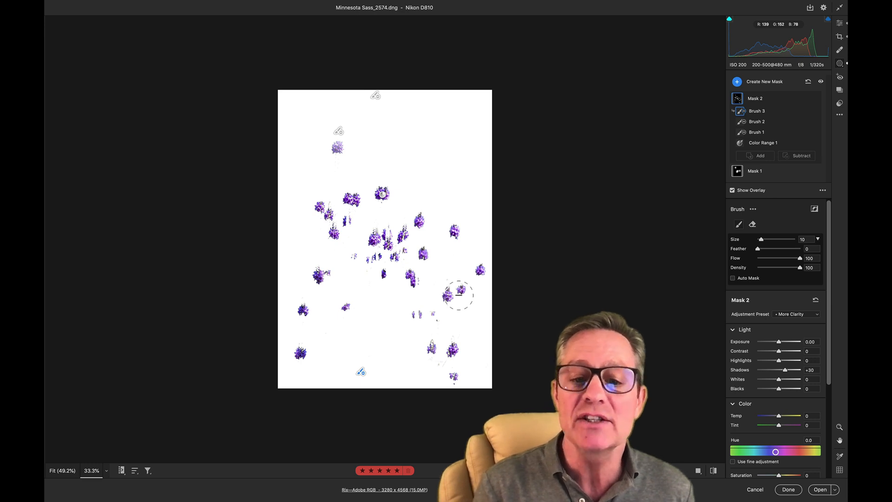
pyautogui.hotkey('alt', 'y')
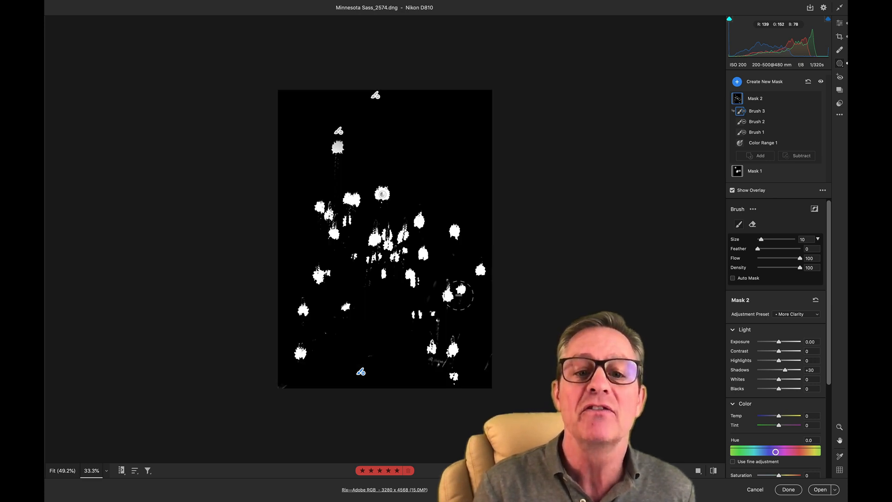
pyautogui.hotkey('alt', 'y')
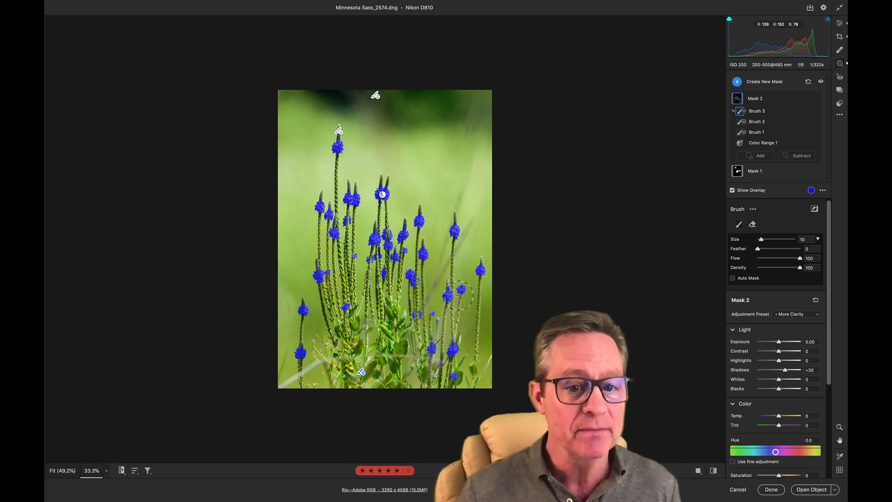
# - Check the refined blossom mask by switching its blue overlay off and on, and leave it hidden
pyautogui.press('y')
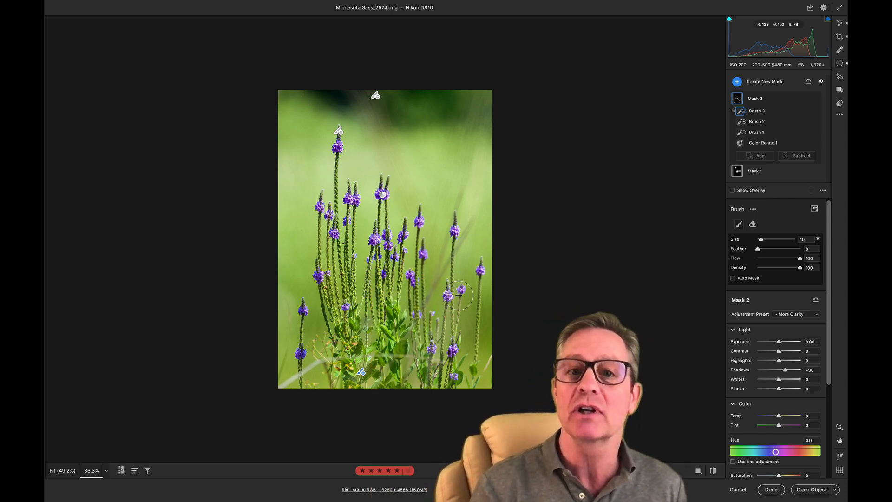
pyautogui.press('y')
pyautogui.press('y')
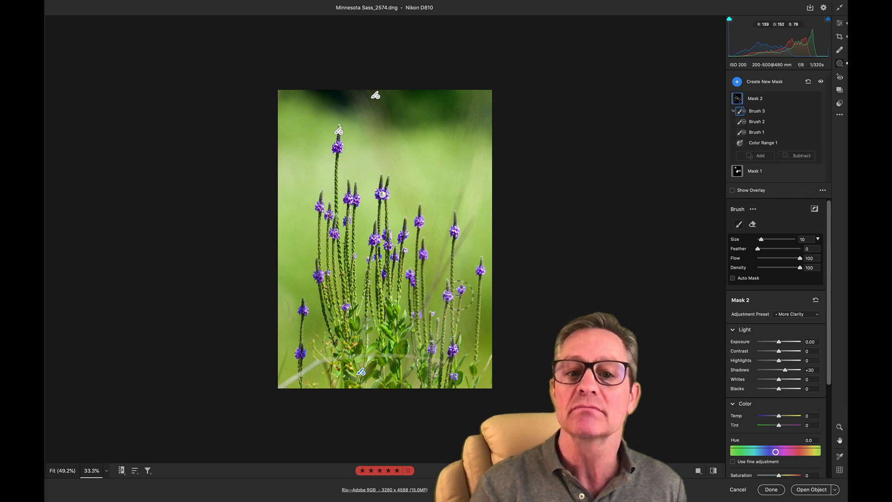
pyautogui.press('y')
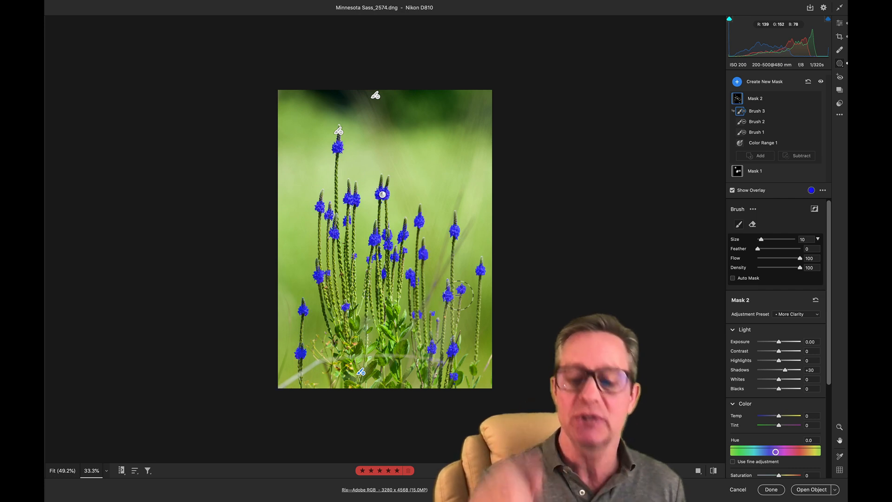
pyautogui.press('y')
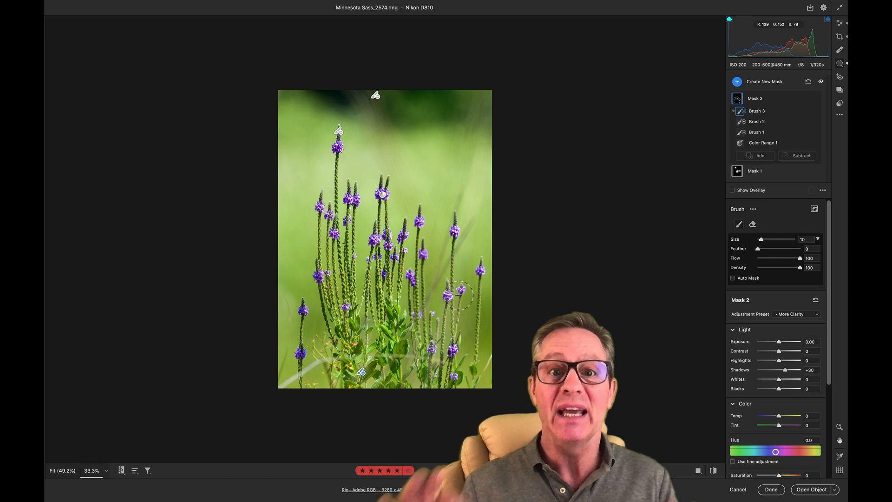
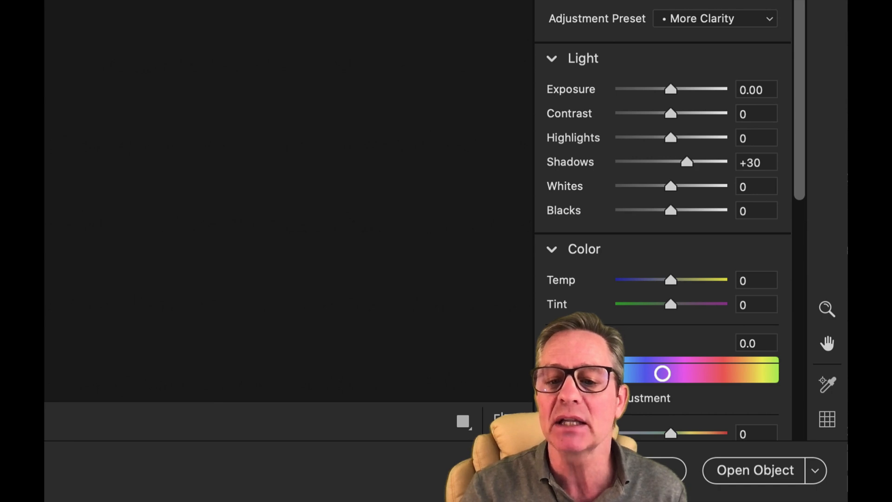
# - Try hue shifts of +153.3 and +87.1 on the masked blossoms, and bring the hue back to -0.2
pyautogui.scroll(-3, 682, 363)
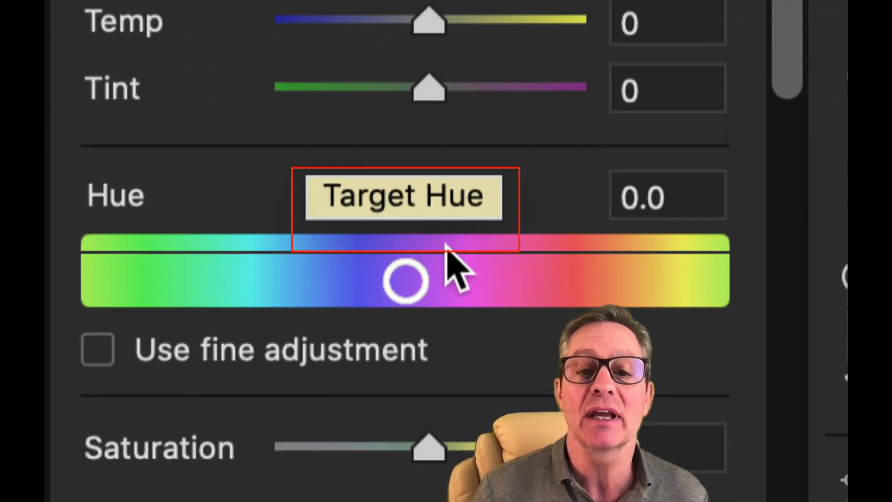
pyautogui.scroll(-3, 458, 267)
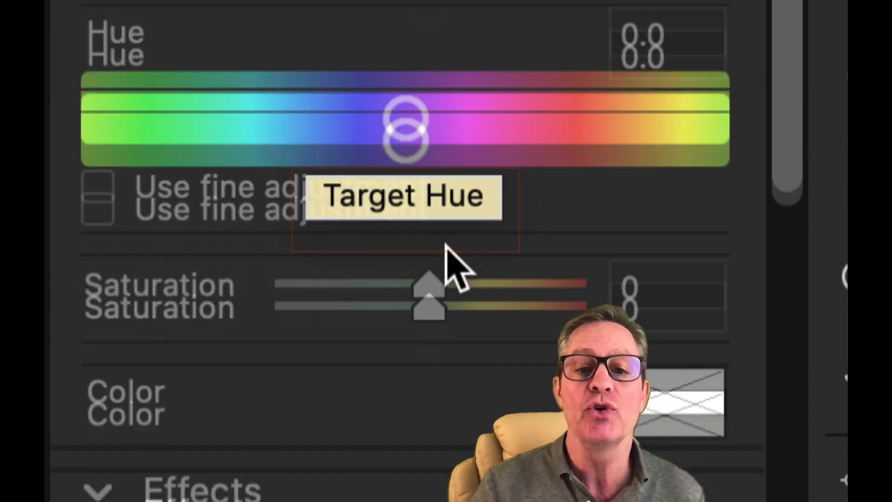
pyautogui.scroll(-10, 445, 245)
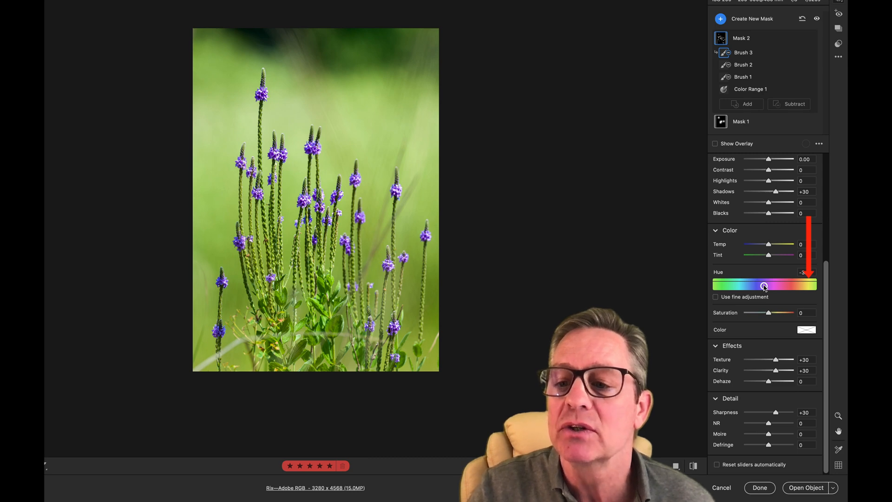
pyautogui.moveTo(786, 287); pyautogui.dragTo(805, 288)
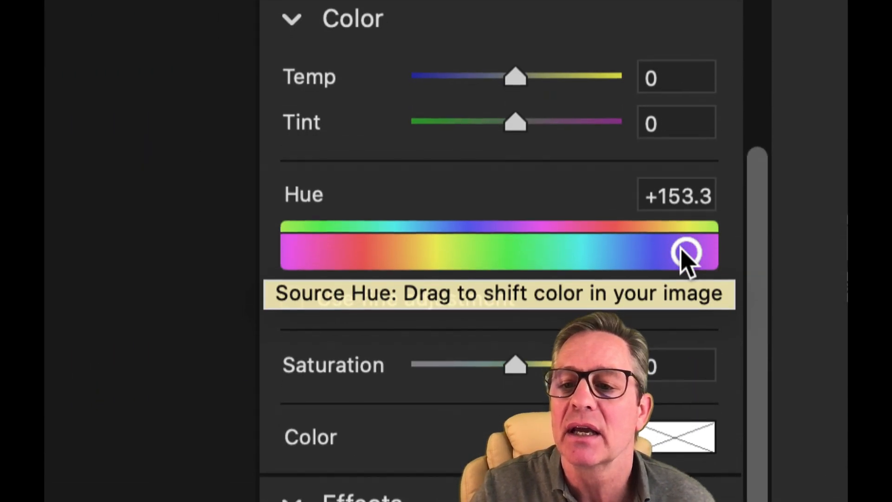
pyautogui.moveTo(685, 254); pyautogui.dragTo(606, 255)
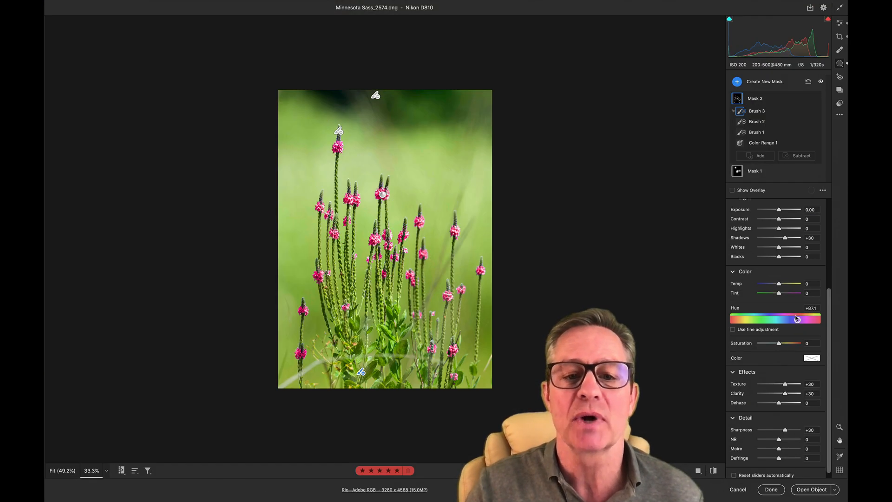
pyautogui.moveTo(797, 321); pyautogui.dragTo(777, 328)
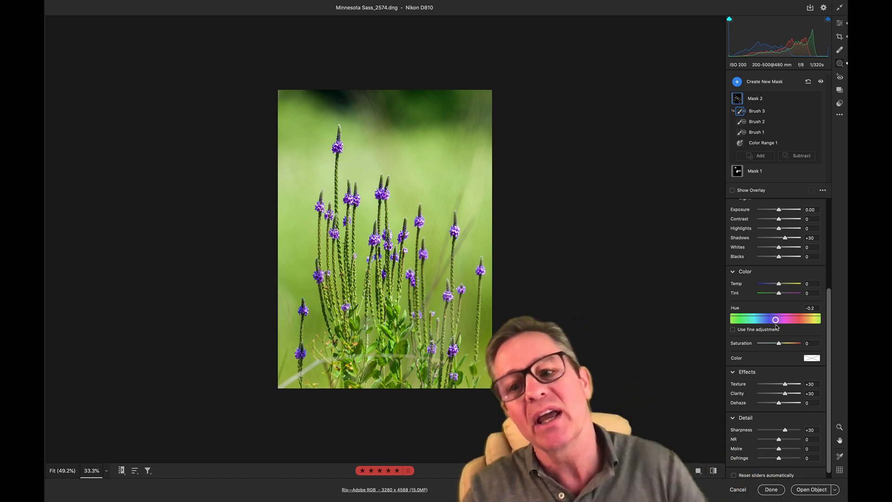
# - Try hue shifts of +171.4 and -18.6 on the masked blossoms, and a small shift with fine adjustment enabled
pyautogui.moveTo(775, 324); pyautogui.dragTo(818, 320)
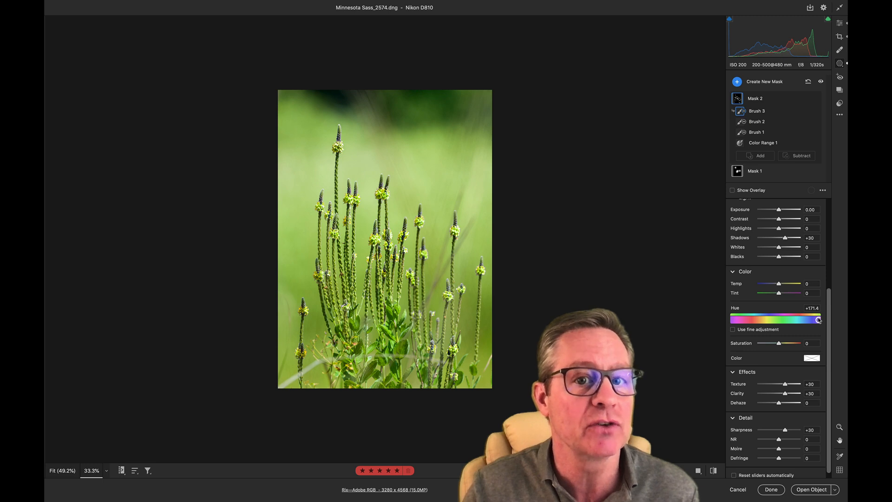
pyautogui.moveTo(819, 319); pyautogui.dragTo(782, 321)
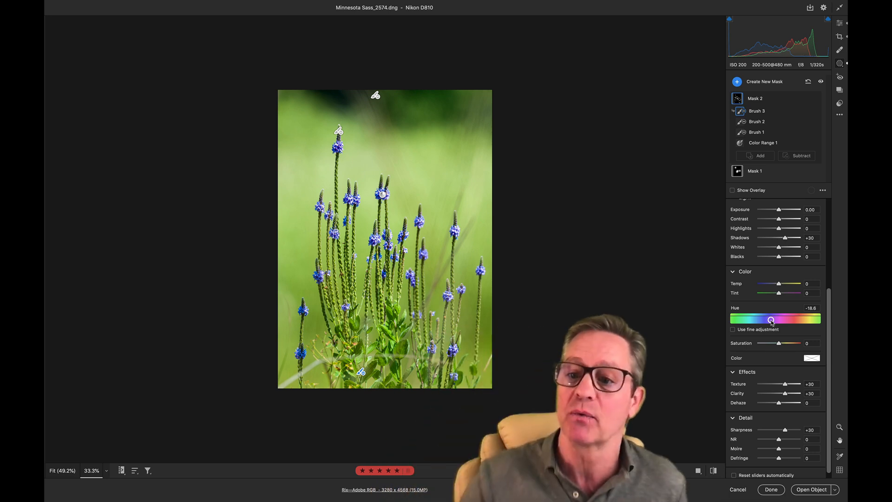
pyautogui.moveTo(763, 320)
pyautogui.mouseDown()
pyautogui.moveTo(743, 320)
pyautogui.moveTo(776, 320)
pyautogui.mouseUp()
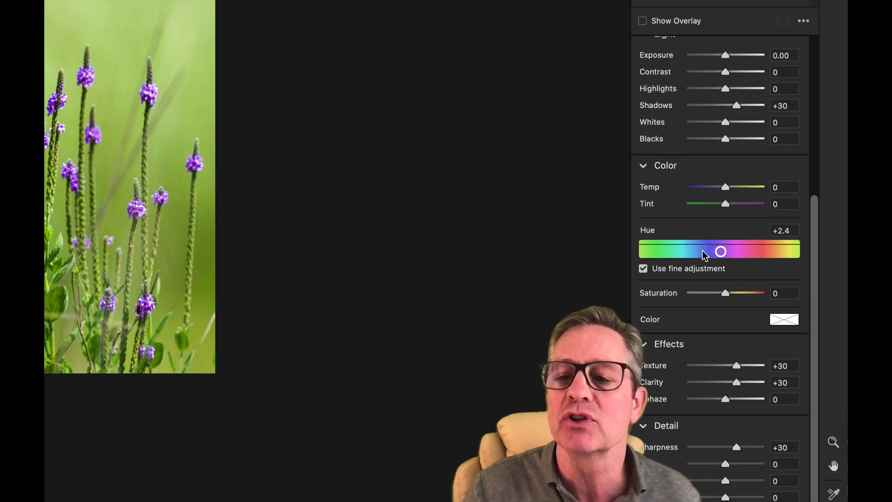
pyautogui.moveTo(686, 250)
pyautogui.mouseDown()
pyautogui.moveTo(786, 251)
pyautogui.moveTo(681, 253)
pyautogui.moveTo(782, 253)
pyautogui.moveTo(694, 250)
pyautogui.mouseUp()
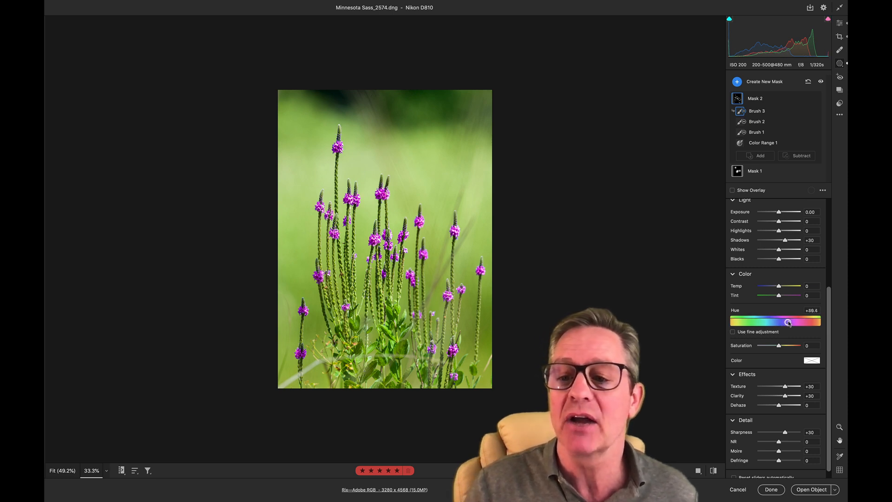
# - Recolor the masked blossoms with hue +91.7 and saturation -52, and set exposure to -0.15, contrast to -50 and highlights to -65
pyautogui.moveTo(789, 323); pyautogui.dragTo(798, 323)
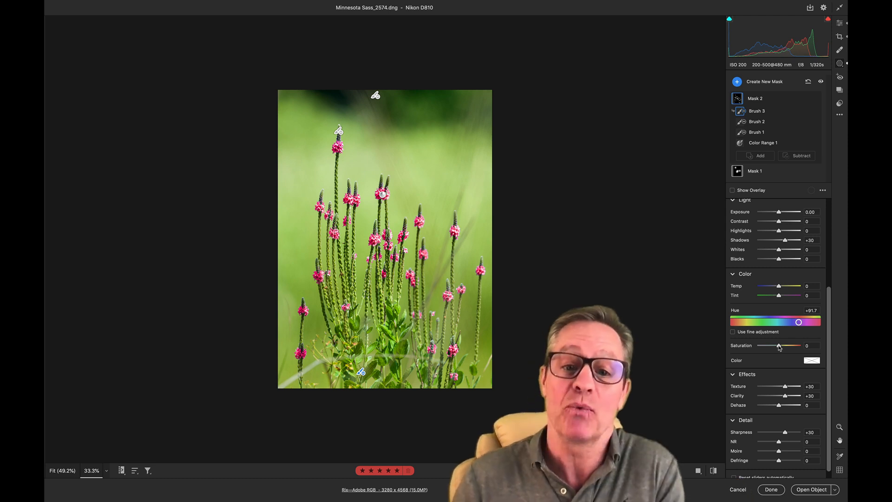
pyautogui.moveTo(778, 348); pyautogui.dragTo(768, 351)
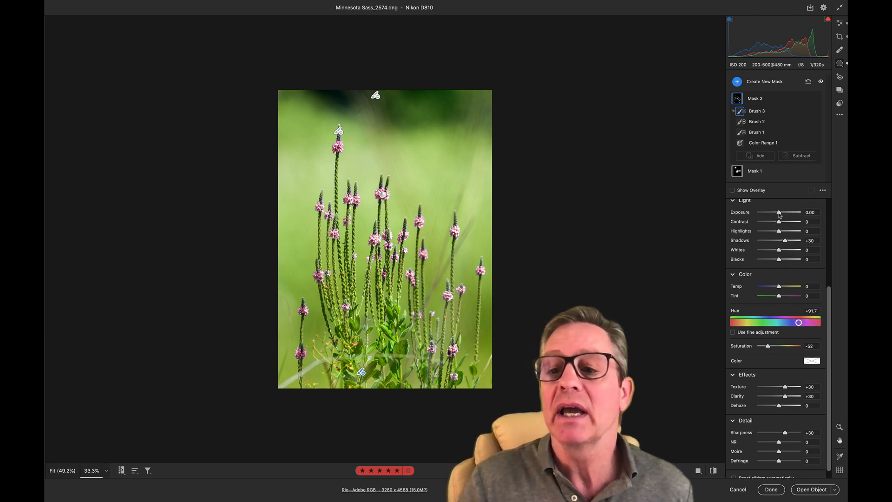
pyautogui.moveTo(779, 213); pyautogui.dragTo(765, 234)
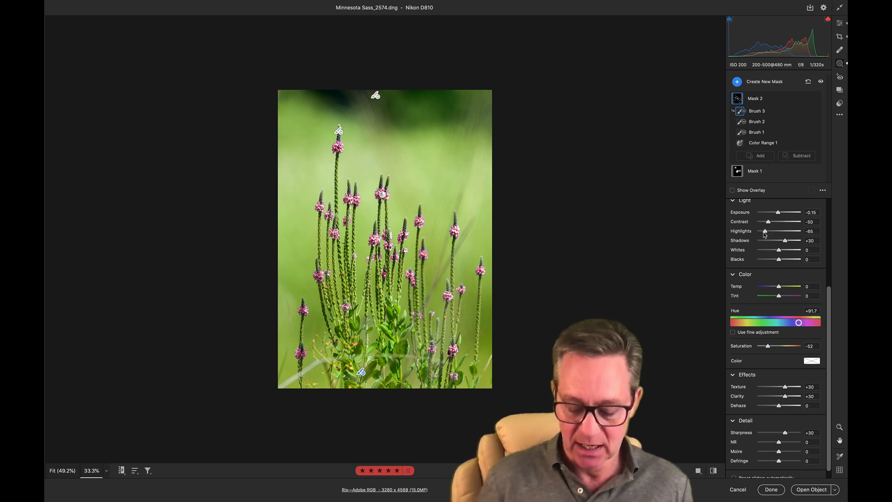
pyautogui.press('Delete')
pyautogui.hotkey('ctrl', 'z')
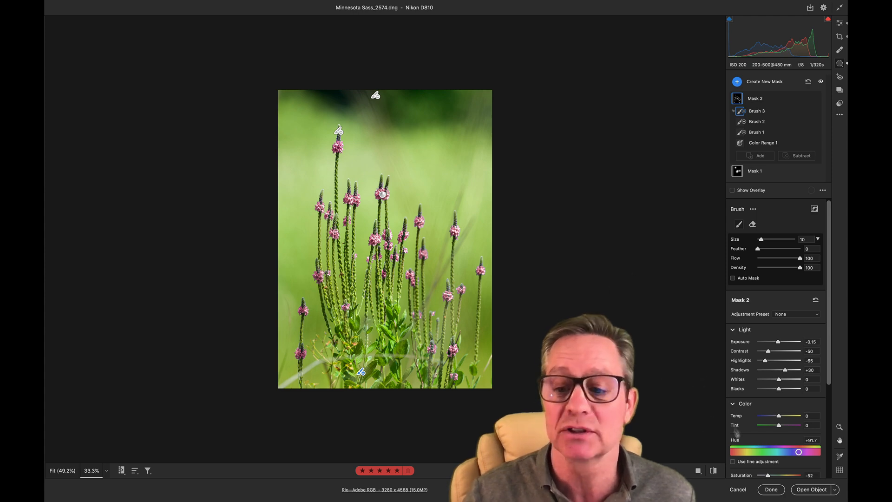
# - Close the blossom photo without saving, and open Chicago BPSOP_3073-1.dng from Adobe Bridge in Camera Raw
pyautogui.click(738, 489)
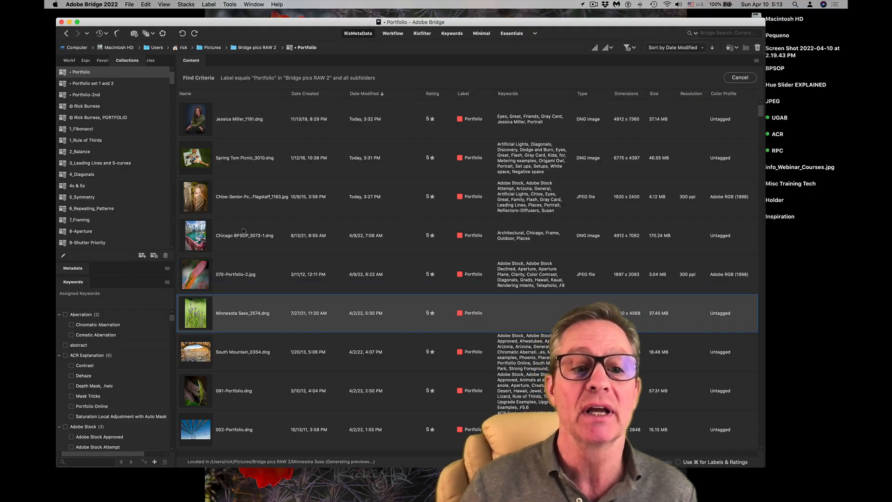
pyautogui.click(204, 240)
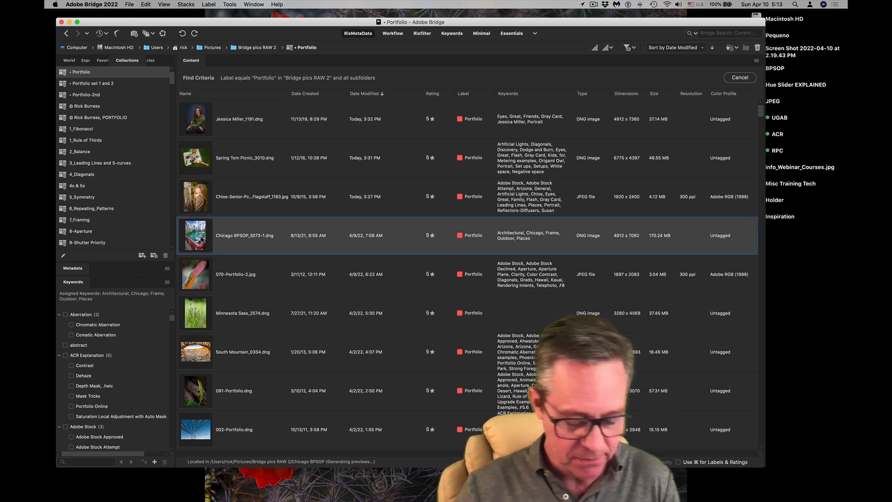
pyautogui.press('super+r')
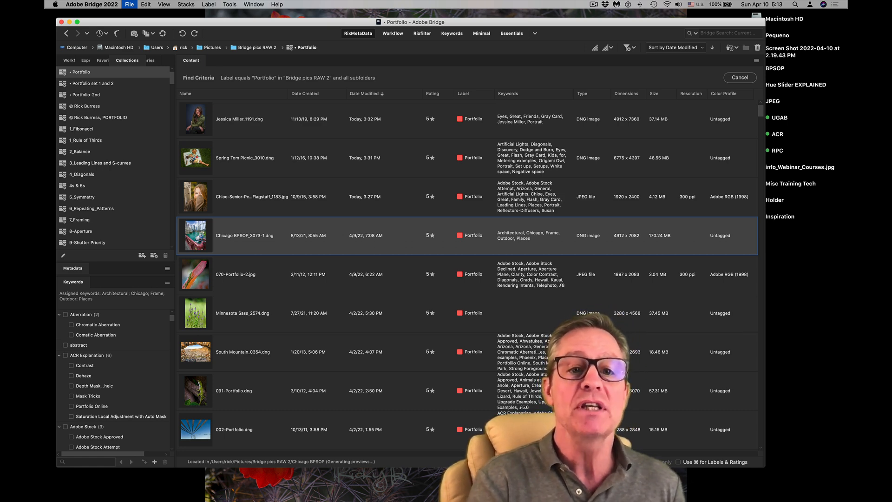
pyautogui.doubleClick(201, 237)
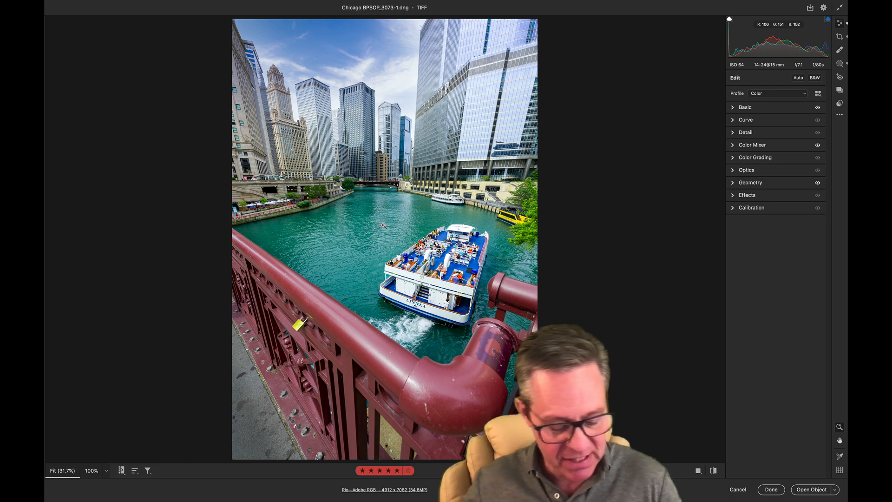
# - Create a Color Range mask sampled from the river water, show its overlay and set Refine to 1
pyautogui.hotkey('shift', 'j')
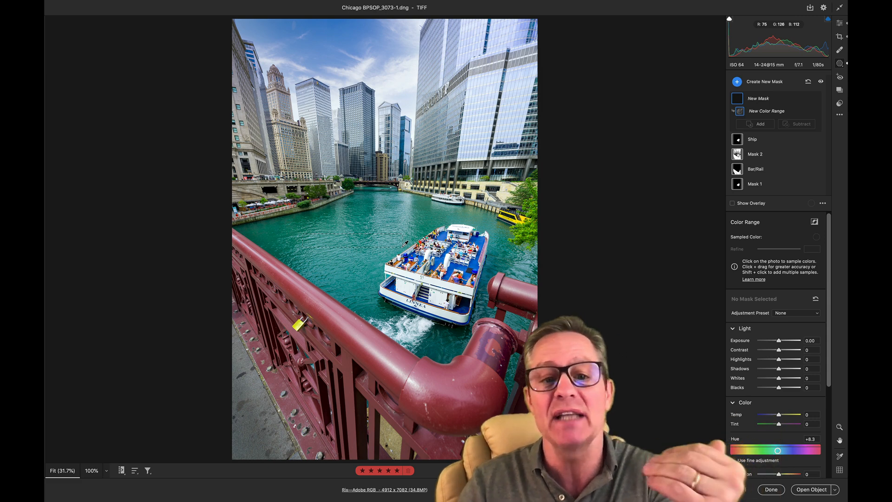
pyautogui.click(352, 240)
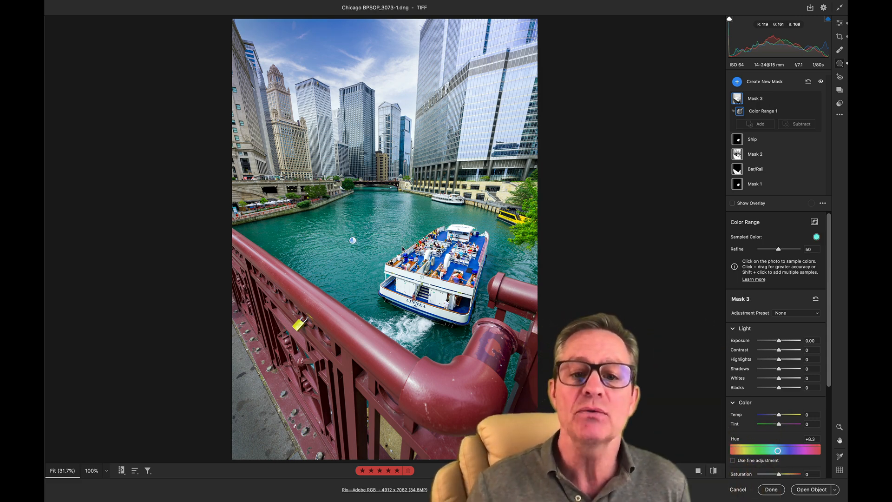
pyautogui.press('y')
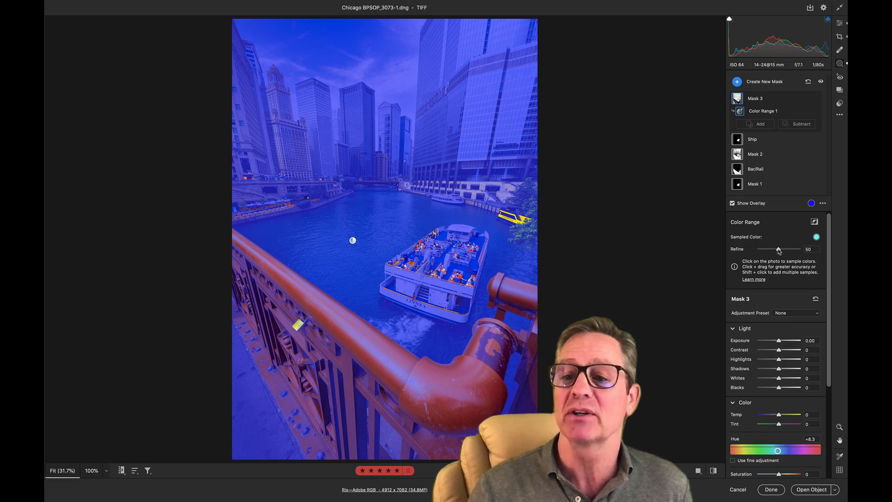
pyautogui.moveTo(778, 250); pyautogui.dragTo(744, 253)
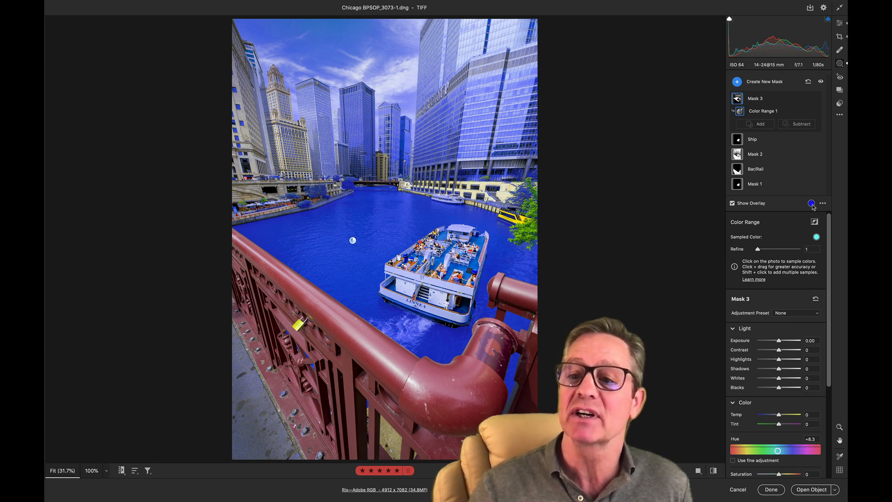
# - Change the mask overlay color from blue to green
pyautogui.click(811, 204)
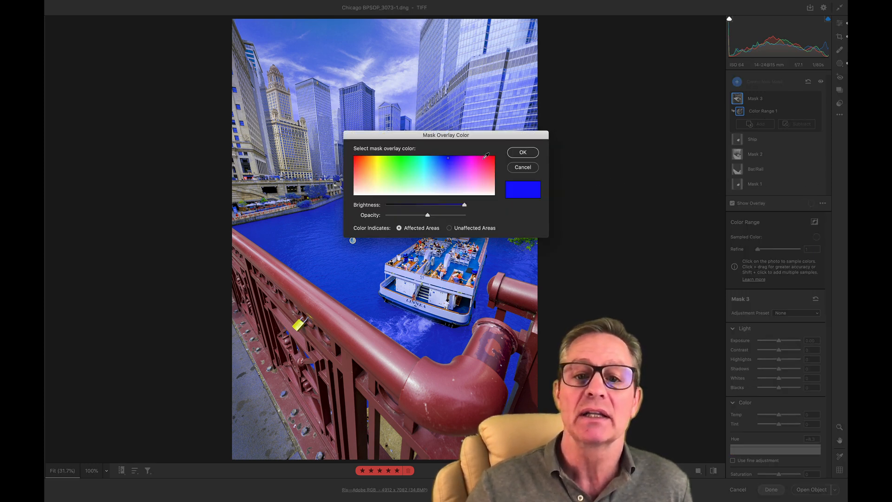
pyautogui.click(403, 156)
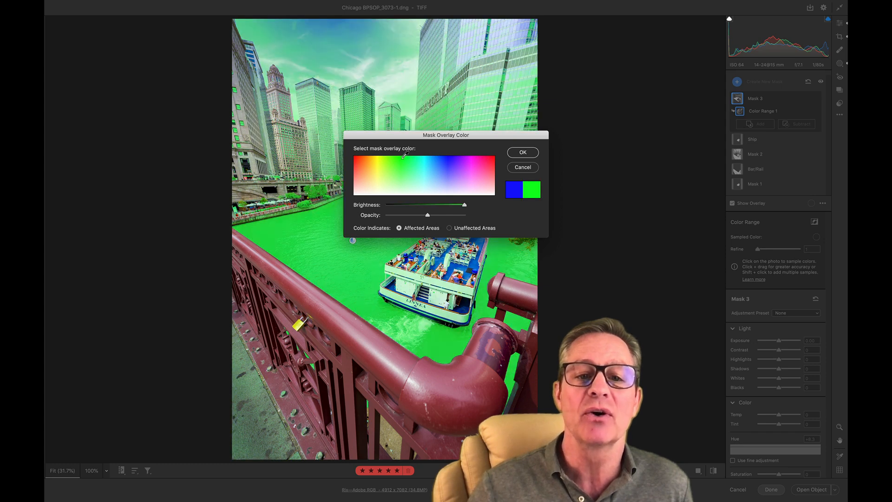
pyautogui.click(533, 152)
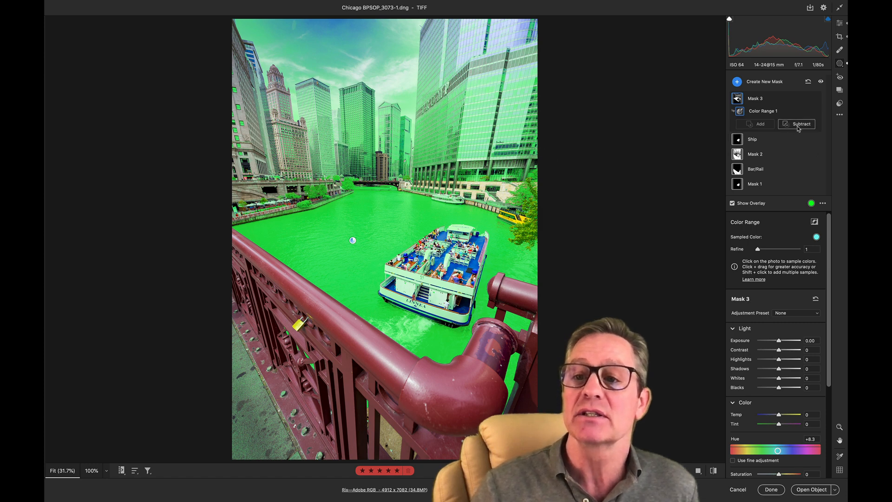
# - Try to subtract a Color Range sampled across the sky and buildings from the water mask, and undo it
pyautogui.click(798, 129)
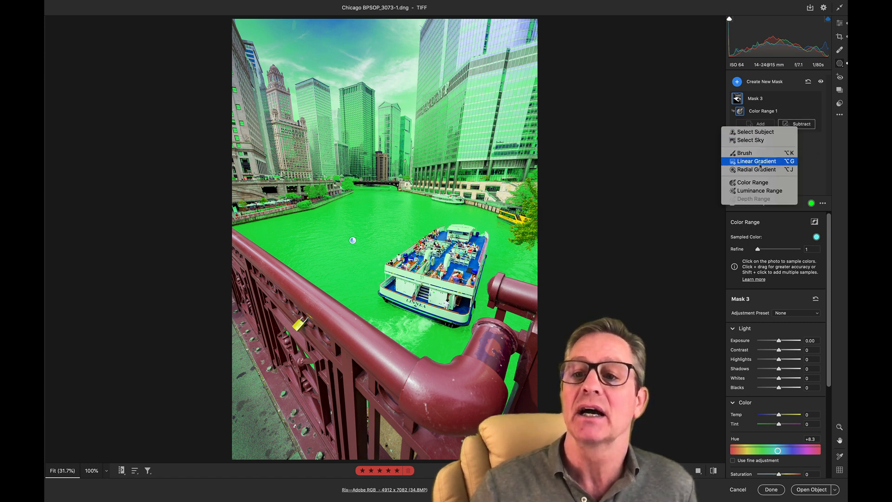
pyautogui.click(754, 183)
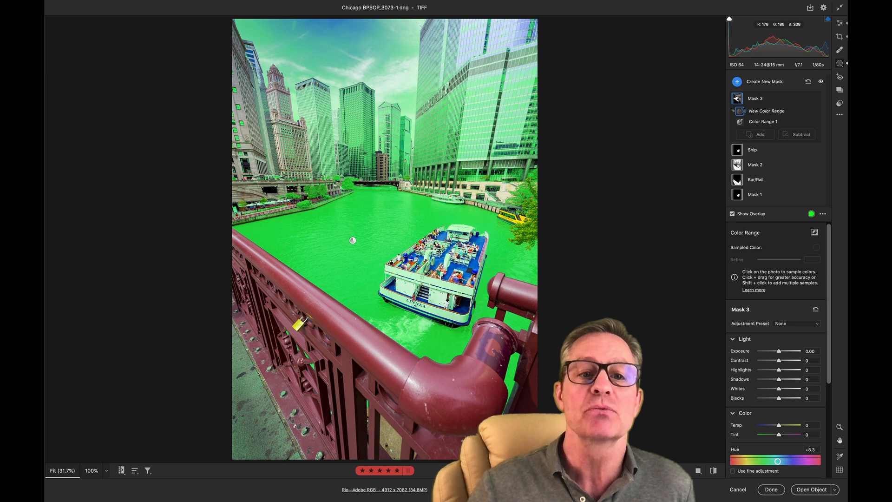
pyautogui.moveTo(268, 55); pyautogui.dragTo(524, 148)
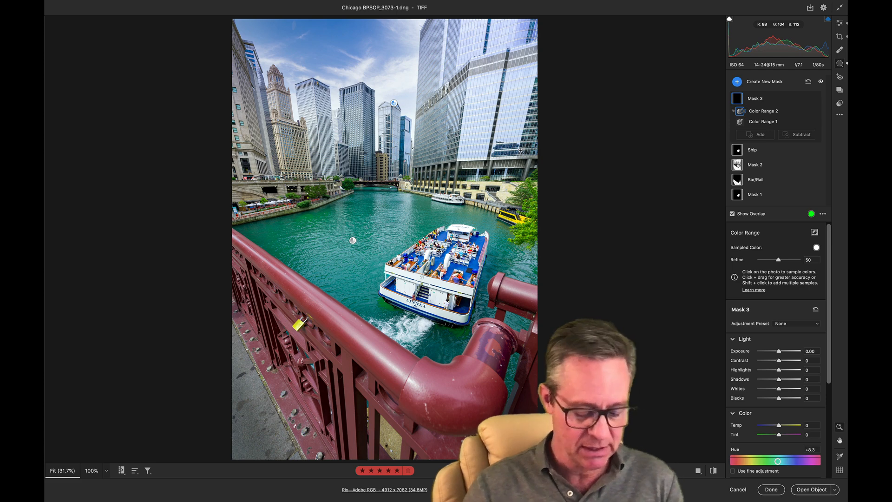
pyautogui.press('super+z')
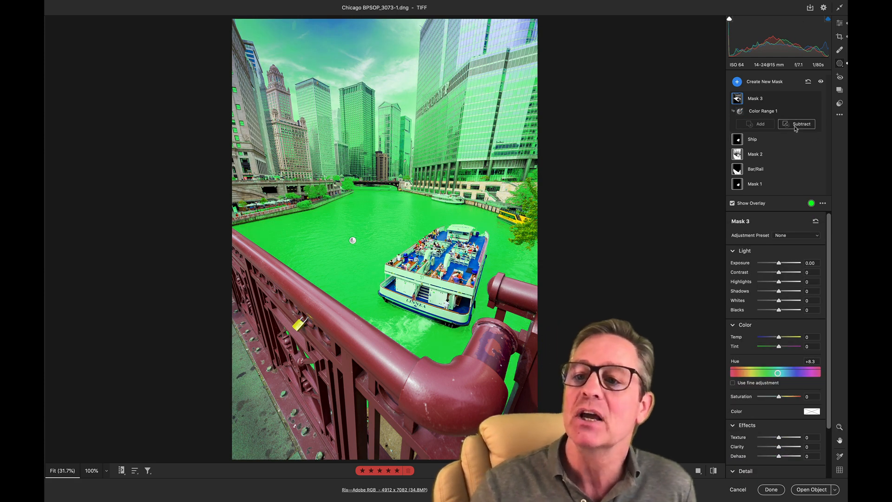
# - Subtract the sky, buildings and shoreline from the water mask with a brush of size 10, and hide the overlay
pyautogui.click(797, 124)
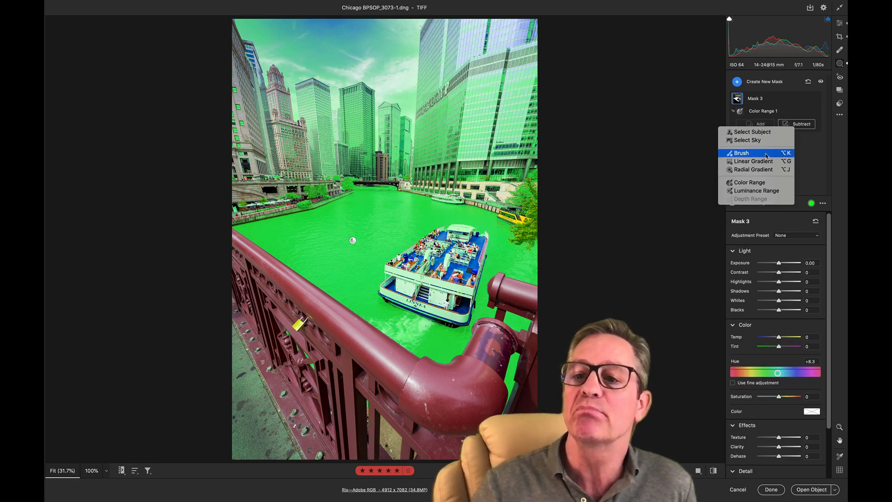
pyautogui.click(766, 154)
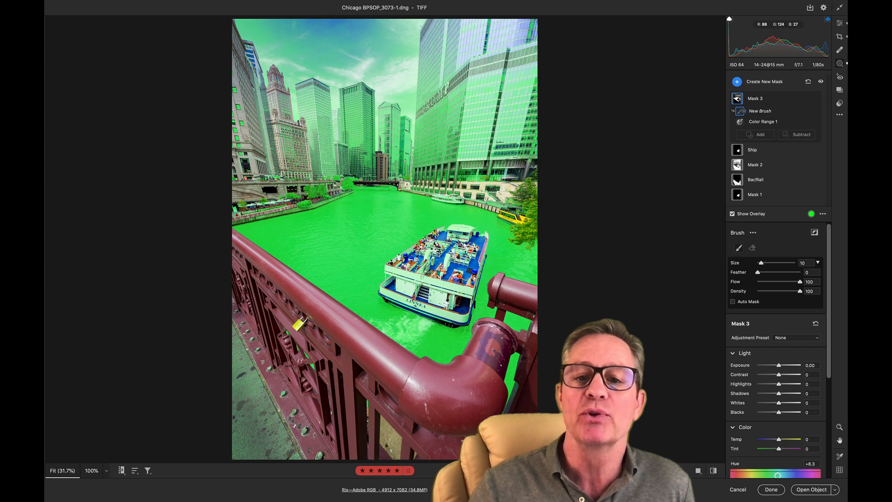
pyautogui.moveTo(502, 166)
pyautogui.mouseDown()
pyautogui.moveTo(421, 163)
pyautogui.moveTo(529, 127)
pyautogui.moveTo(545, 149)
pyautogui.moveTo(515, 74)
pyautogui.moveTo(418, 28)
pyautogui.moveTo(405, 78)
pyautogui.moveTo(288, 69)
pyautogui.moveTo(242, 88)
pyautogui.moveTo(441, 95)
pyautogui.mouseUp()
pyautogui.moveTo(441, 95)
pyautogui.mouseDown()
pyautogui.moveTo(209, 135)
pyautogui.moveTo(399, 125)
pyautogui.mouseUp()
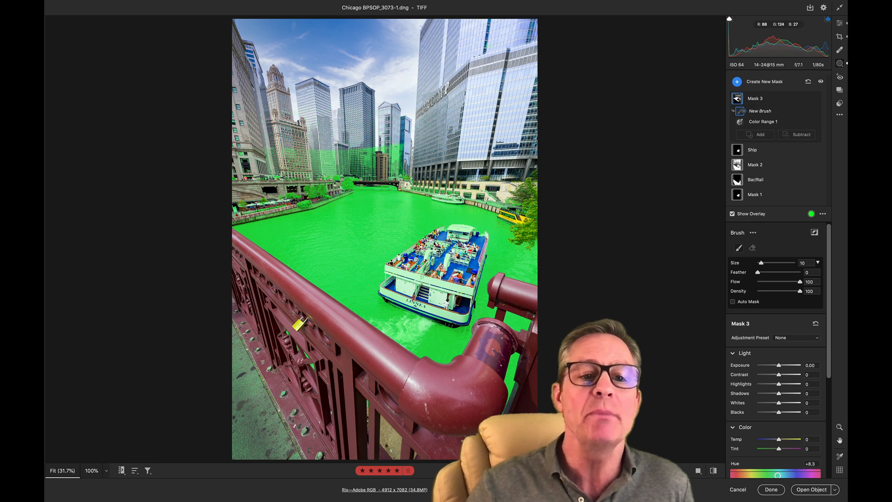
pyautogui.moveTo(288, 150)
pyautogui.mouseDown()
pyautogui.moveTo(333, 158)
pyautogui.moveTo(362, 144)
pyautogui.moveTo(394, 177)
pyautogui.moveTo(429, 163)
pyautogui.moveTo(476, 178)
pyautogui.moveTo(424, 172)
pyautogui.moveTo(442, 173)
pyautogui.mouseUp()
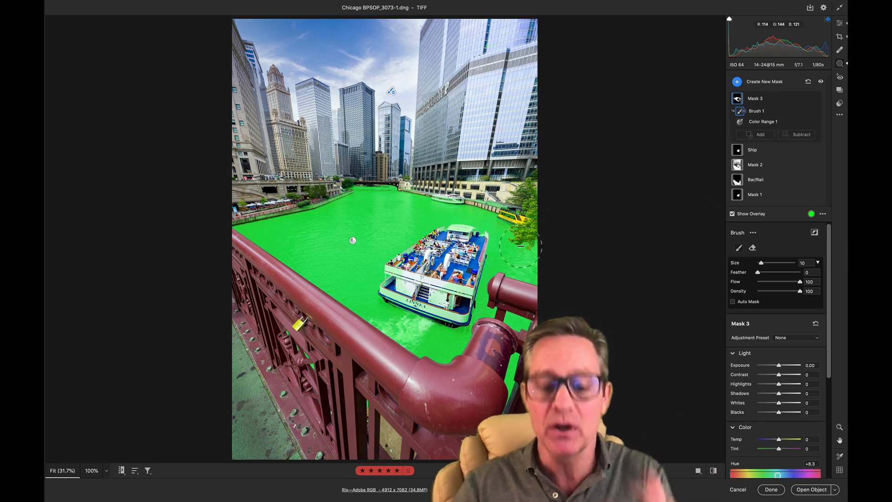
pyautogui.press('o')
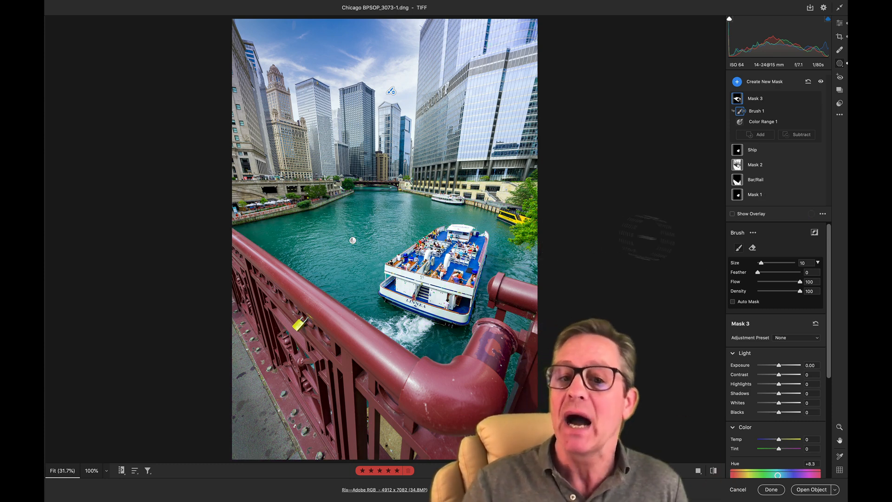
# - Try a hue shift of +44.4 on the masked river water, and reset the photo's edits
pyautogui.scroll(-1, 775, 424)
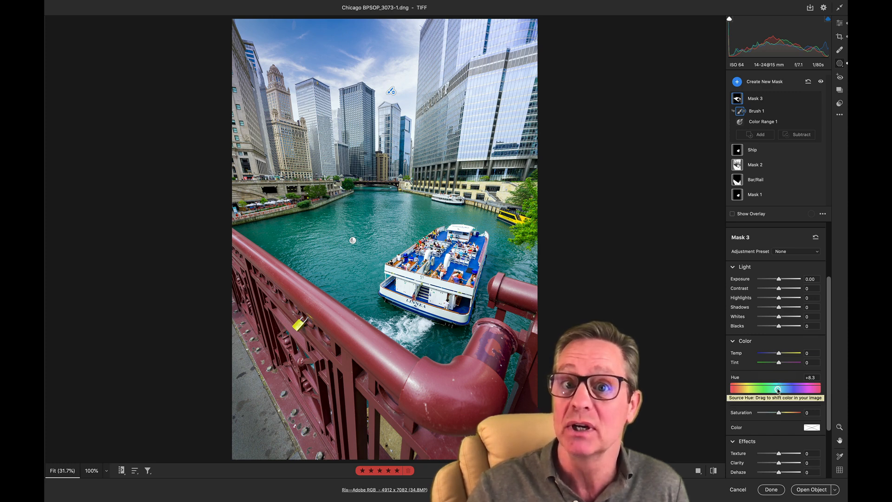
pyautogui.moveTo(778, 389); pyautogui.dragTo(787, 390)
pyautogui.scroll(1, 787, 390)
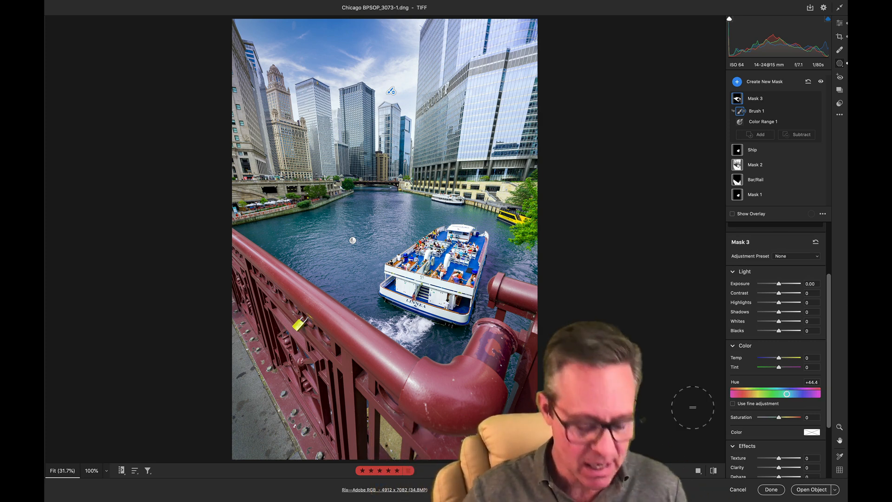
pyautogui.click(733, 404)
pyautogui.press('alt')
pyautogui.keyDown('alt'); pyautogui.click(741, 489); pyautogui.keyUp('alt')
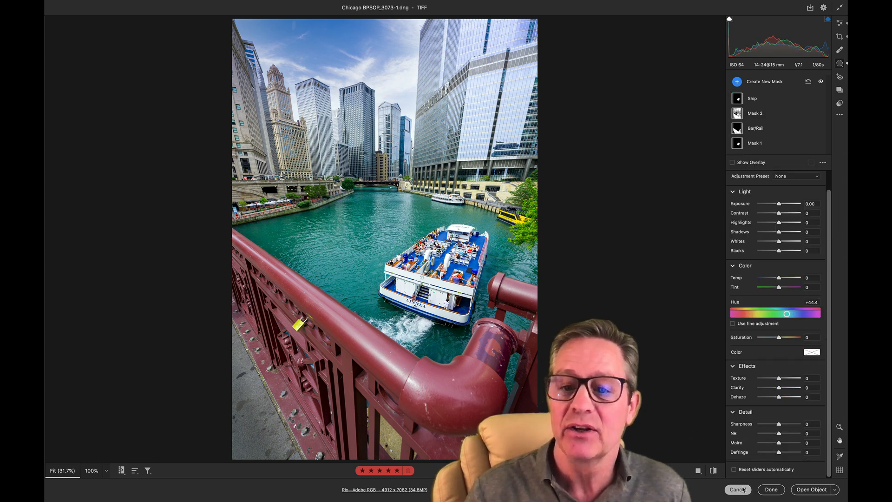
# - Create a Select Subject mask of the large tour boat and show its overlay
pyautogui.click(738, 81)
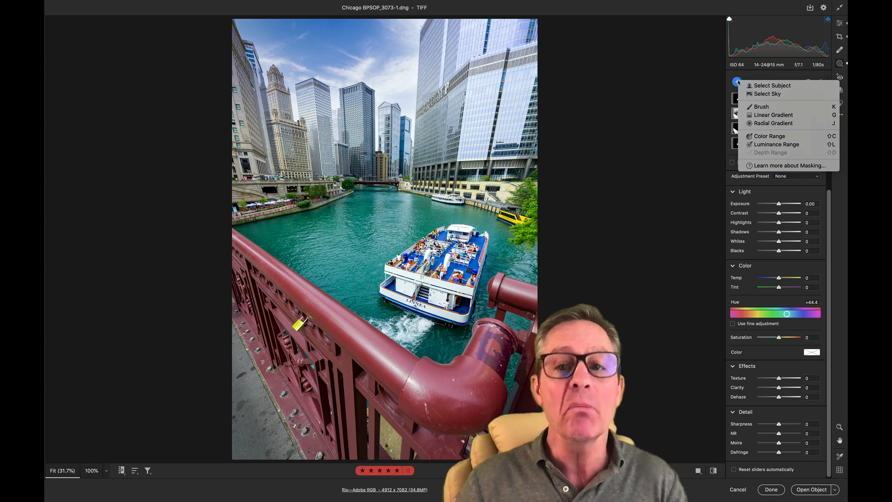
pyautogui.click(800, 86)
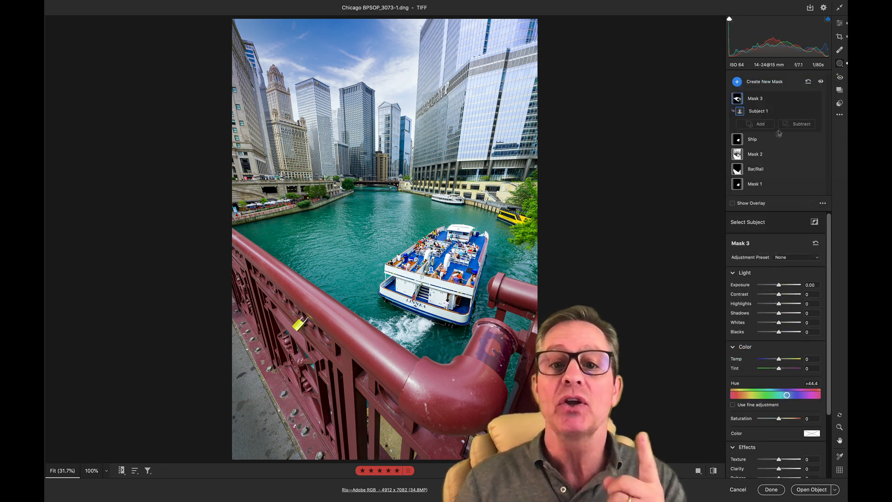
pyautogui.click(732, 203)
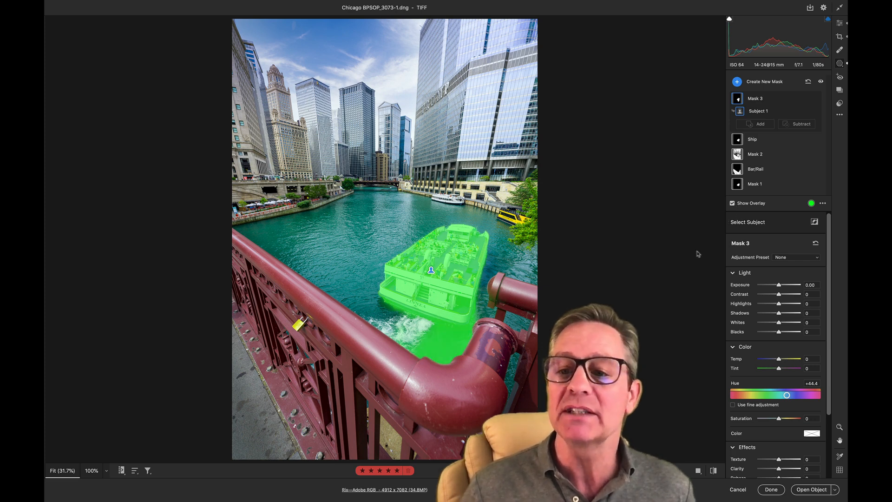
# - Subtract the water behind the tour boat from the subject mask with a brush of size 10, and hide the overlay
pyautogui.click(799, 124)
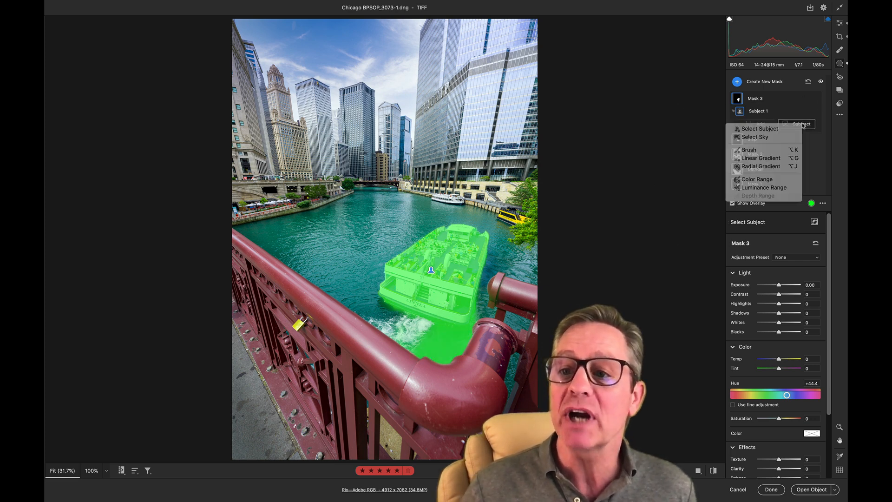
pyautogui.click(761, 154)
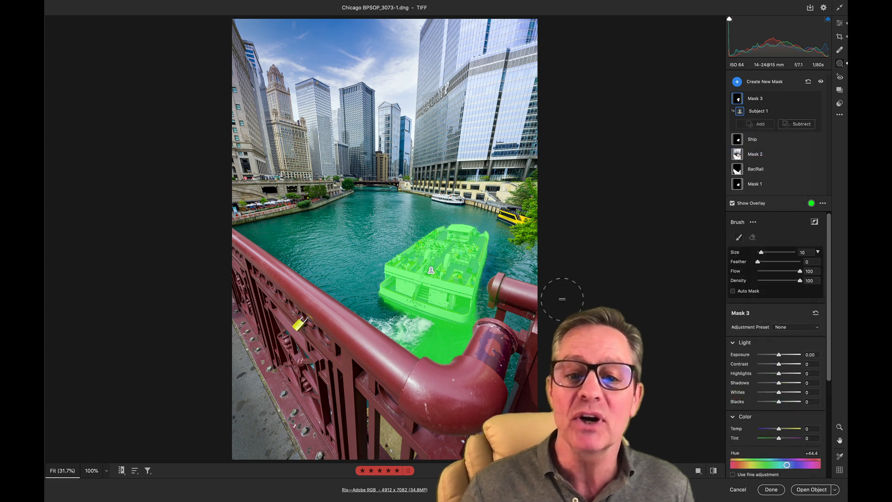
pyautogui.moveTo(417, 339)
pyautogui.mouseDown()
pyautogui.moveTo(481, 349)
pyautogui.moveTo(494, 341)
pyautogui.moveTo(471, 349)
pyautogui.moveTo(498, 341)
pyautogui.moveTo(503, 296)
pyautogui.mouseUp()
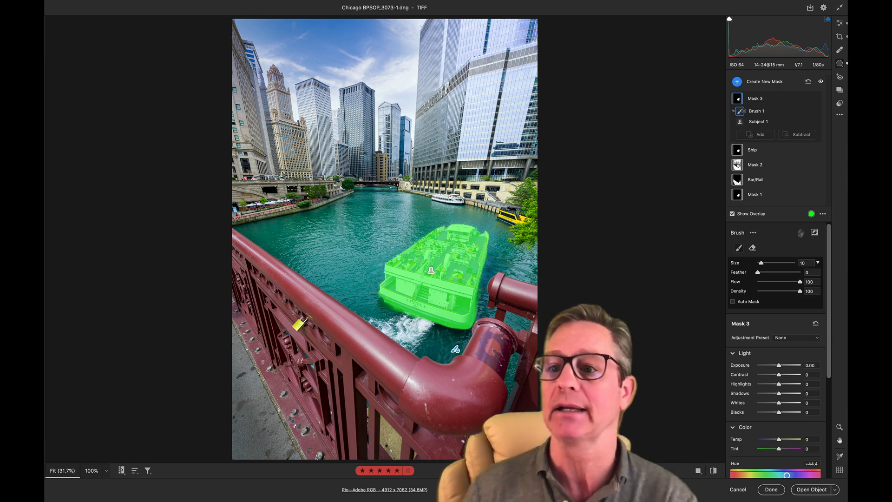
pyautogui.click(761, 214)
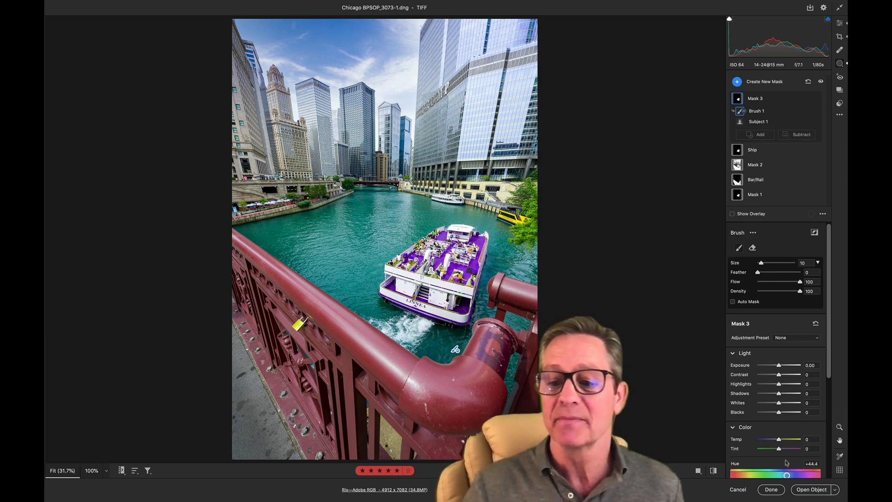
# - Recolor the masked tour boat with hue -180.0 and saturation +19
pyautogui.moveTo(787, 475); pyautogui.dragTo(728, 476)
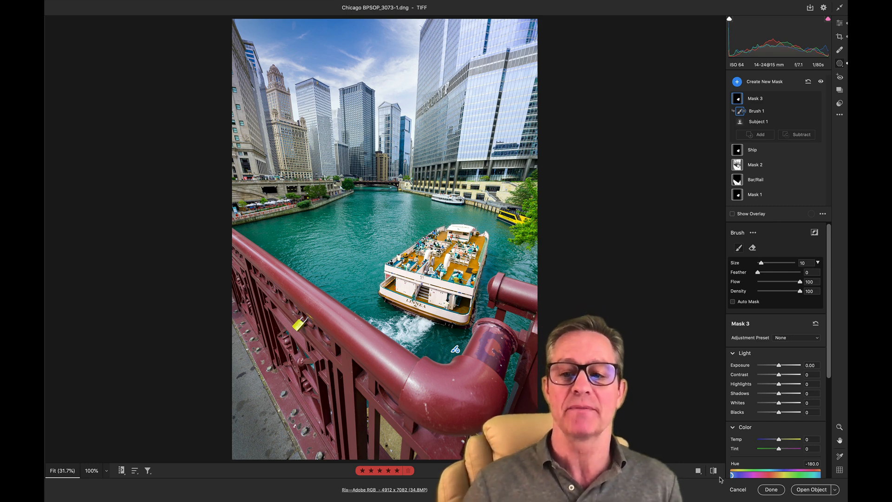
pyautogui.scroll(-3, 775, 427)
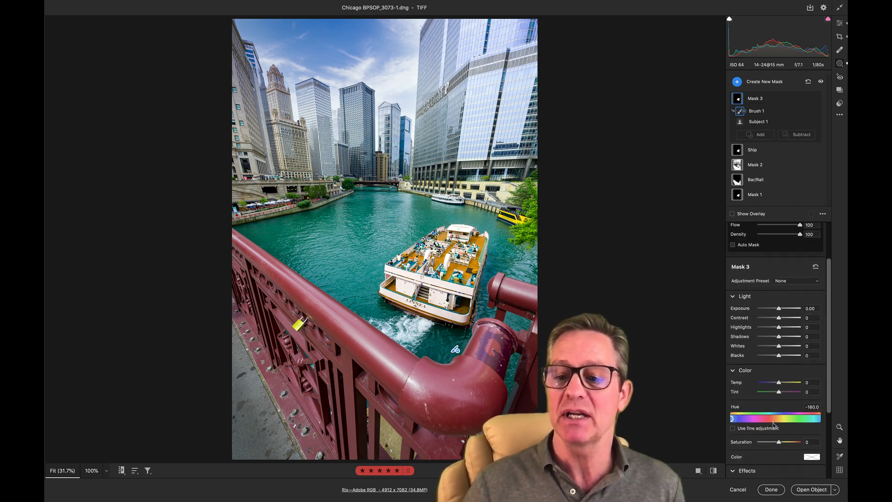
pyautogui.moveTo(777, 443)
pyautogui.mouseDown()
pyautogui.moveTo(813, 441)
pyautogui.moveTo(739, 445)
pyautogui.moveTo(783, 442)
pyautogui.mouseUp()
pyautogui.scroll(1, 783, 442)
pyautogui.scroll(-5, 783, 442)
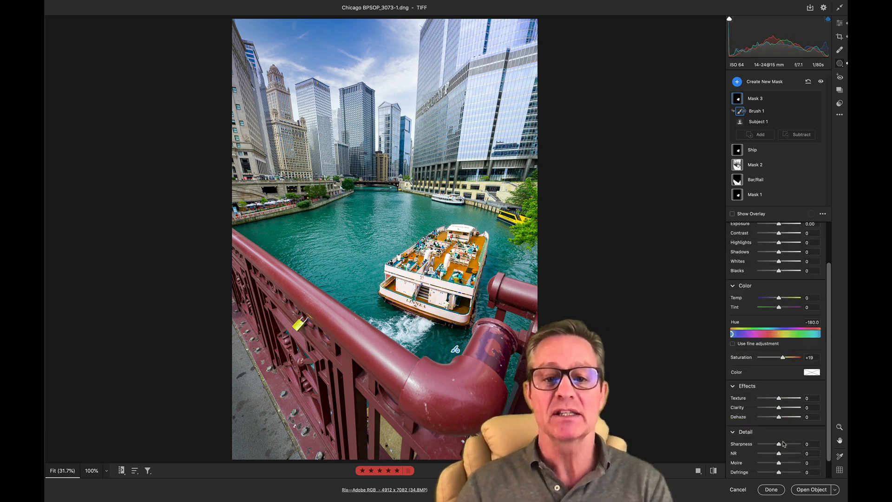
# - Compare the photo before and after the boat recoloring by toggling the preview, and leave the original view showing
pyautogui.press('p')
pyautogui.press('p')
pyautogui.press('p')
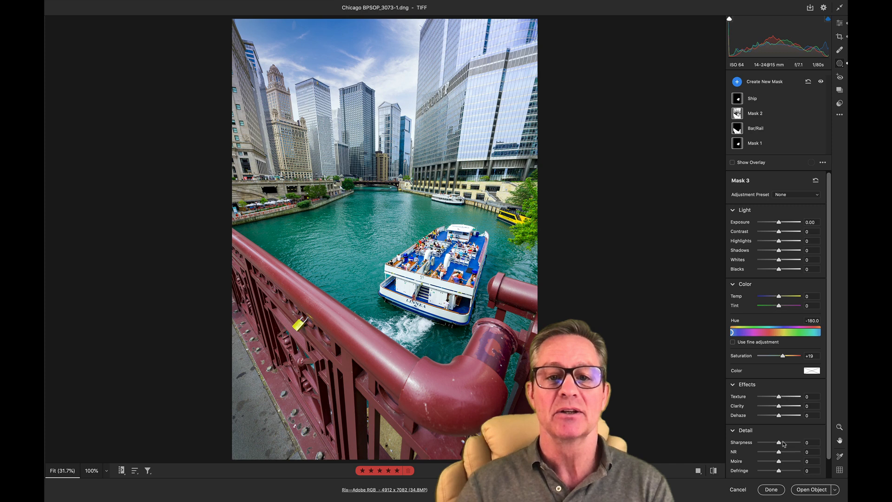
pyautogui.press('p')
pyautogui.press('p')
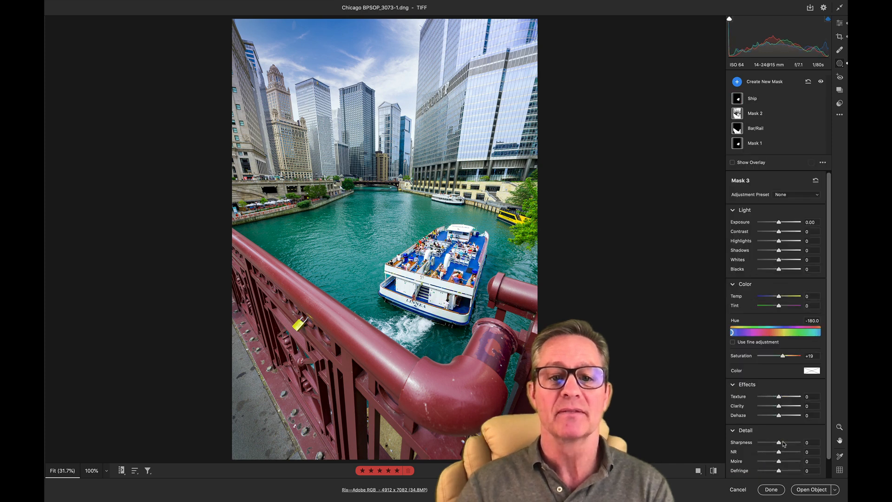